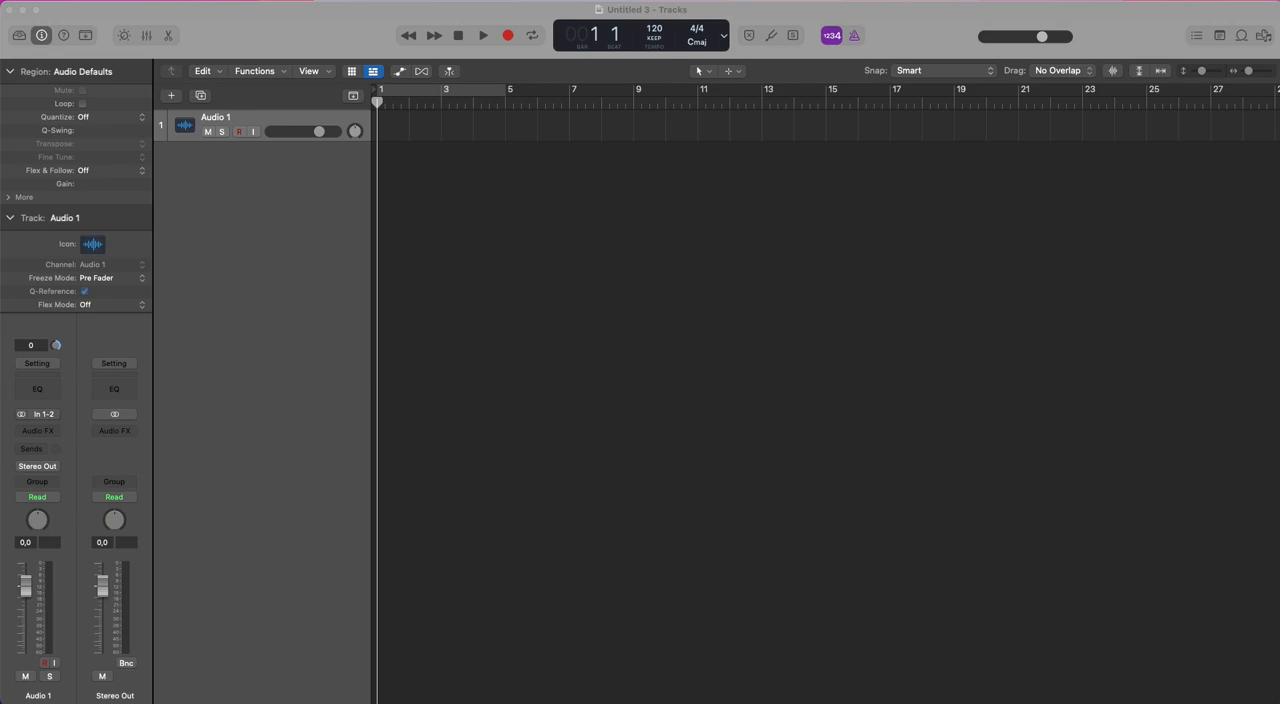
Hide the Inspector and show the secondary ruler above the Tracks area.
click(446, 279)
click(42, 36)
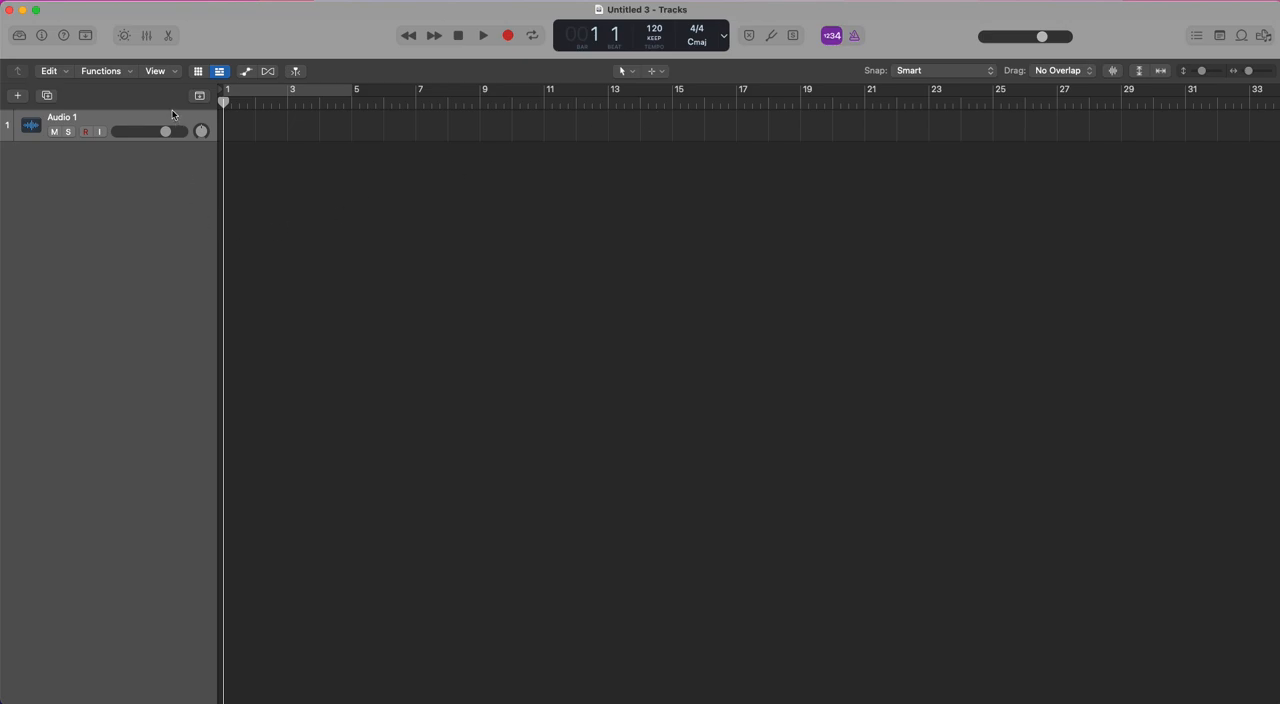
click(176, 74)
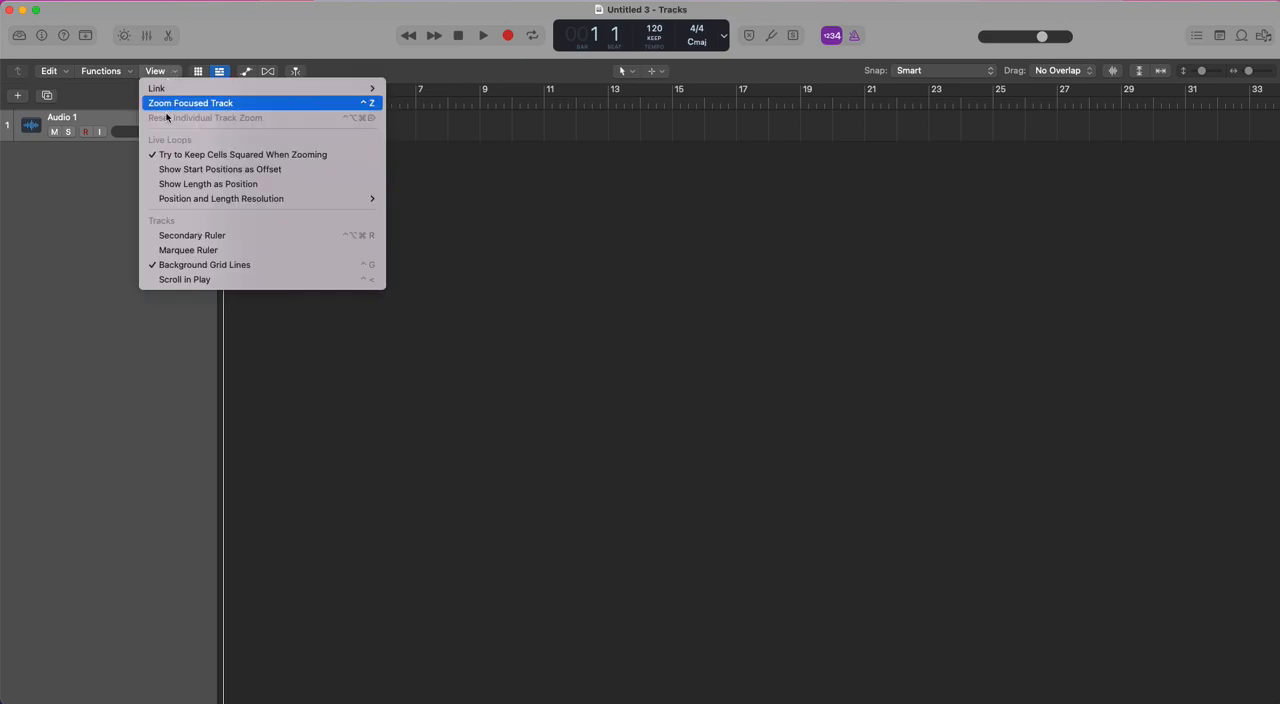
click(246, 237)
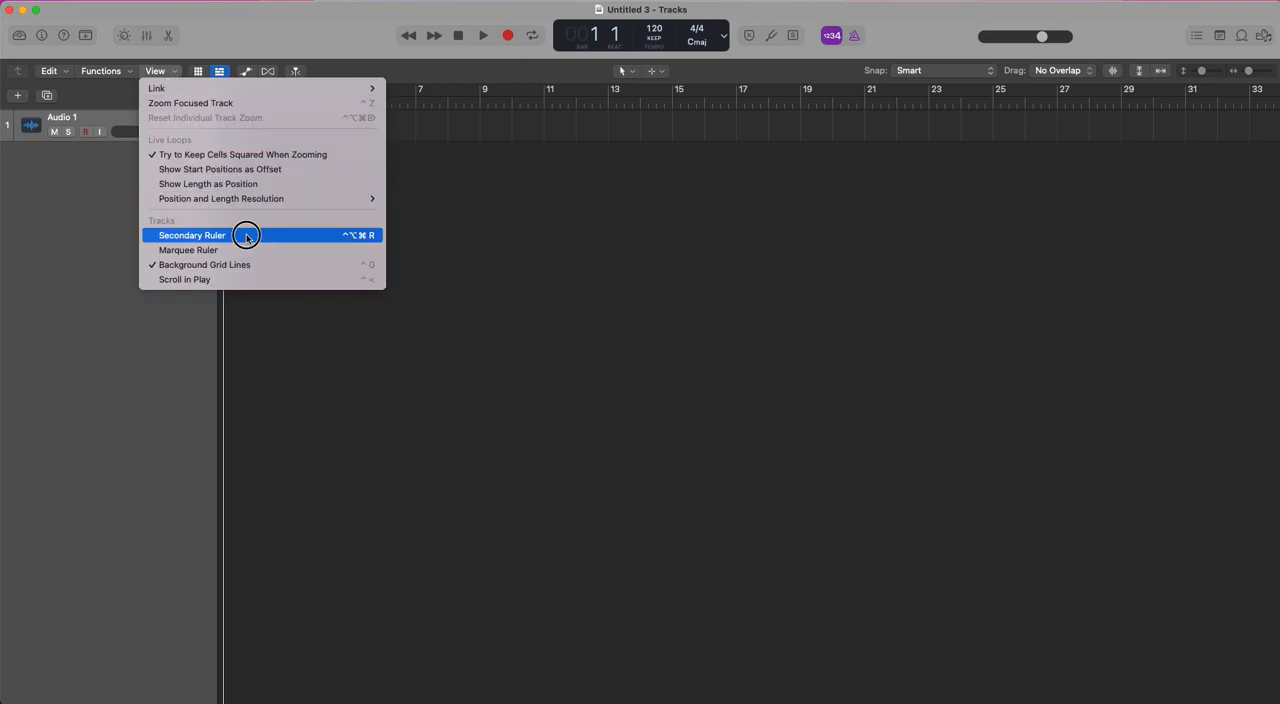
Move the playhead to bar 11 and on to bar 15, and switch the control bar display to Beats & Time.
click(543, 116)
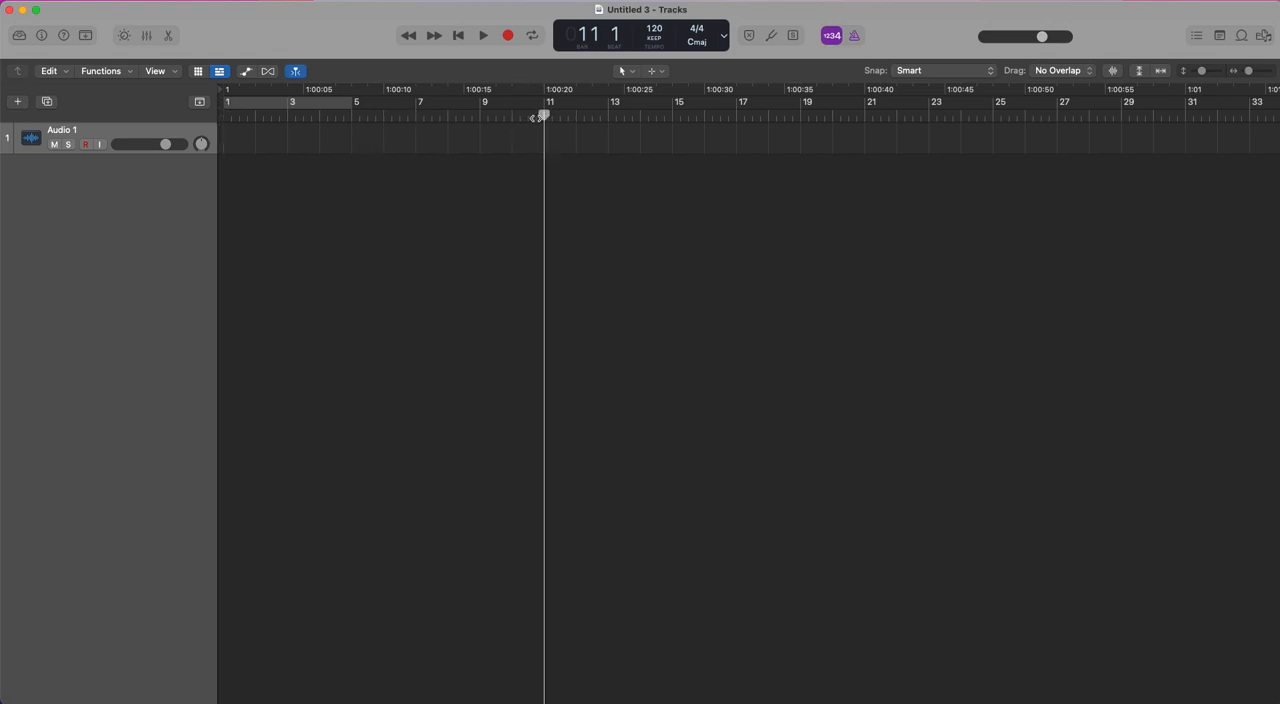
click(672, 115)
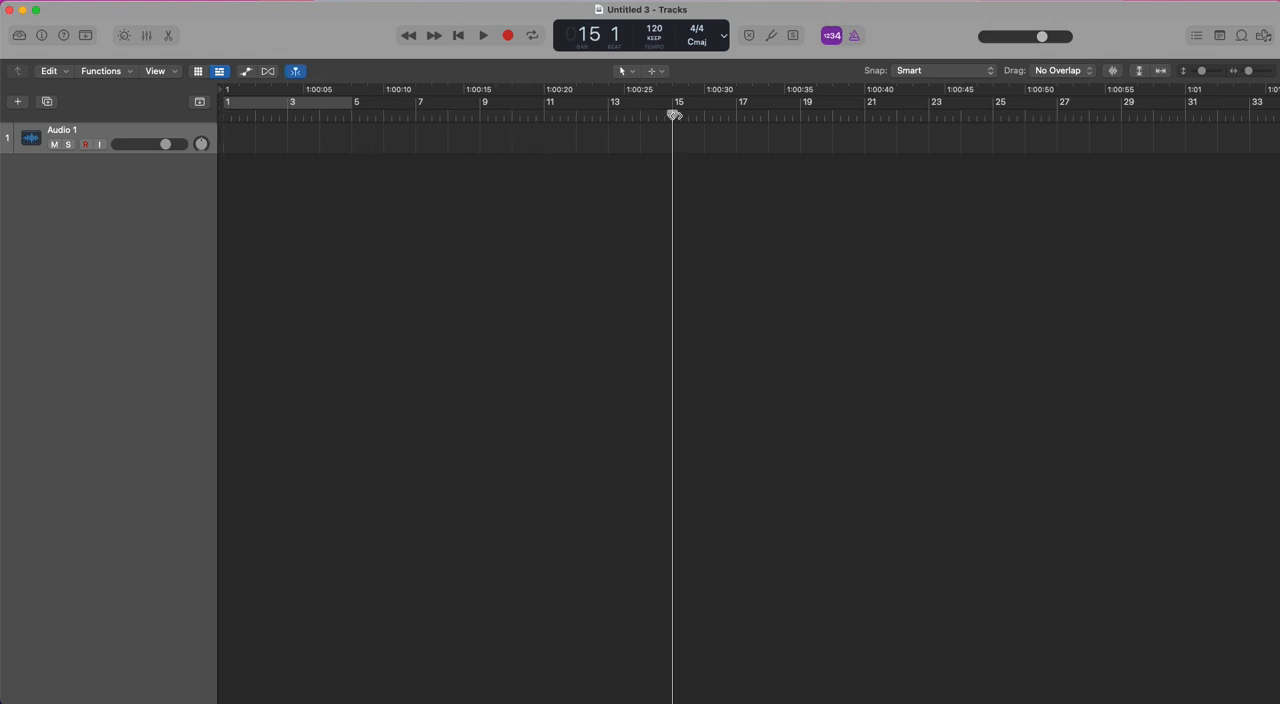
click(724, 36)
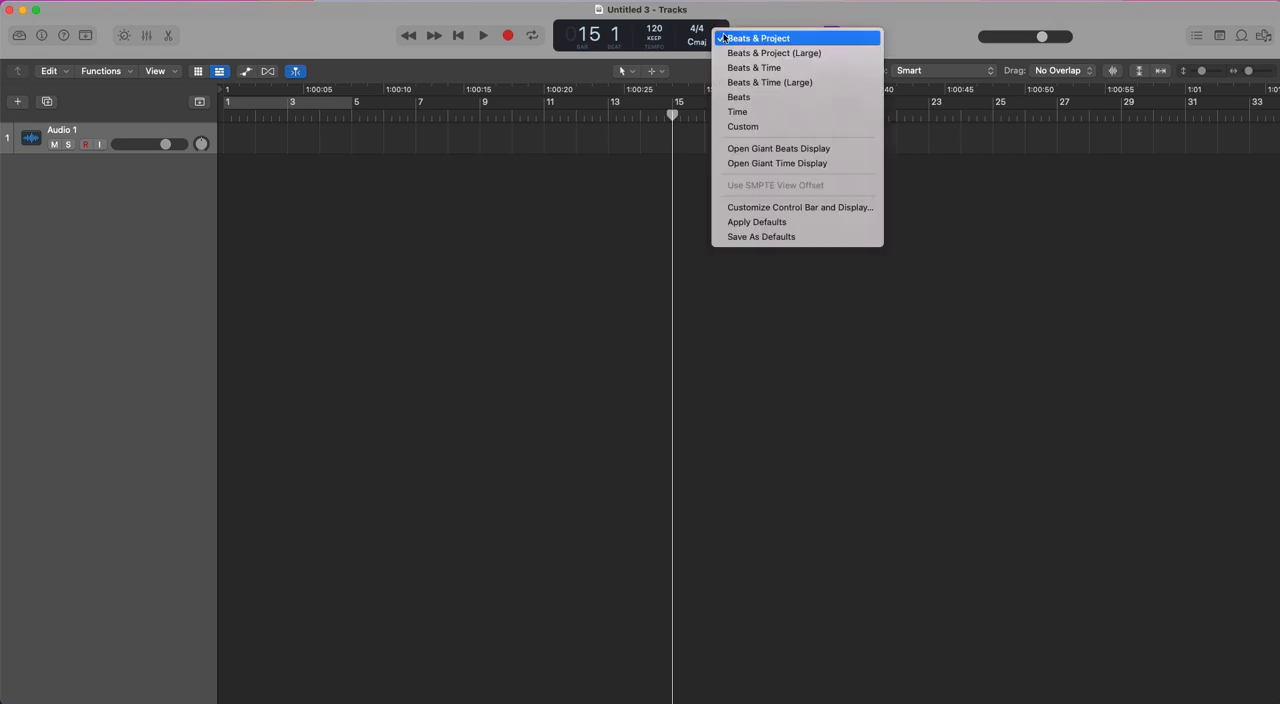
click(787, 66)
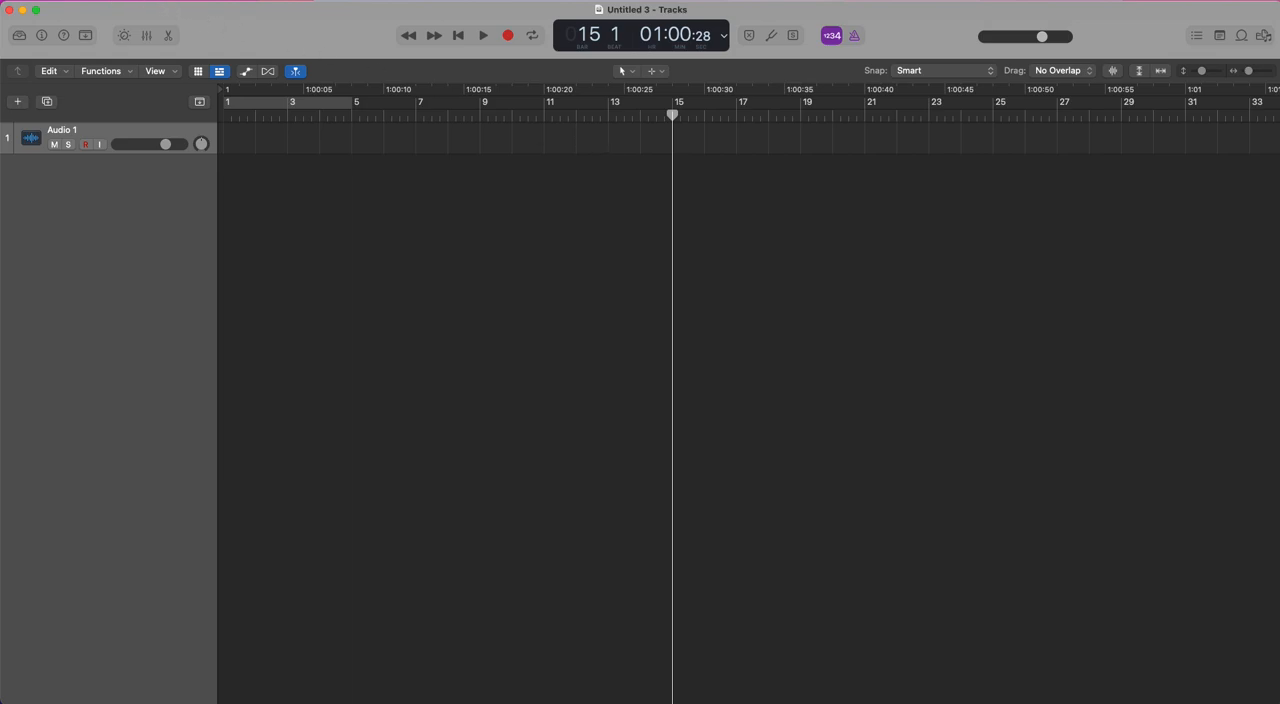
In the project's synchronization settings, make bar position 1 1 1 1 play at SMPTE 00:00:00:00.00 and close the settings.
click(92, 1)
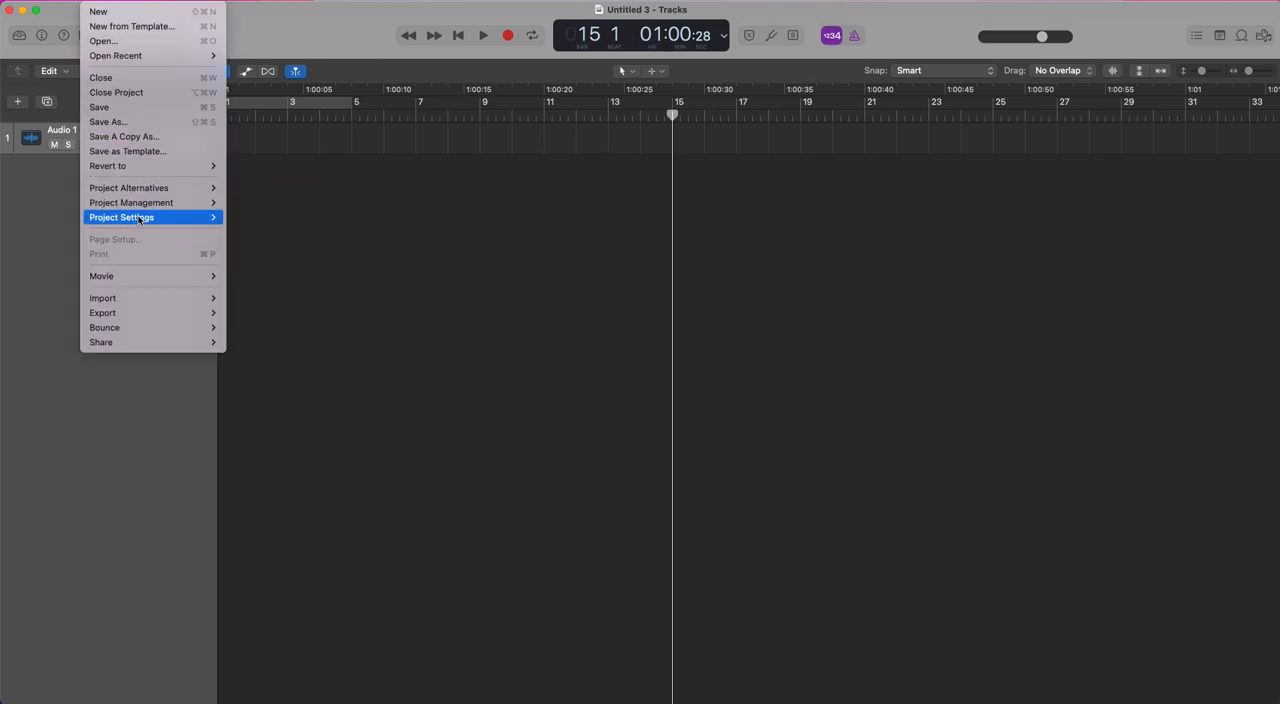
mouse_move(139, 219)
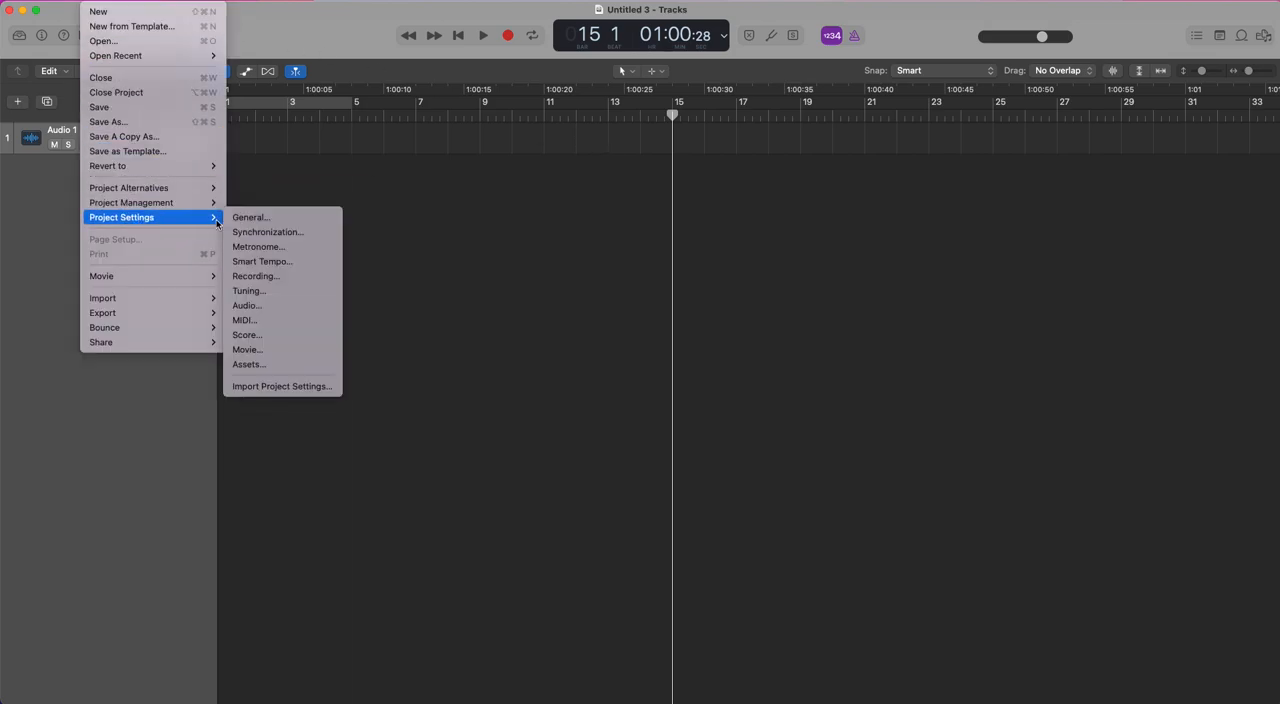
click(297, 233)
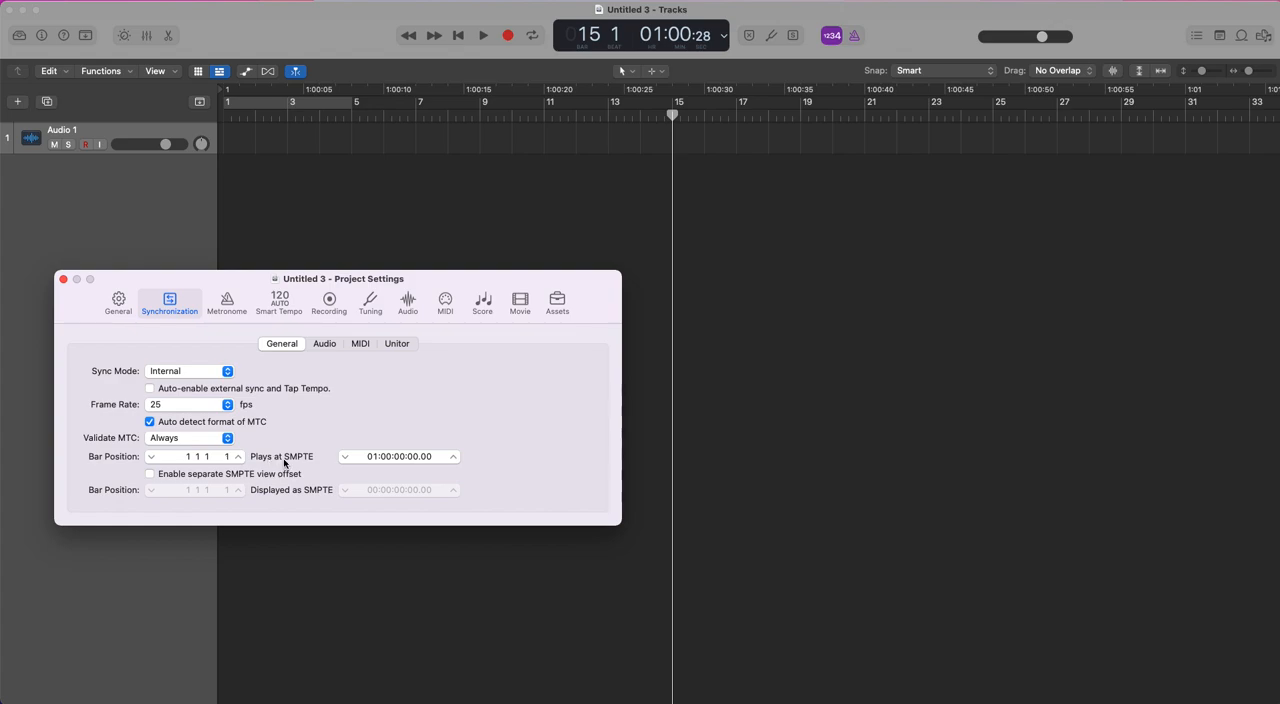
double_click(424, 456)
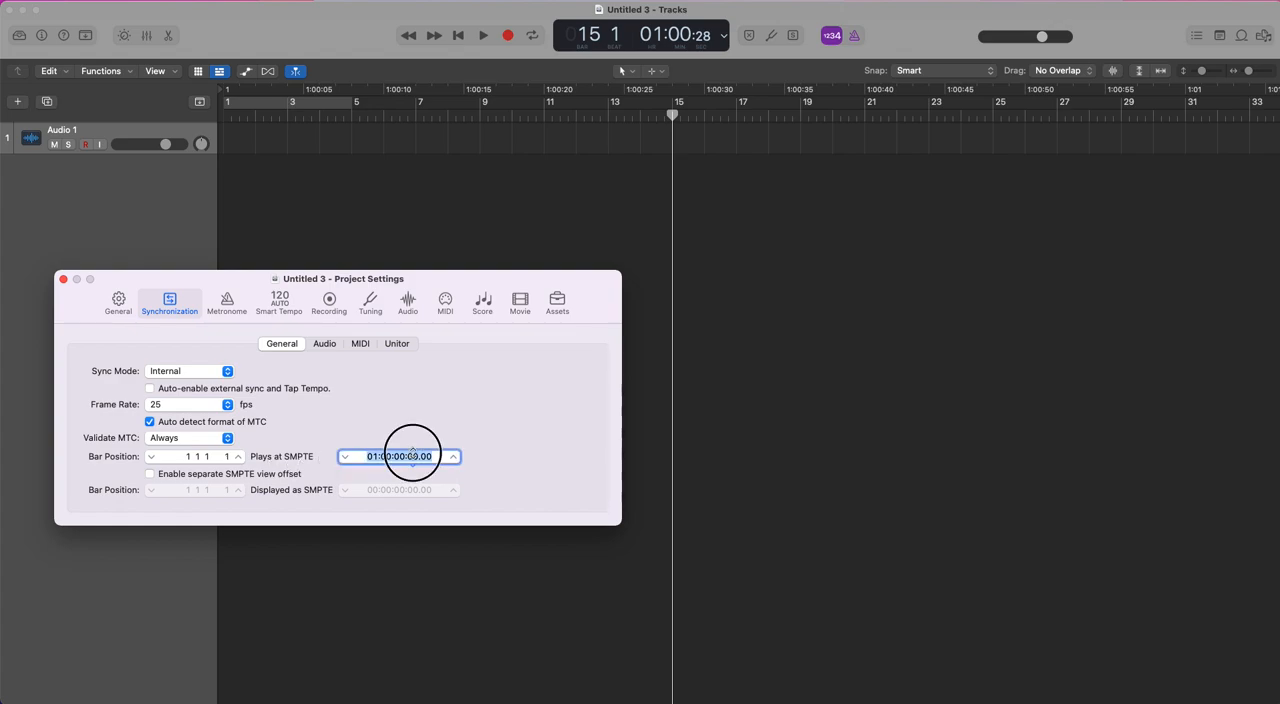
text(0)
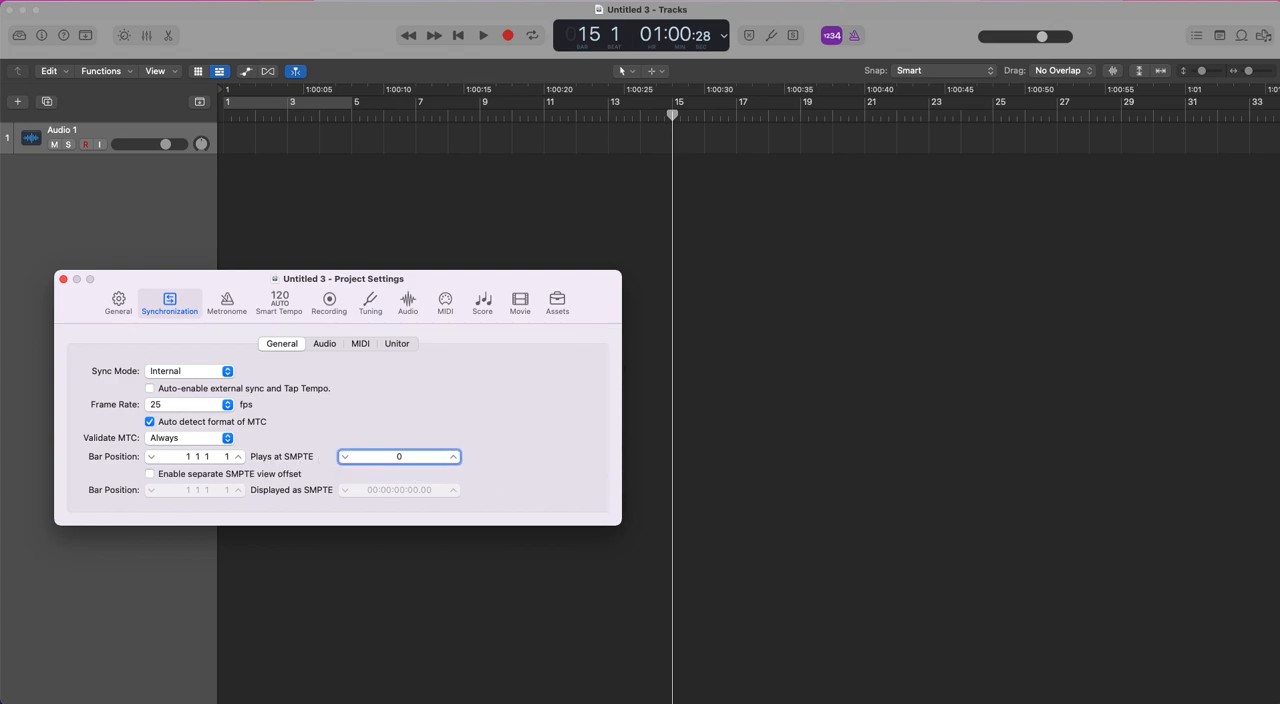
key(Return)
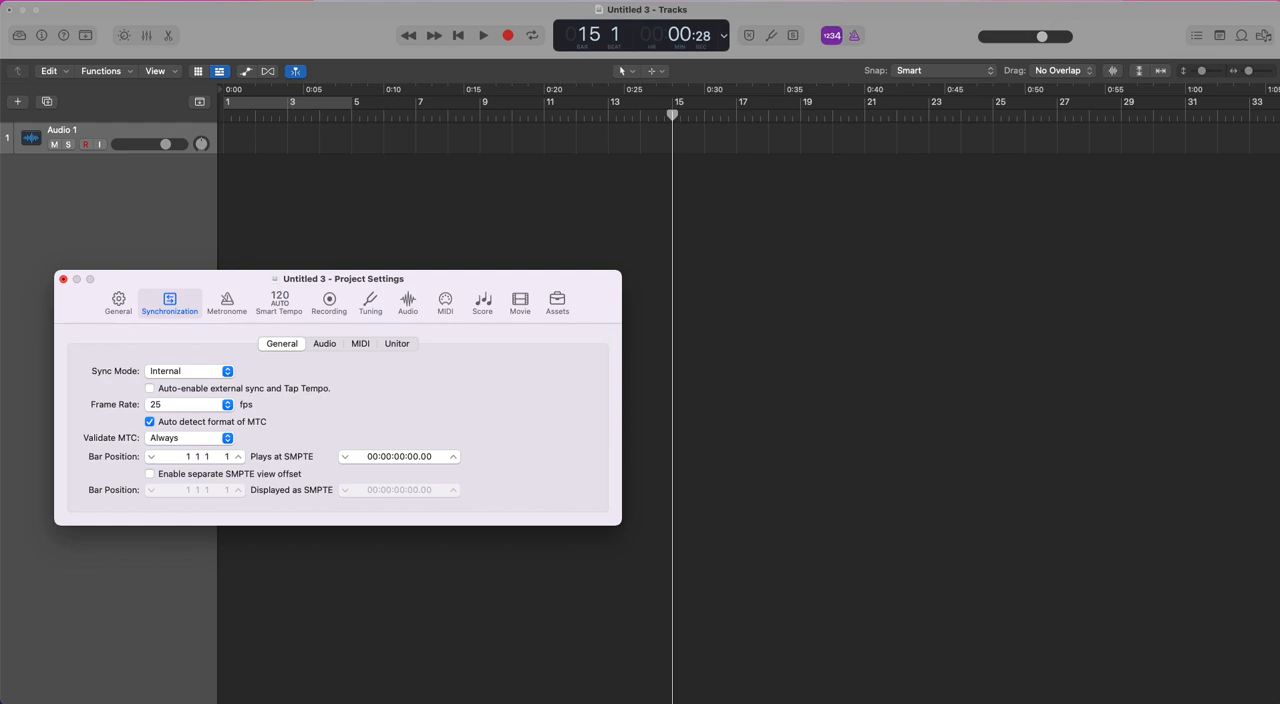
click(63, 279)
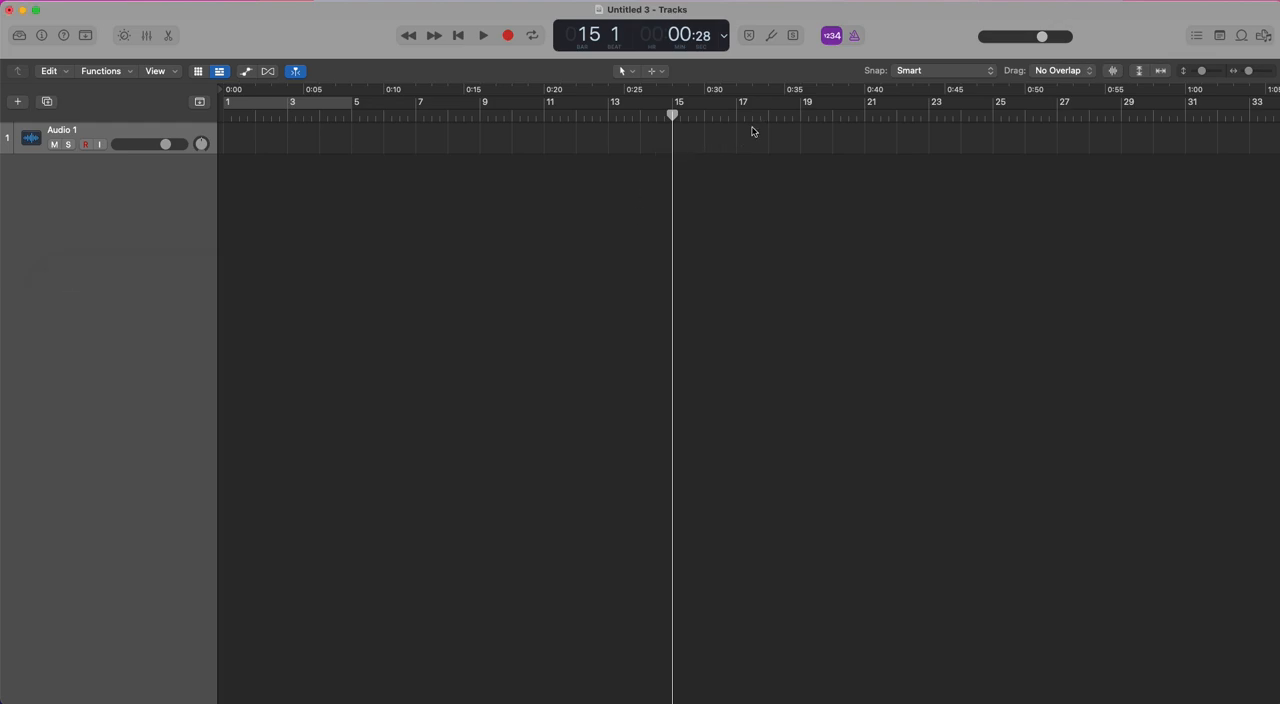
Move the playhead to bar 8 beat 3 and bar 13, and return it to bar 1.
click(466, 113)
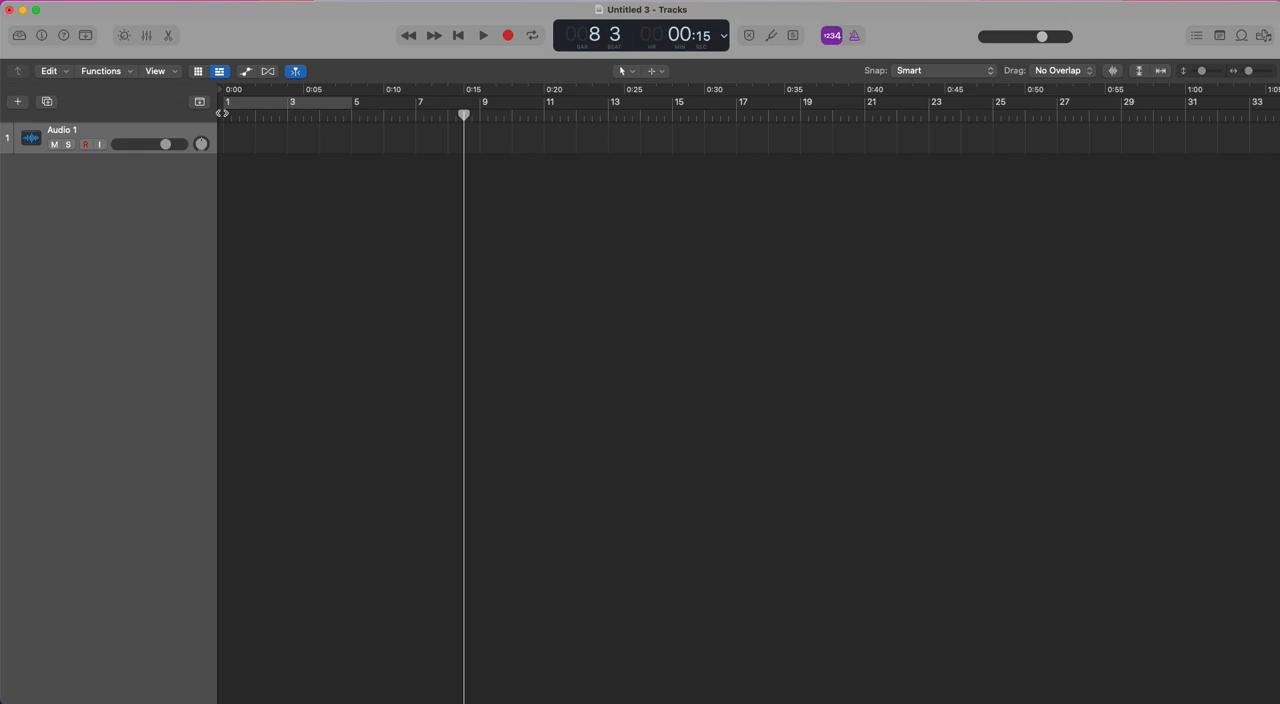
click(613, 116)
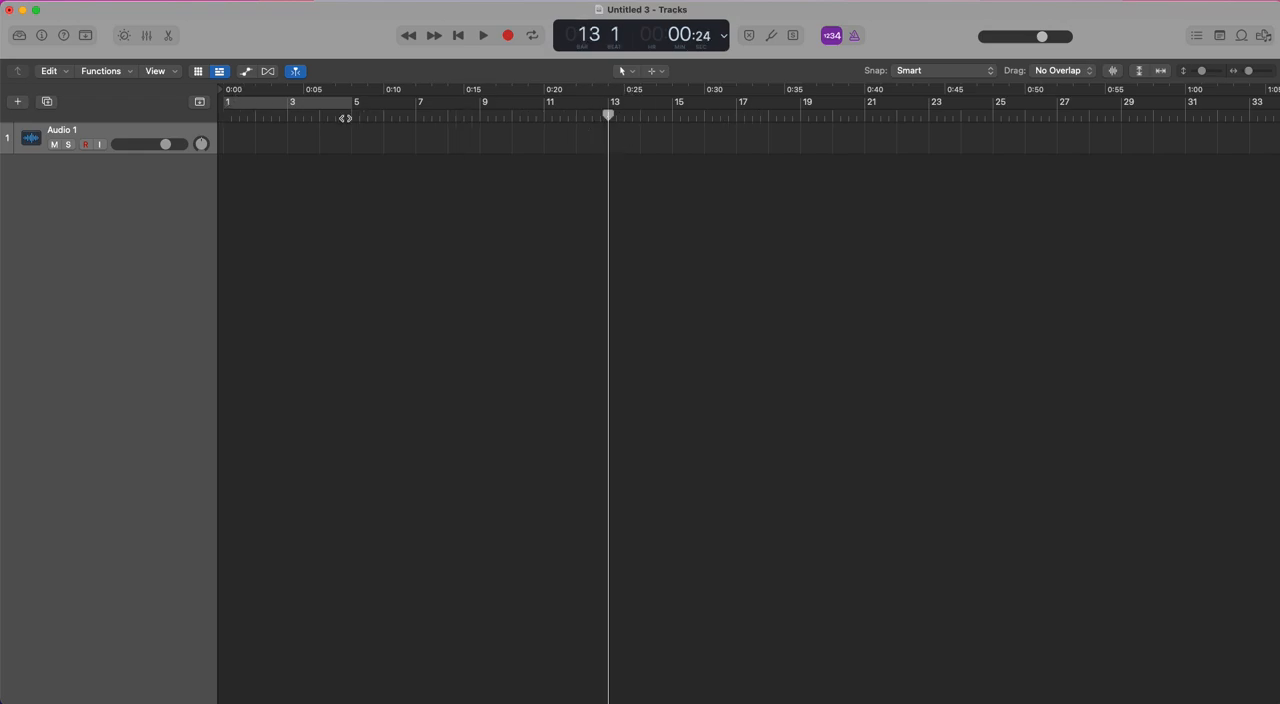
click(226, 116)
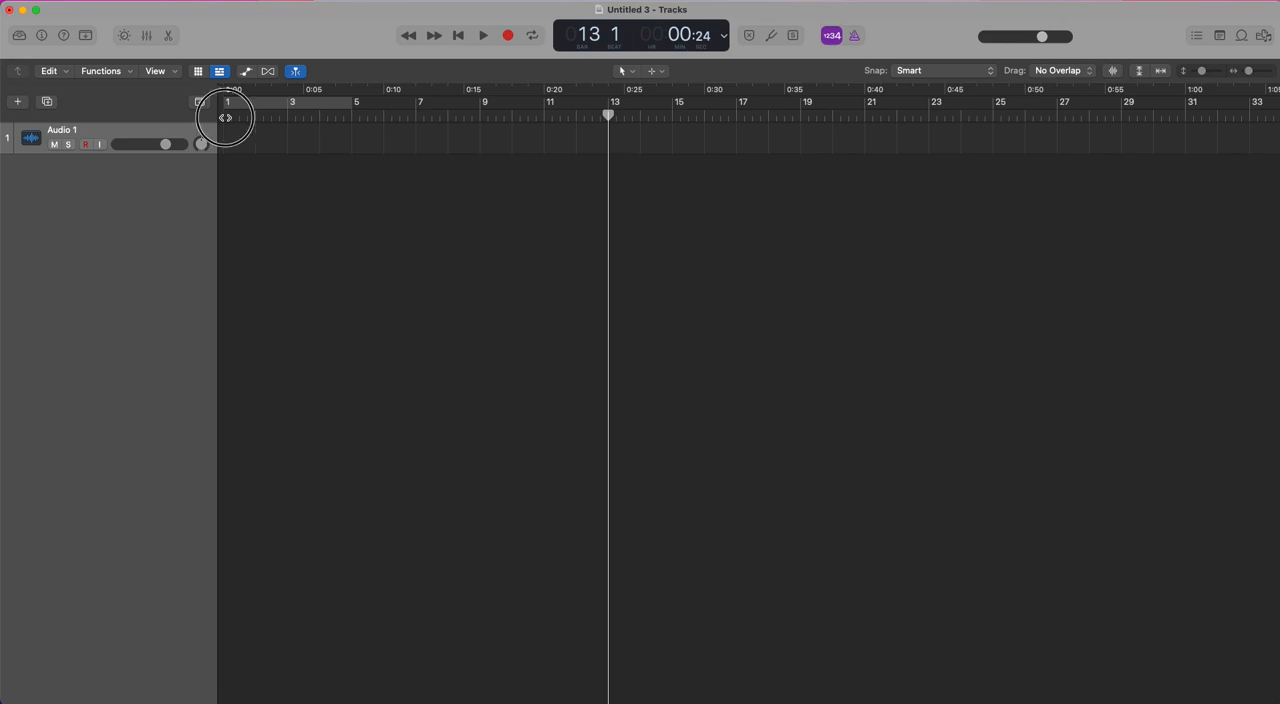
Switch the control bar display to Custom and open the control bar and display customization.
click(729, 35)
click(742, 97)
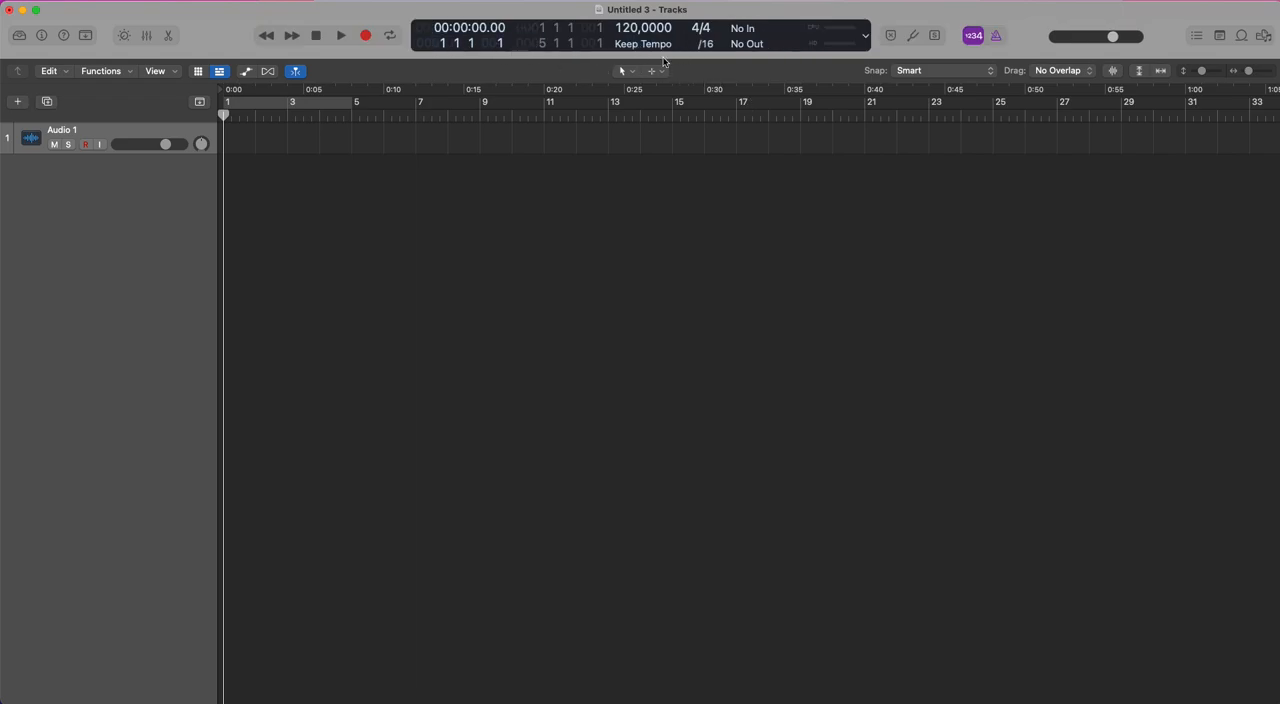
scroll(660, 268, right, 15)
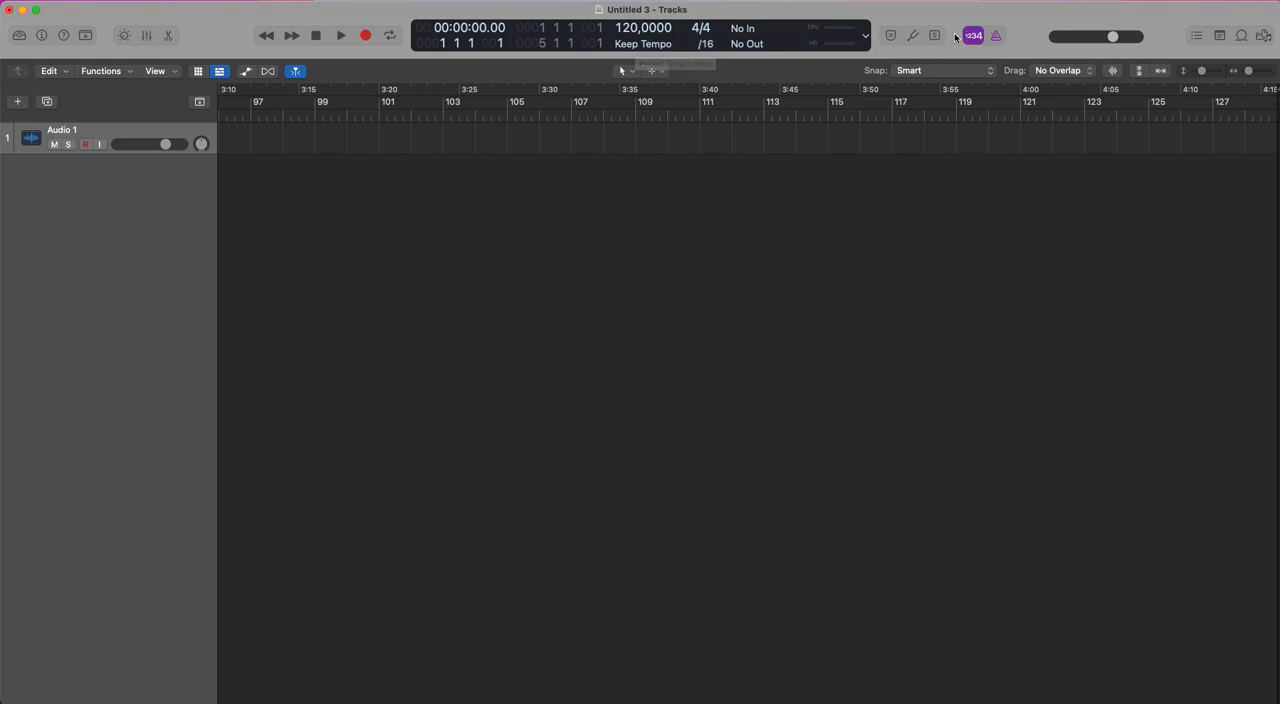
right_click(1021, 37)
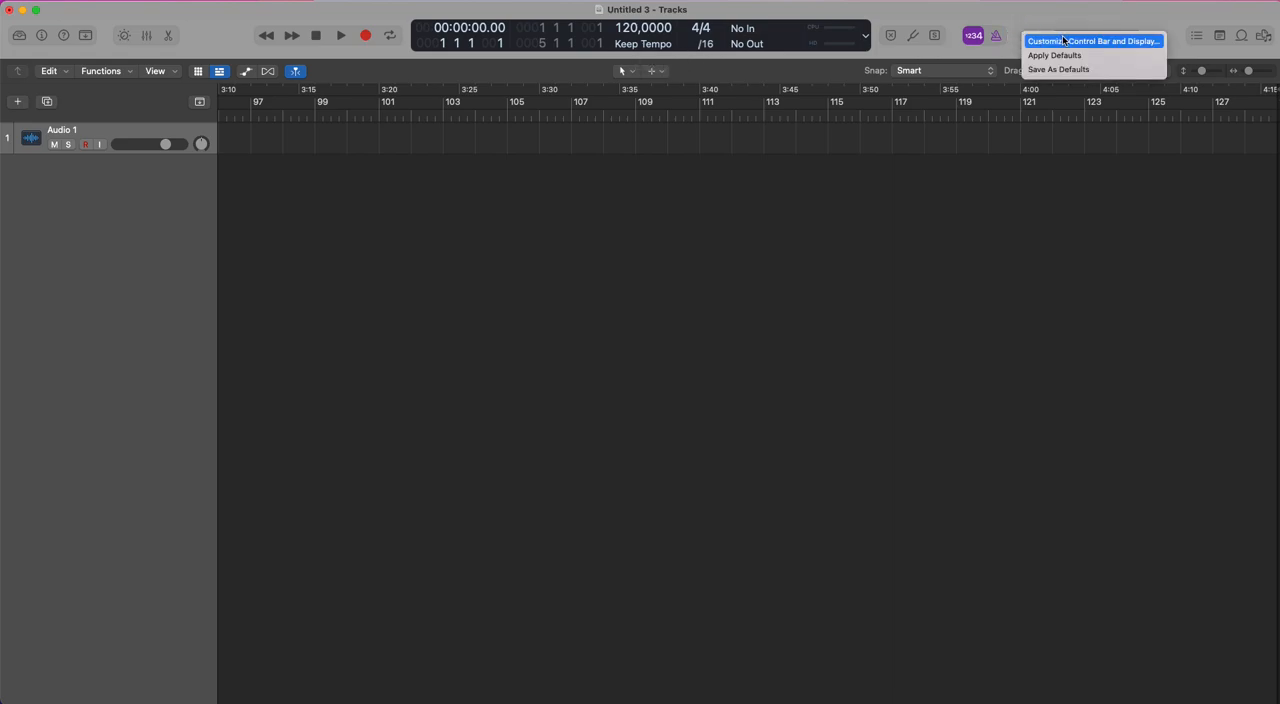
click(1063, 41)
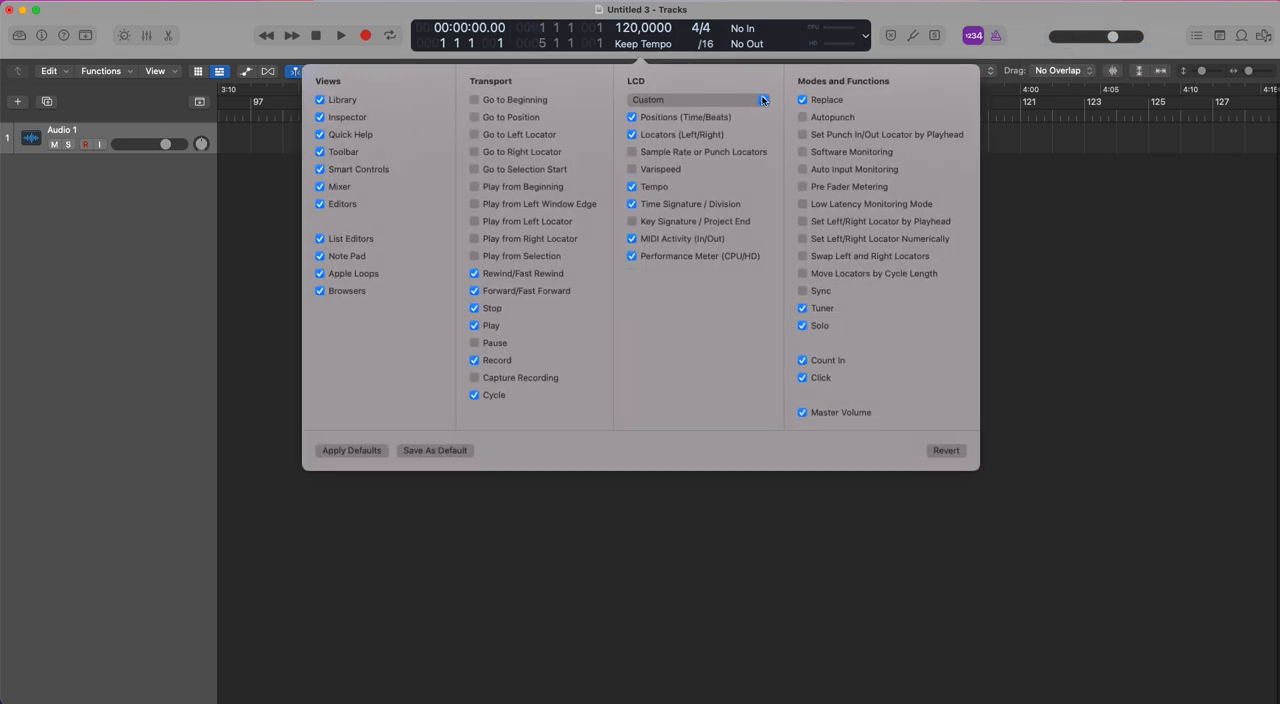
Try the Beats and Beats & Project modes for the LCD.
click(762, 100)
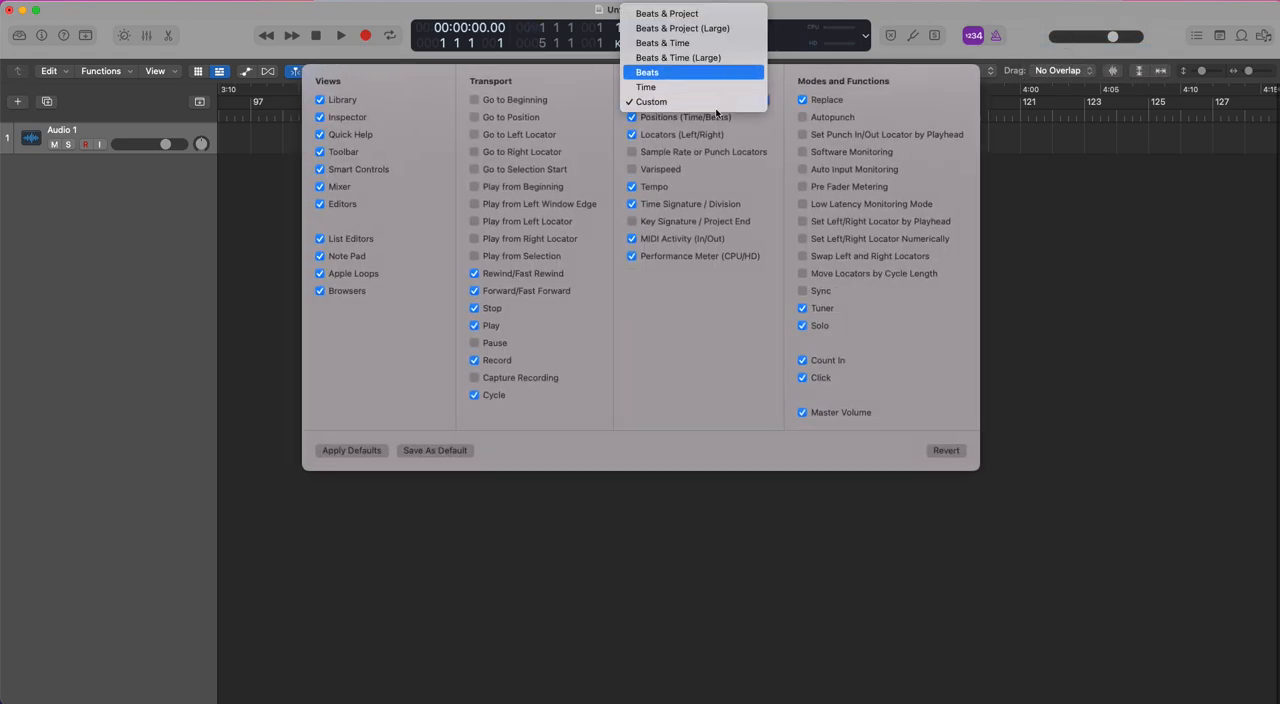
click(735, 74)
click(637, 218)
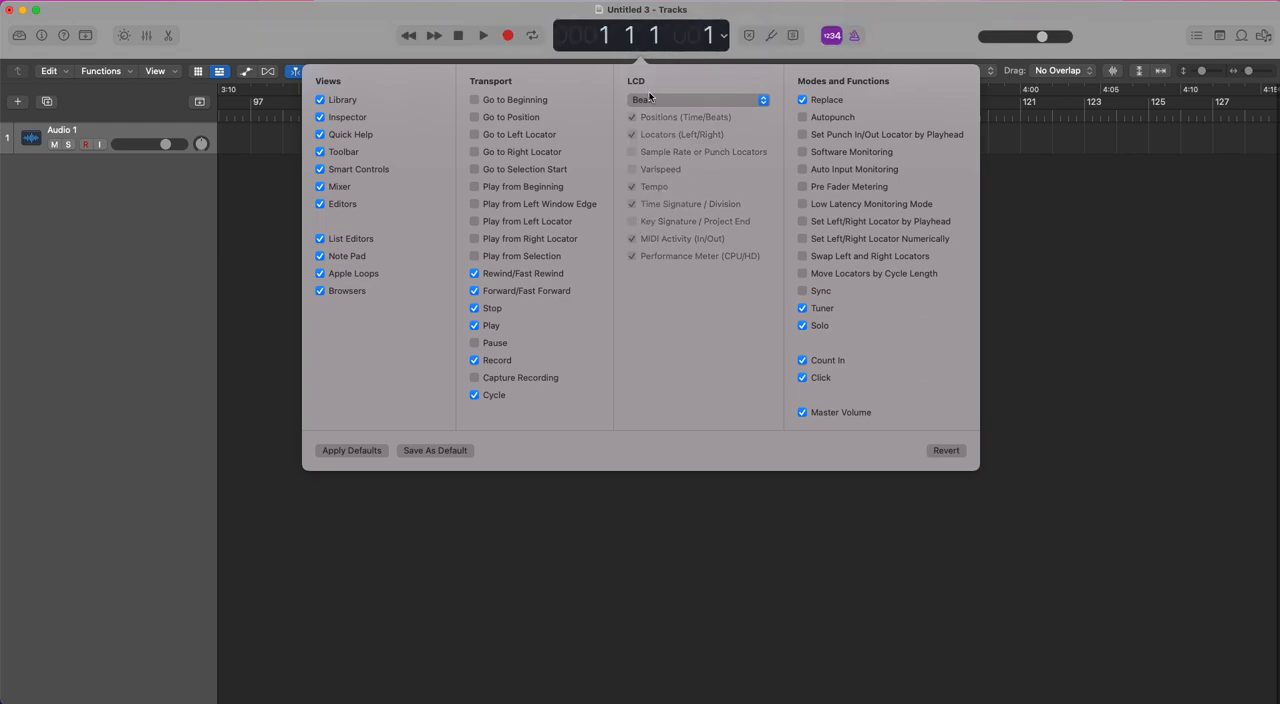
click(722, 100)
click(688, 37)
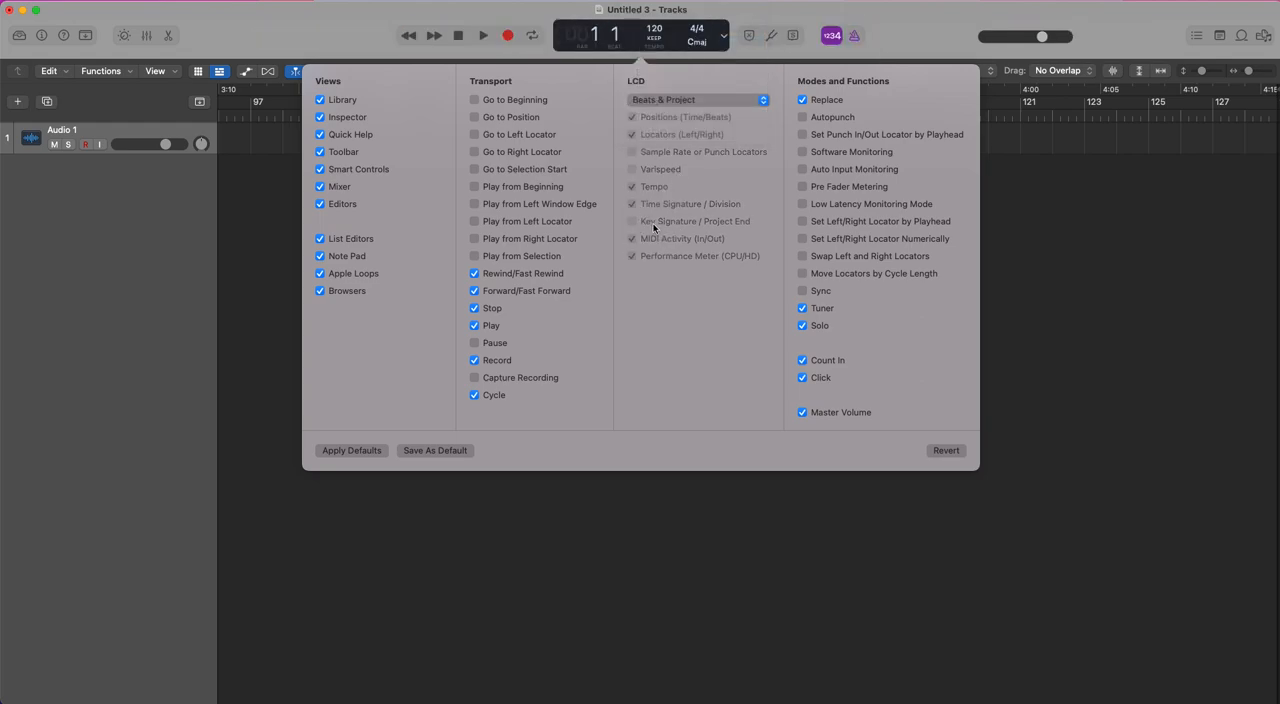
Set the LCD mode to Custom, enable Key Signature / Project End, and close the customization.
click(758, 100)
click(655, 190)
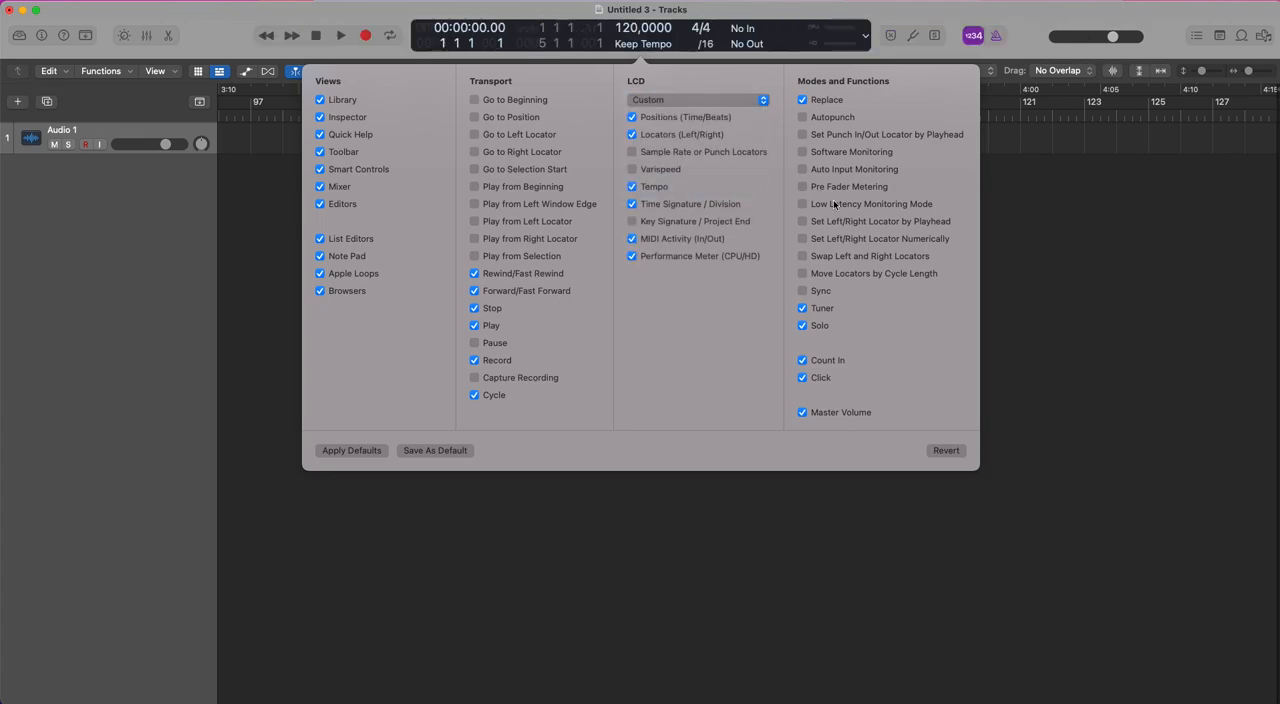
click(632, 222)
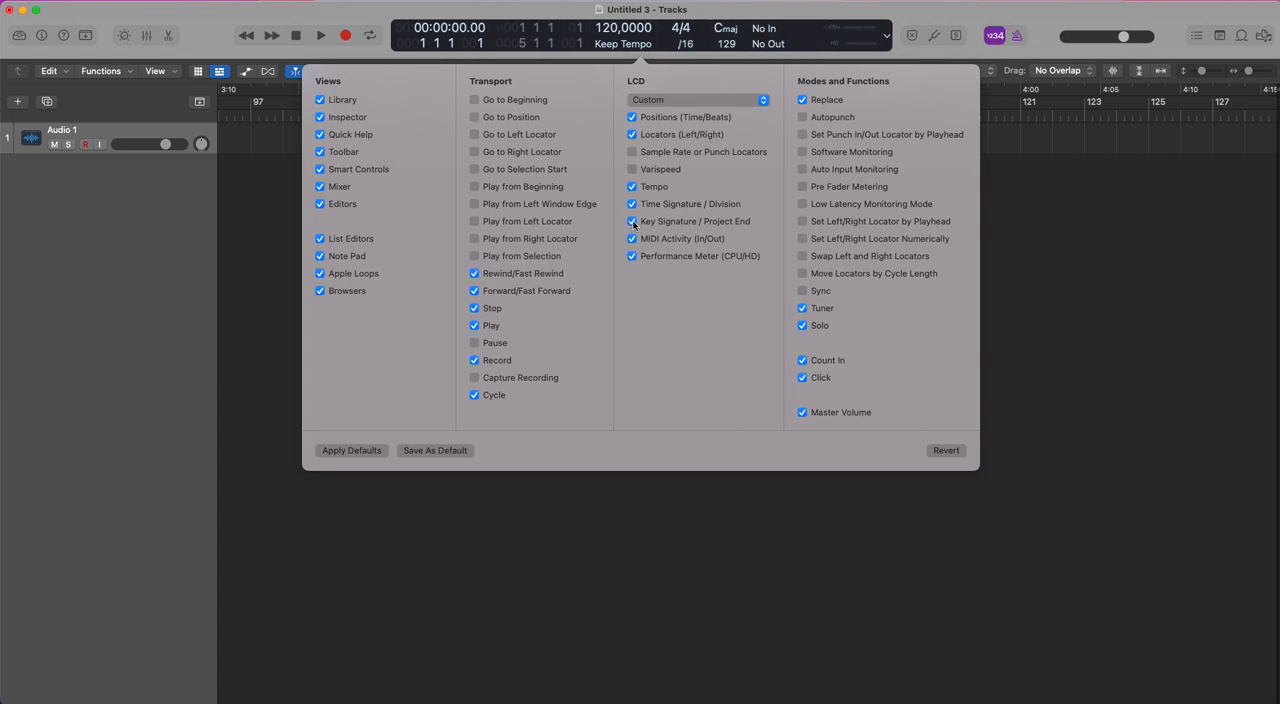
click(731, 44)
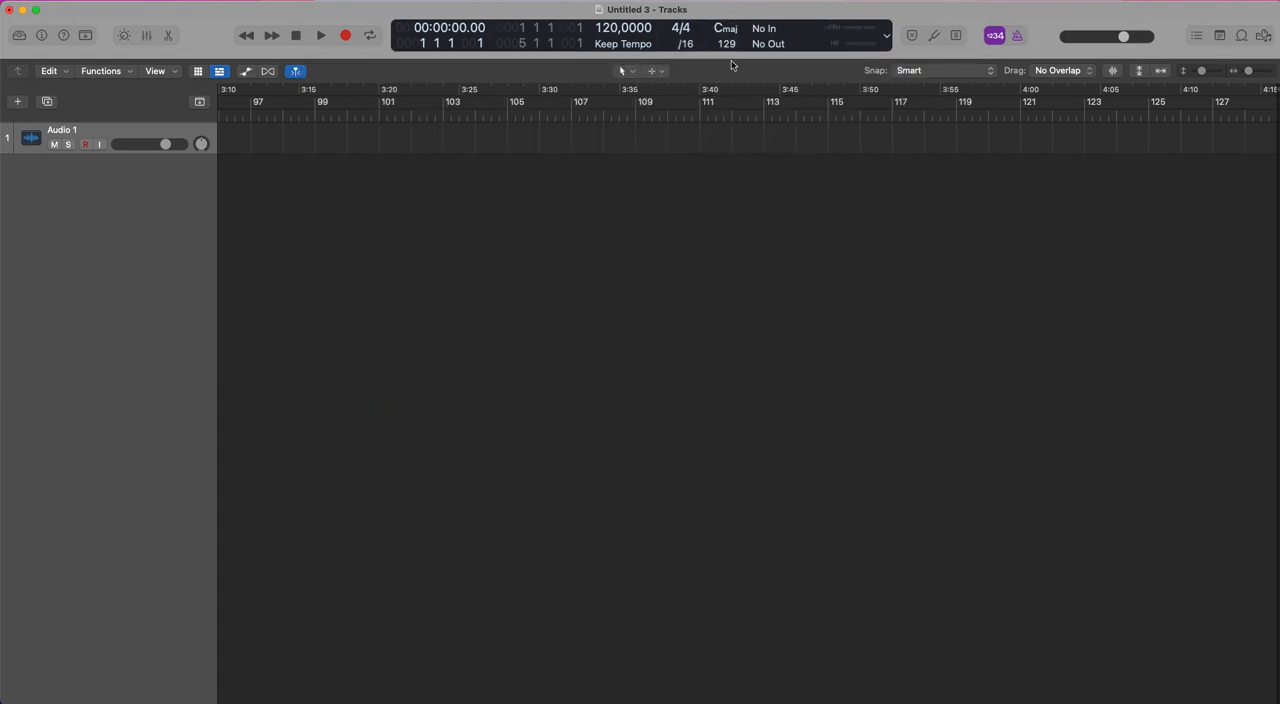
Lower the project end value in the display to bar 61, and raise it to bar 123.
drag(729, 48, 743, 209)
scroll(741, 207, right, 10)
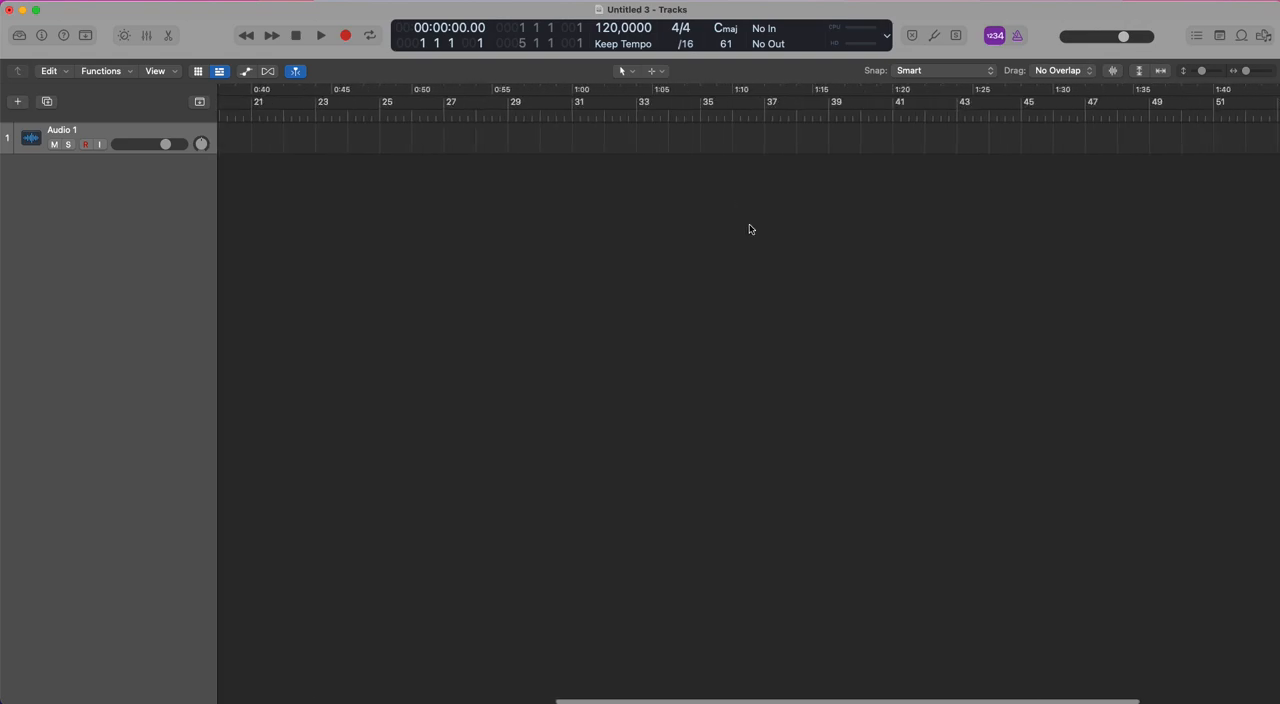
ctrl+alt+click(750, 227)
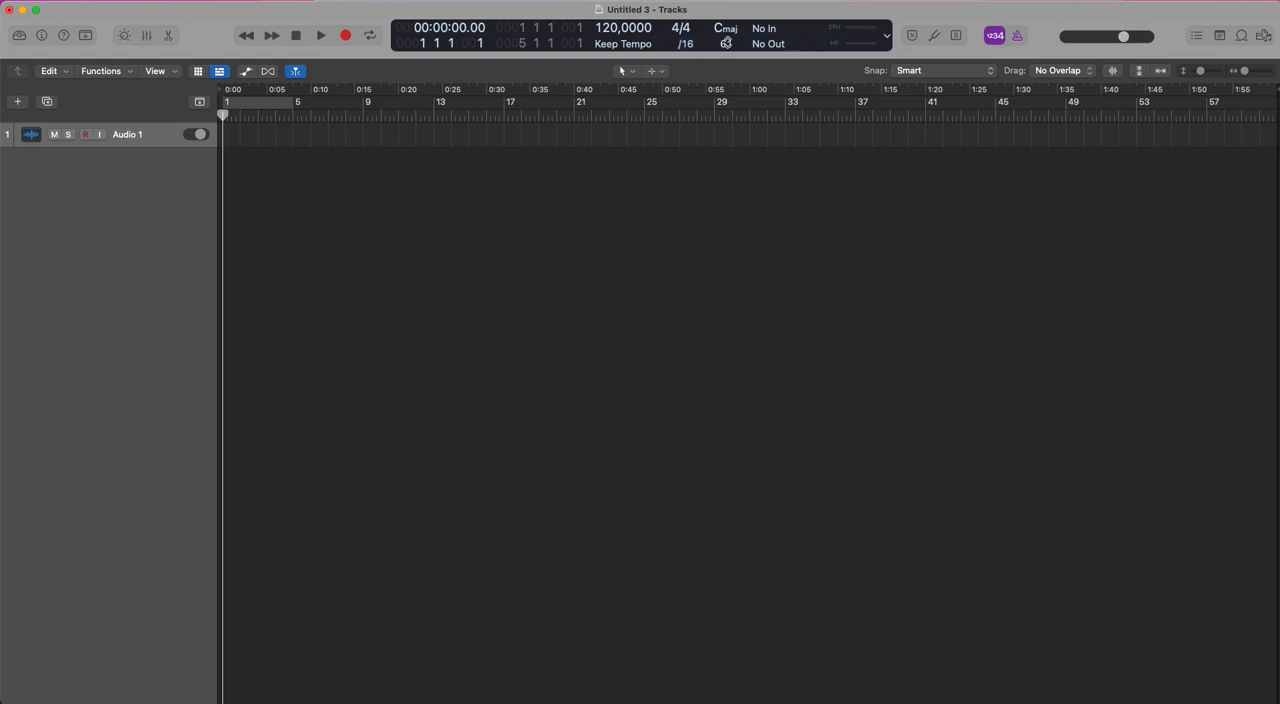
drag(729, 43, 723, 8)
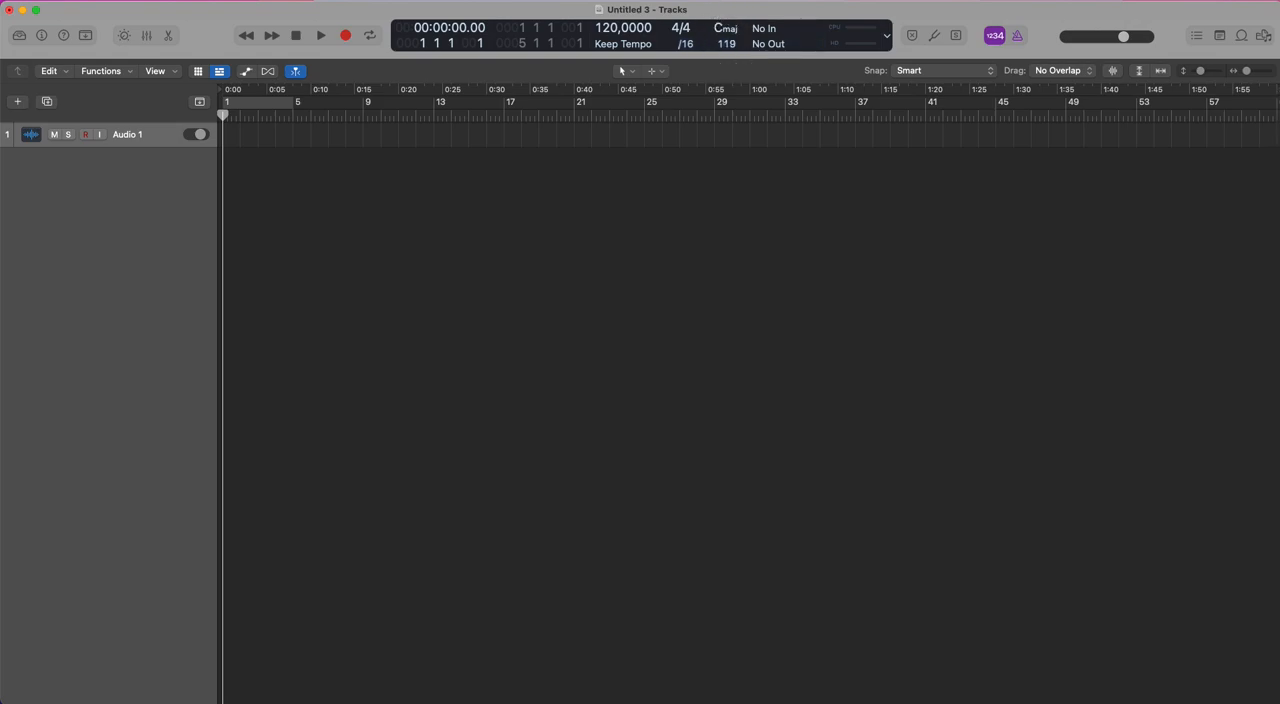
scroll(797, 206, right, 15)
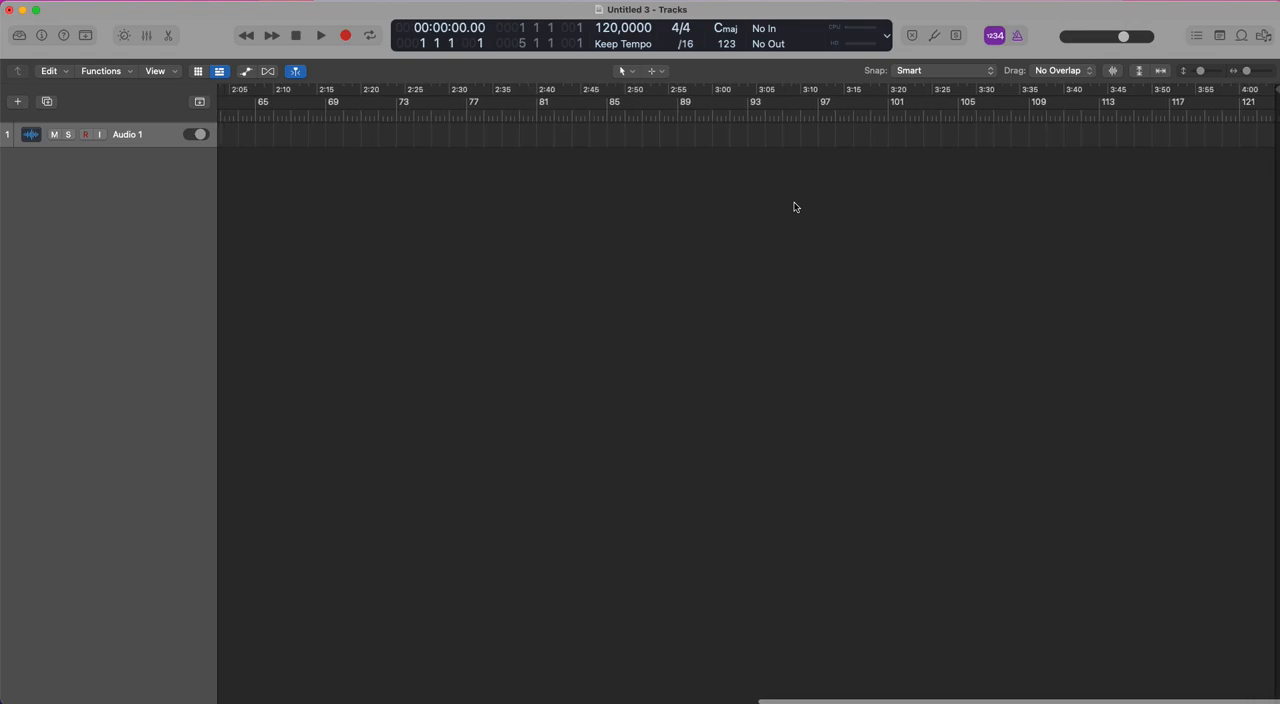
Lower the project end value to bar 95, and pull the ruler's end-of-project marker back to bar 91.
drag(725, 38, 724, 113)
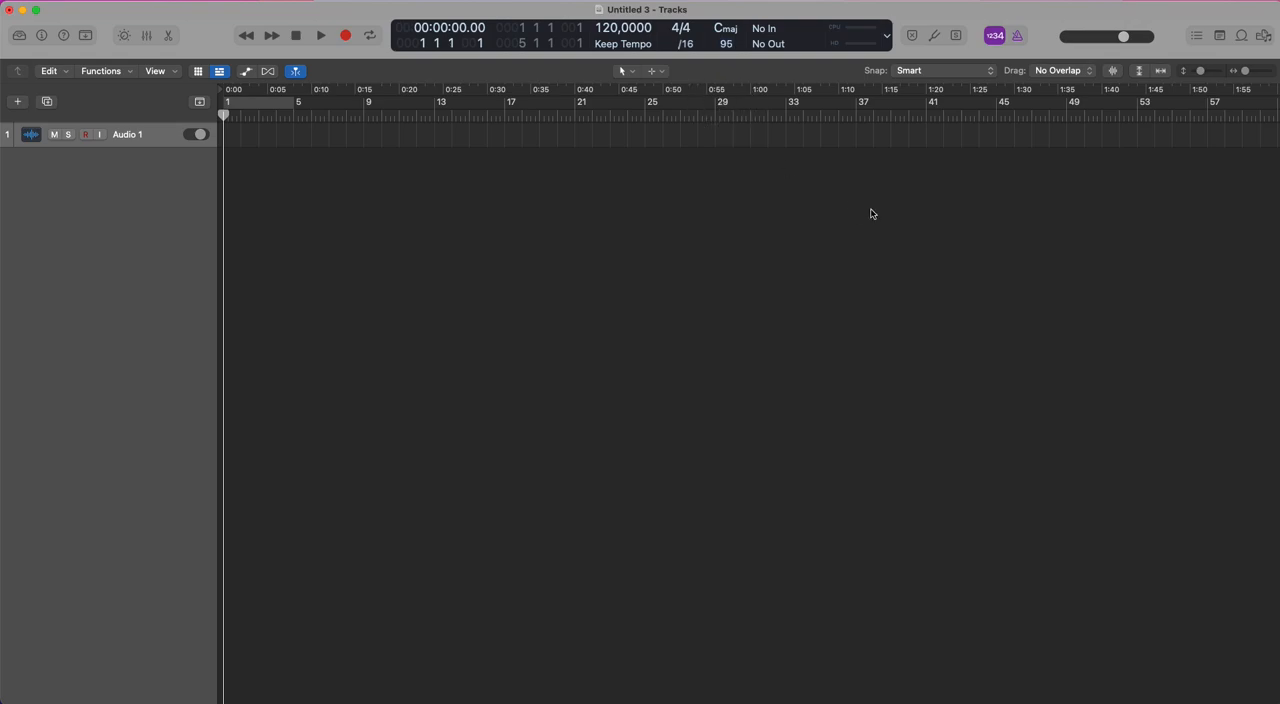
scroll(871, 212, right, 8)
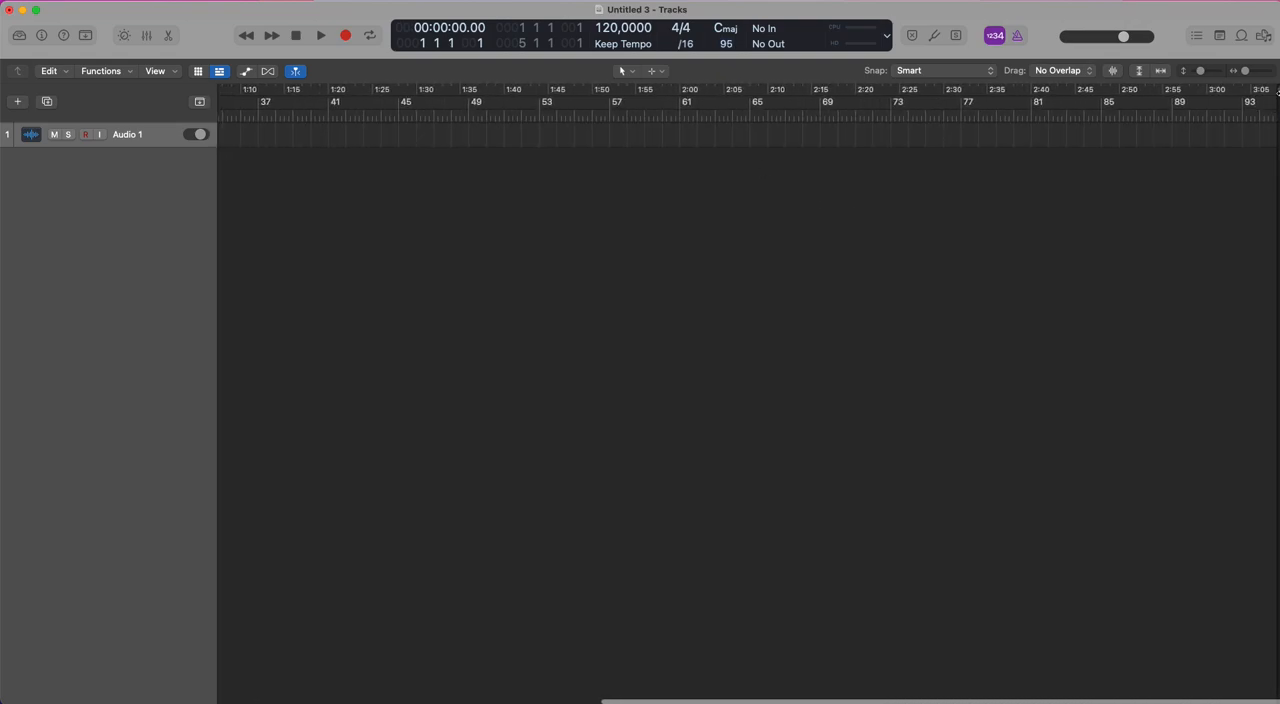
drag(1276, 89, 1195, 93)
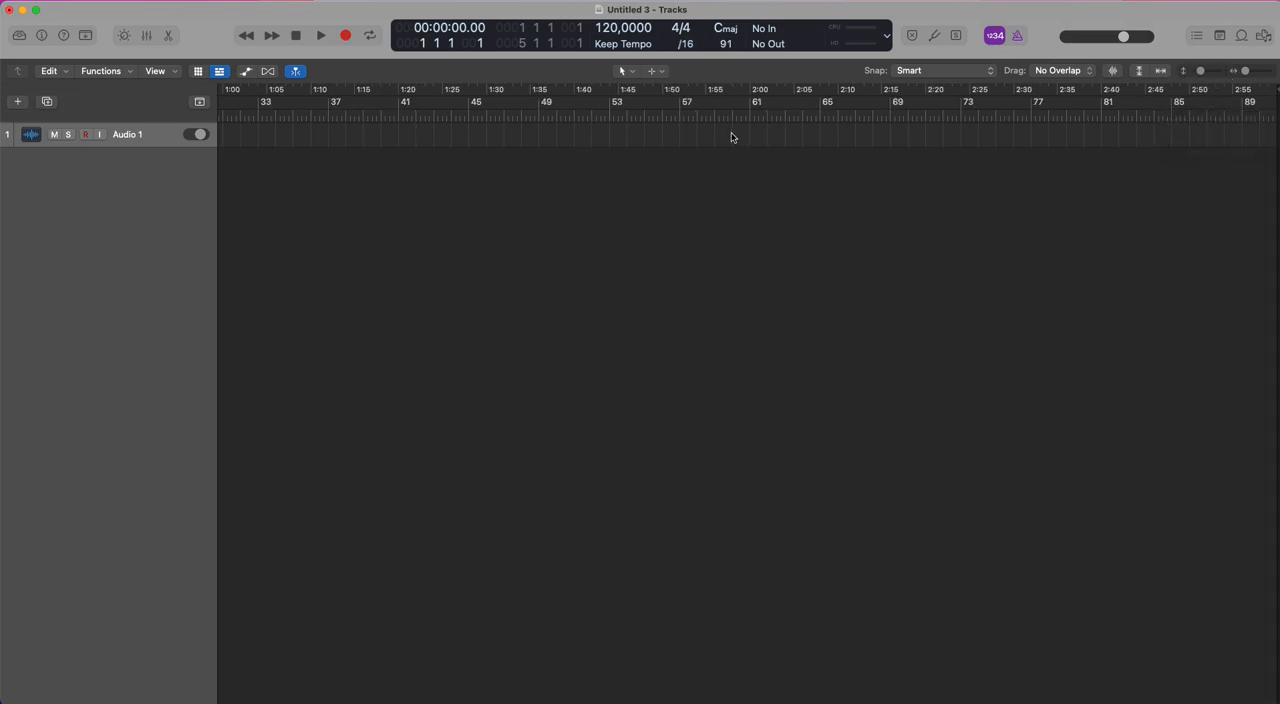
Remove Locators (Left/Right) and MIDI Activity (In/Out) from the custom LCD in the control bar customization.
right_click(978, 44)
click(1030, 51)
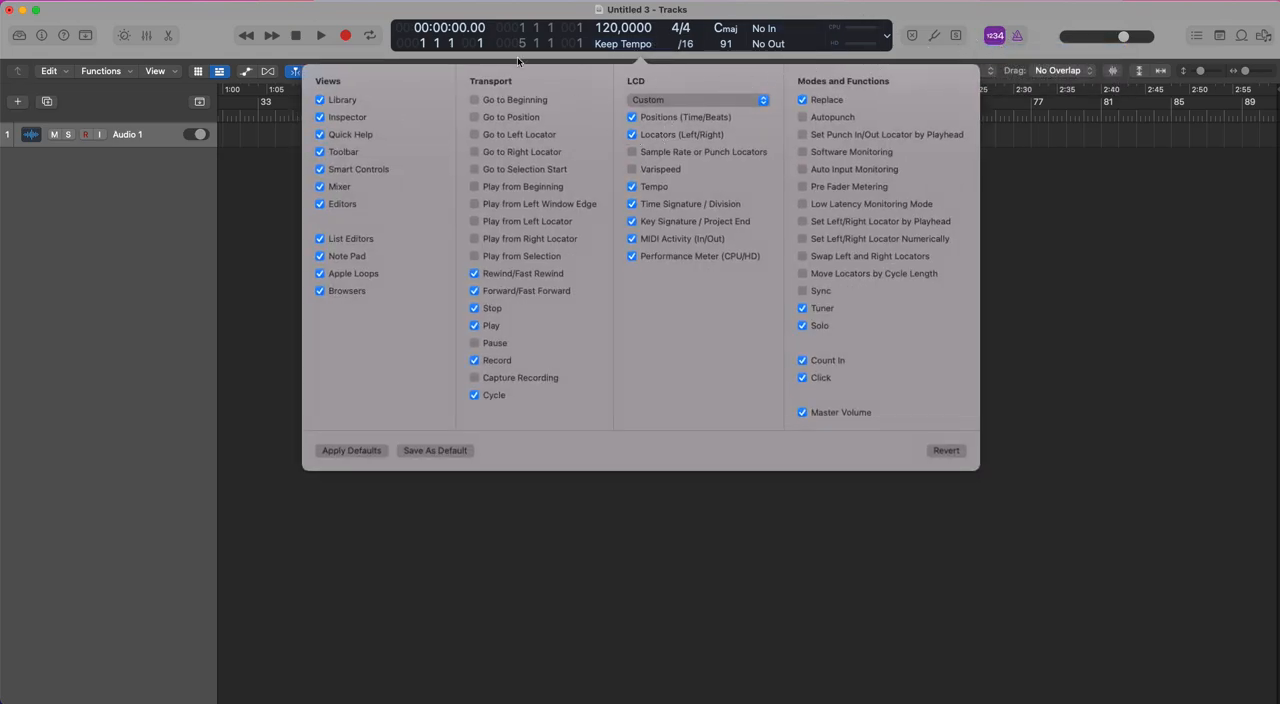
click(632, 134)
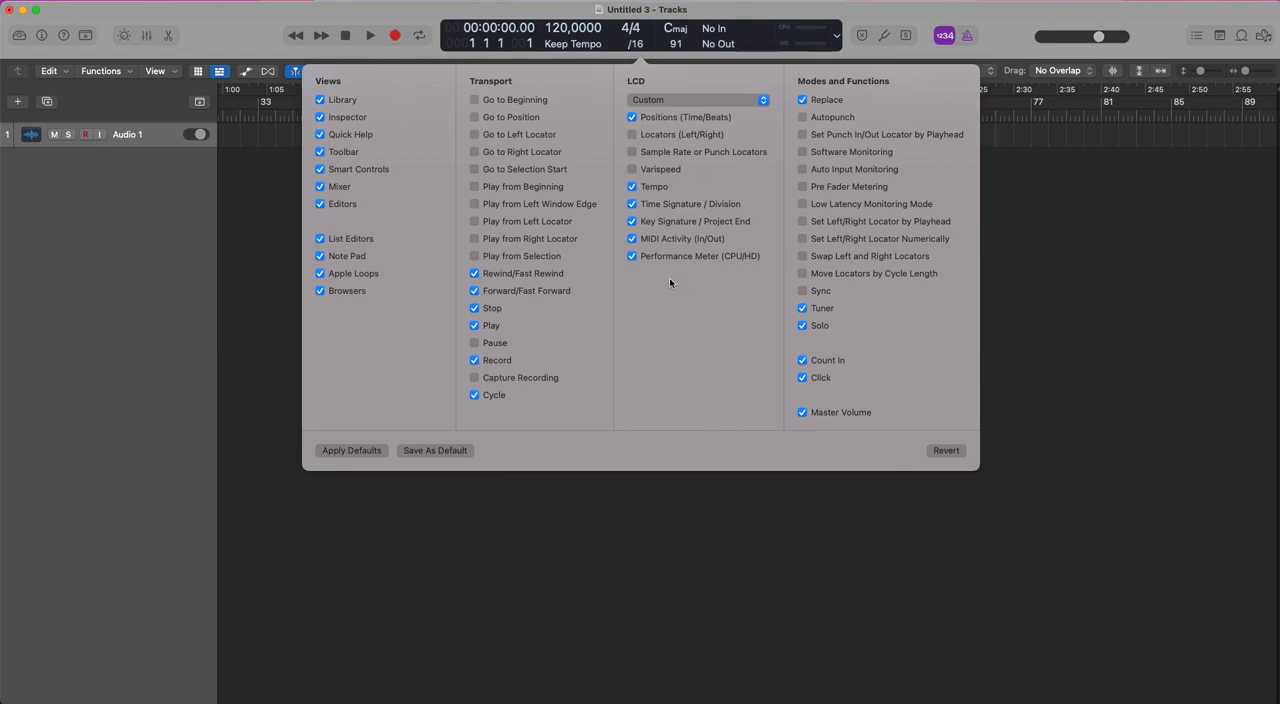
click(632, 239)
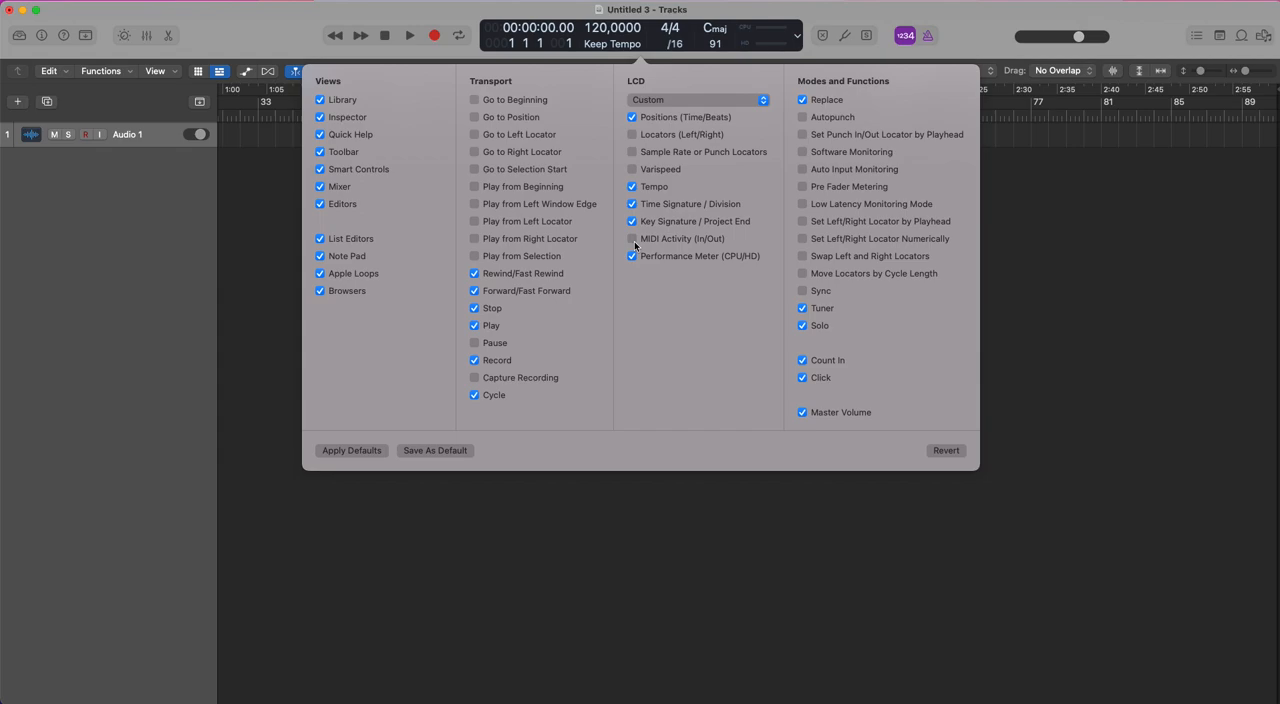
click(633, 240)
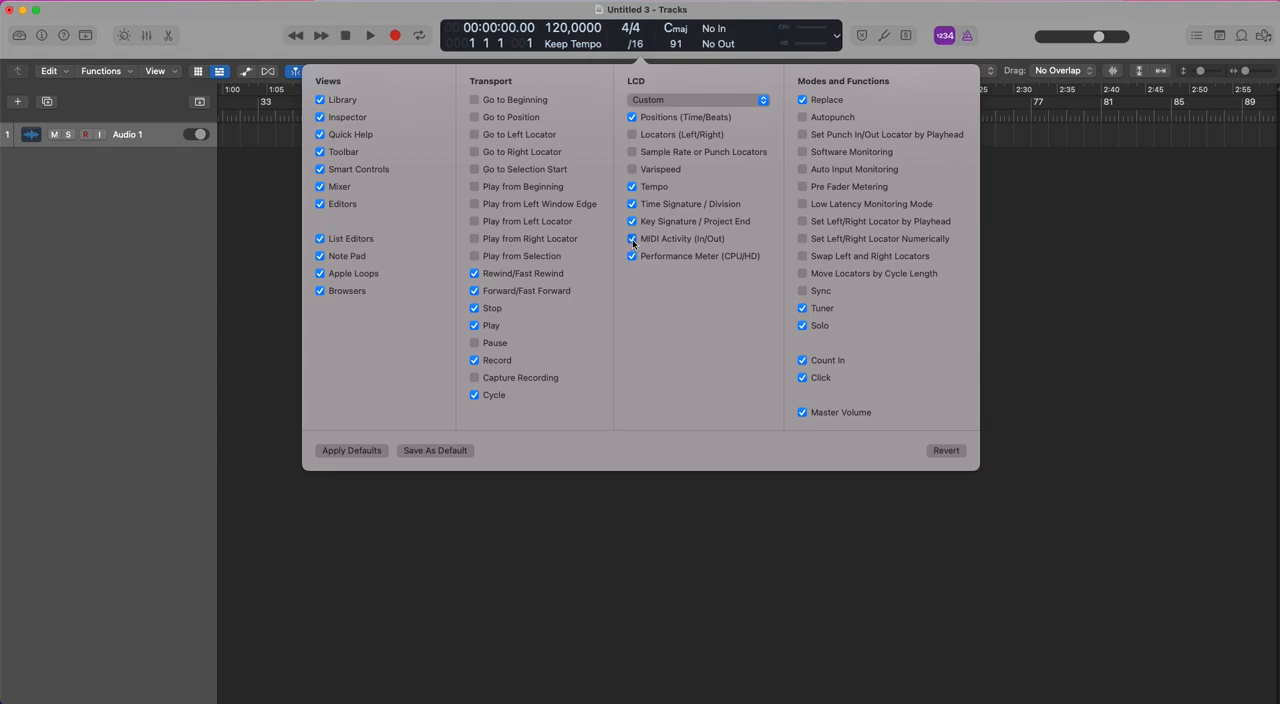
click(633, 240)
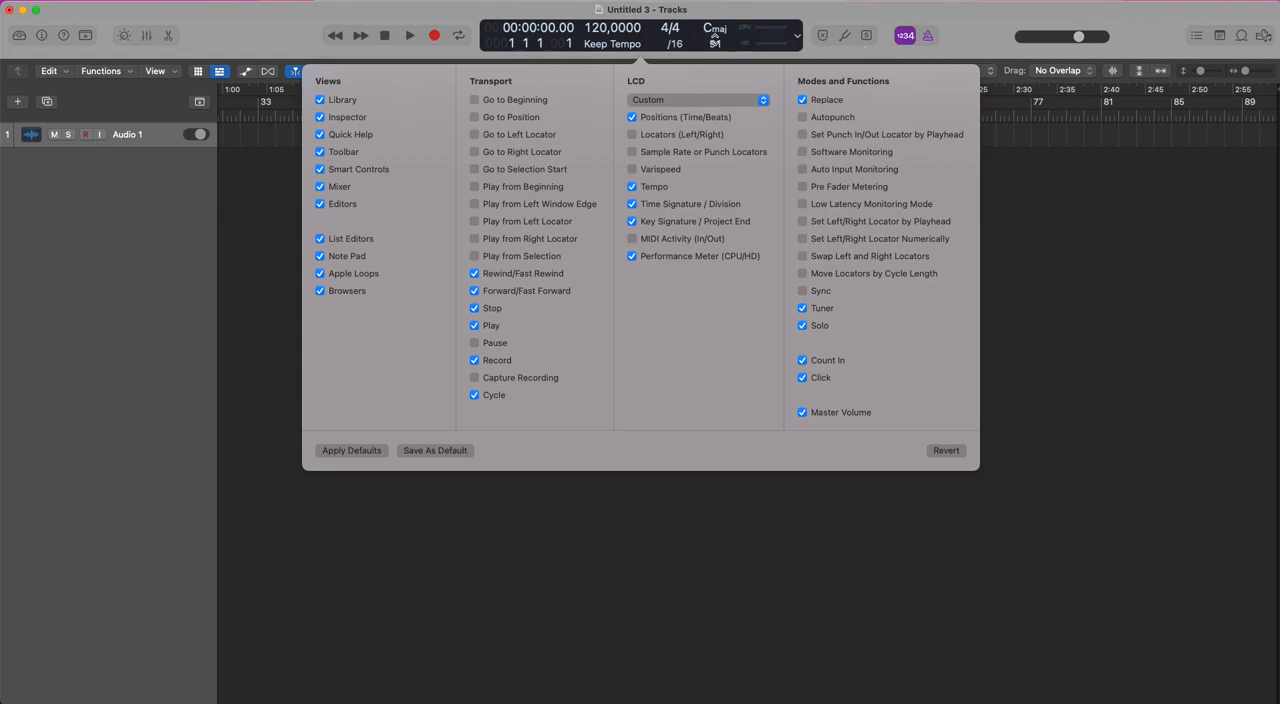
Replace the Replace function with Pre Fader Metering, add Varispeed to the LCD, and close the control bar customization.
click(801, 100)
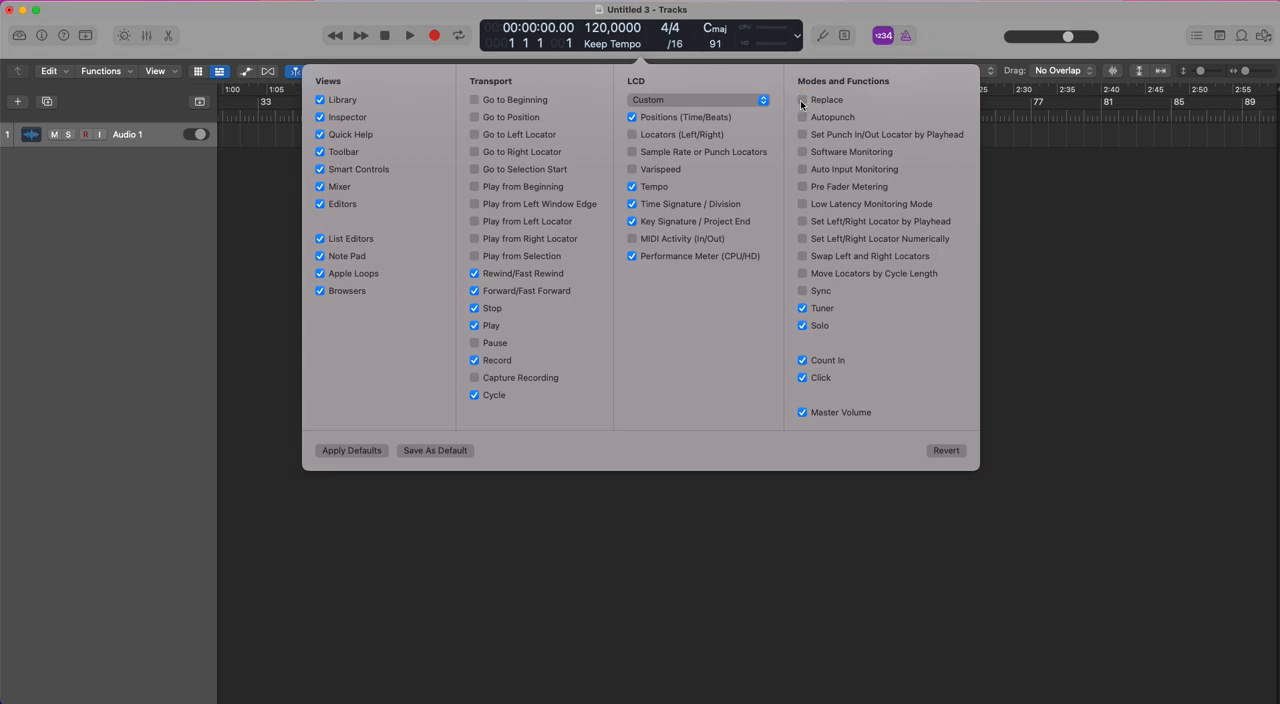
click(803, 187)
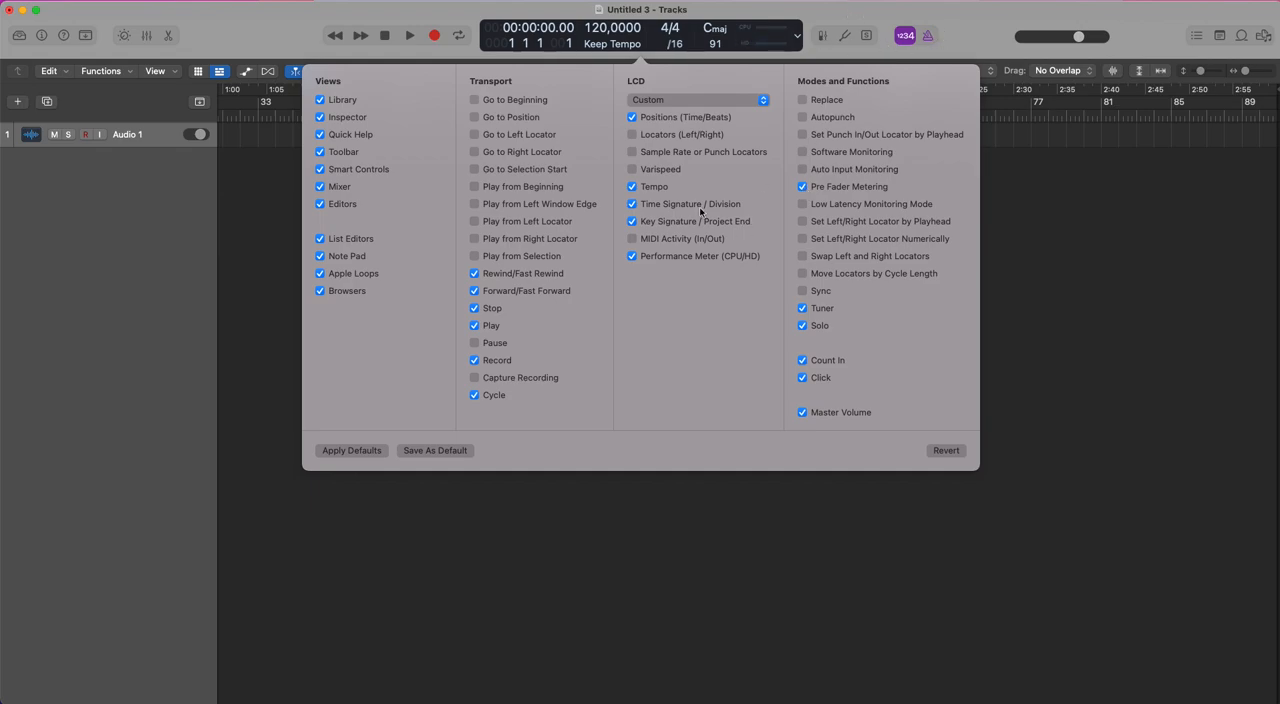
click(632, 169)
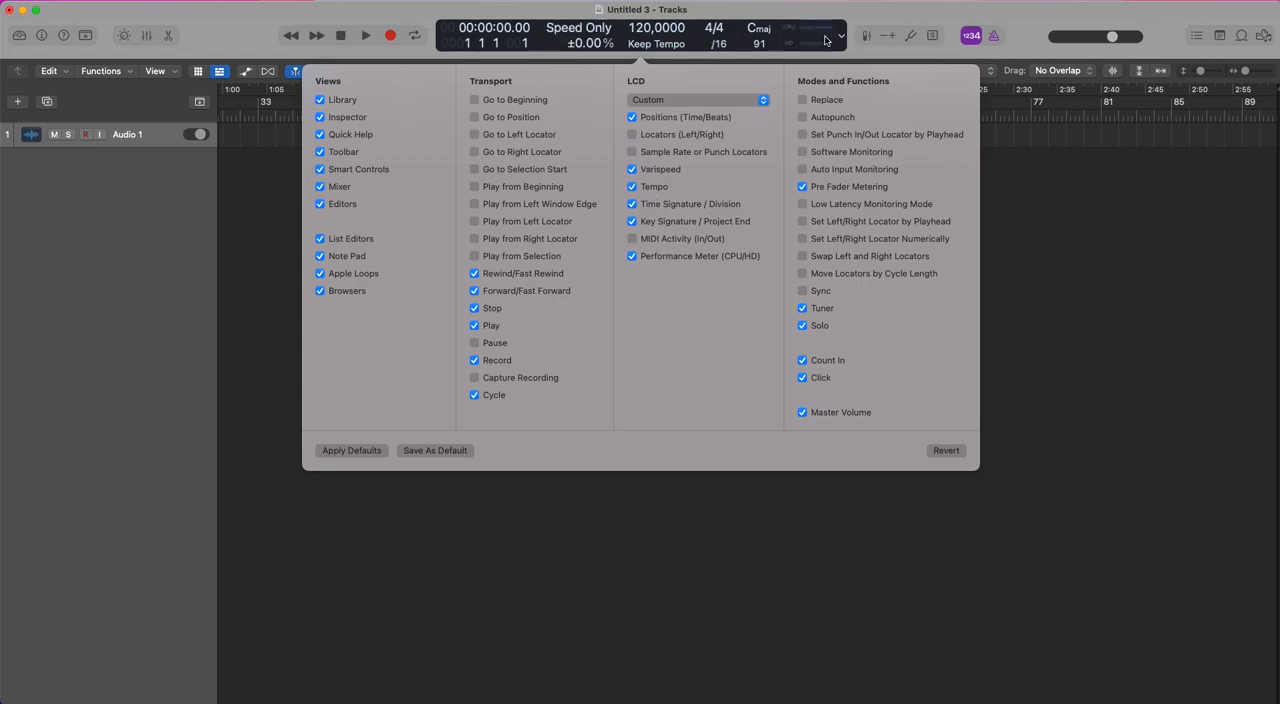
click(1018, 50)
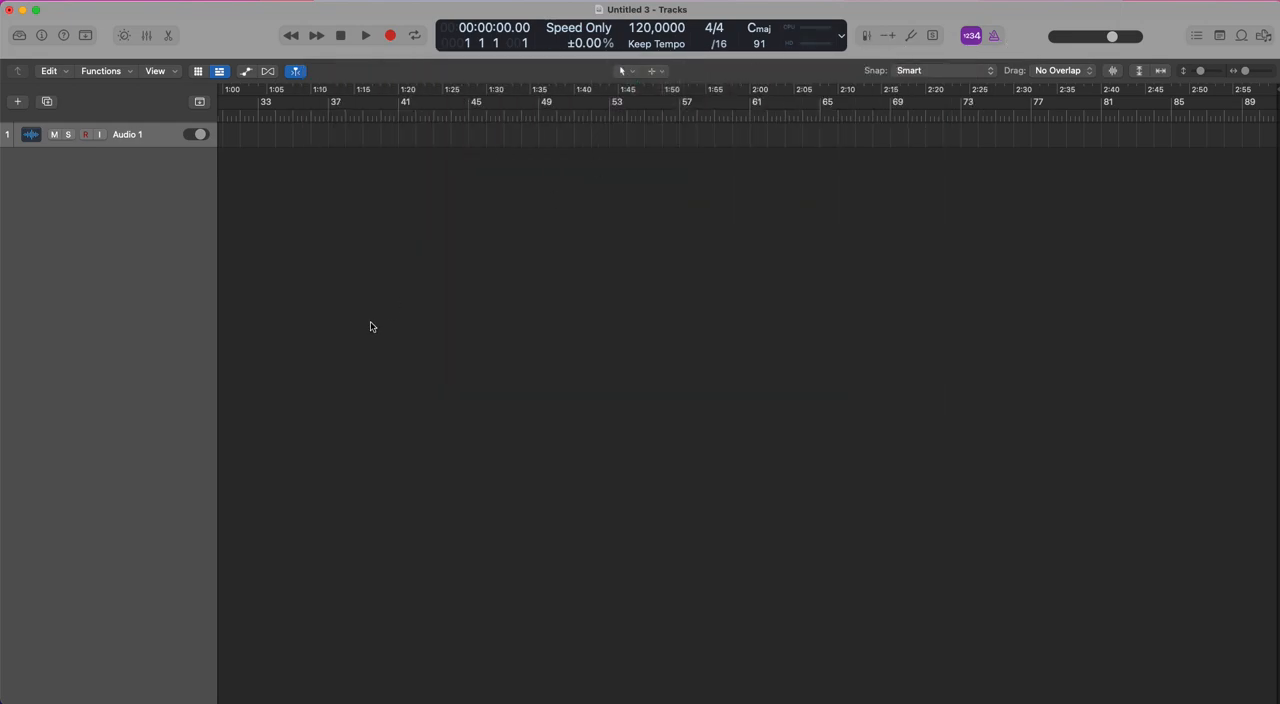
Show the inspector, and try switching Varispeed on and off from the control bar.
click(43, 37)
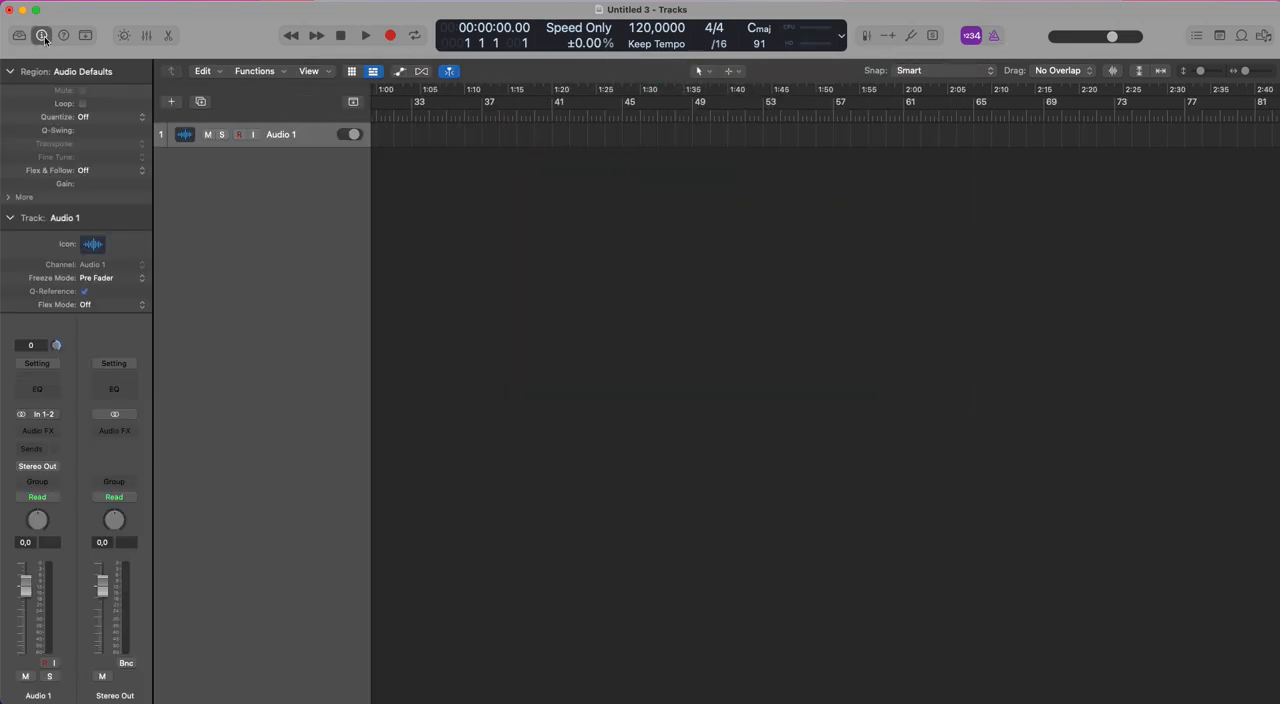
click(866, 37)
click(890, 37)
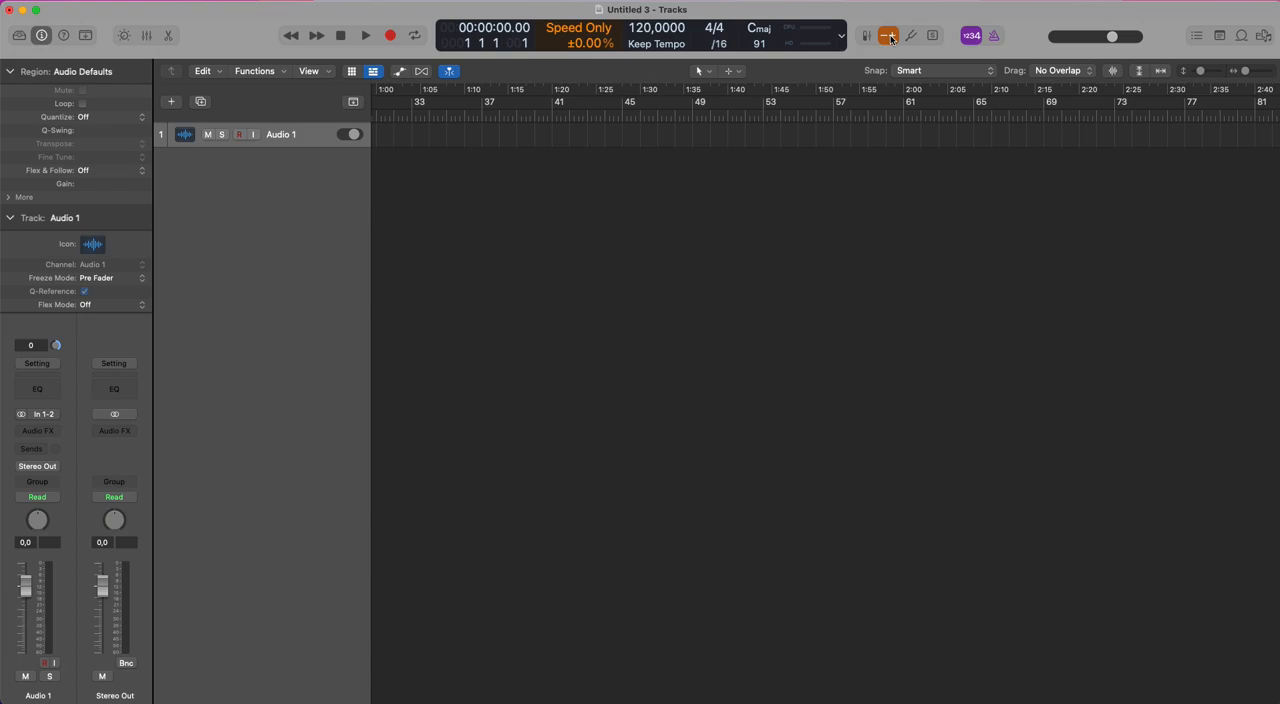
click(890, 37)
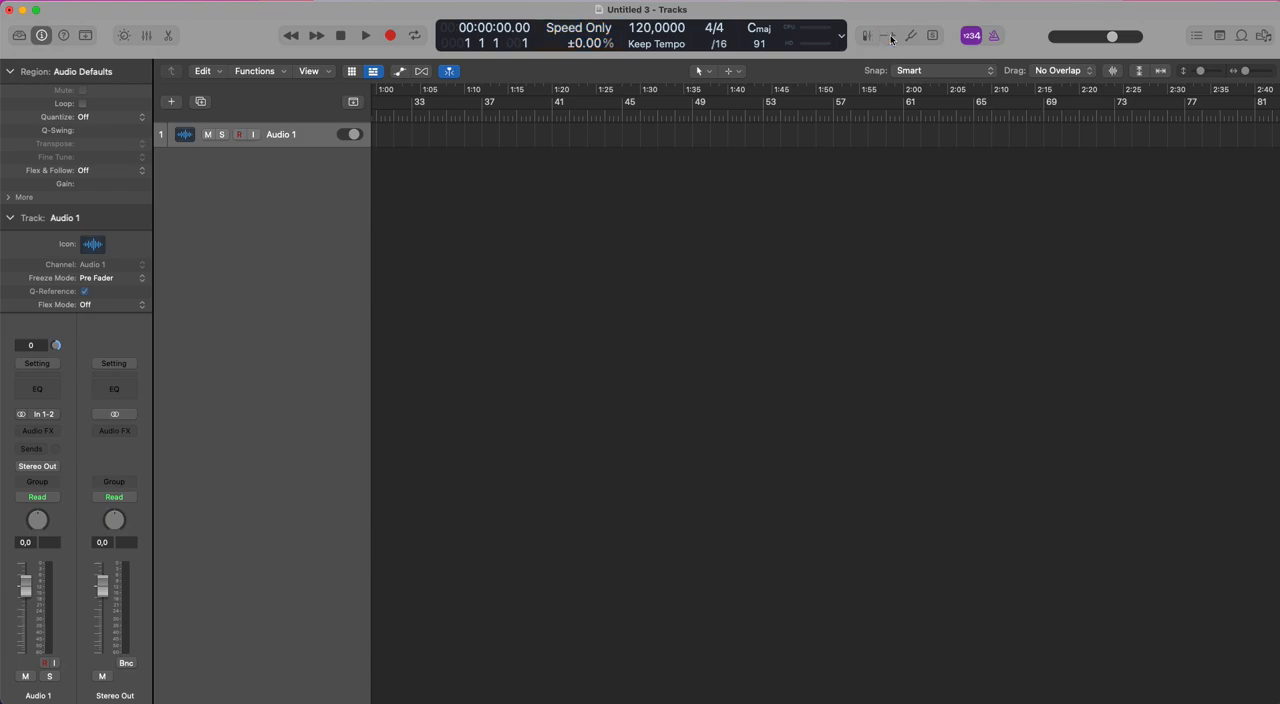
click(890, 37)
click(890, 37)
Add Capture Recording to the transport controls in the control bar customization, and close it.
right_click(252, 40)
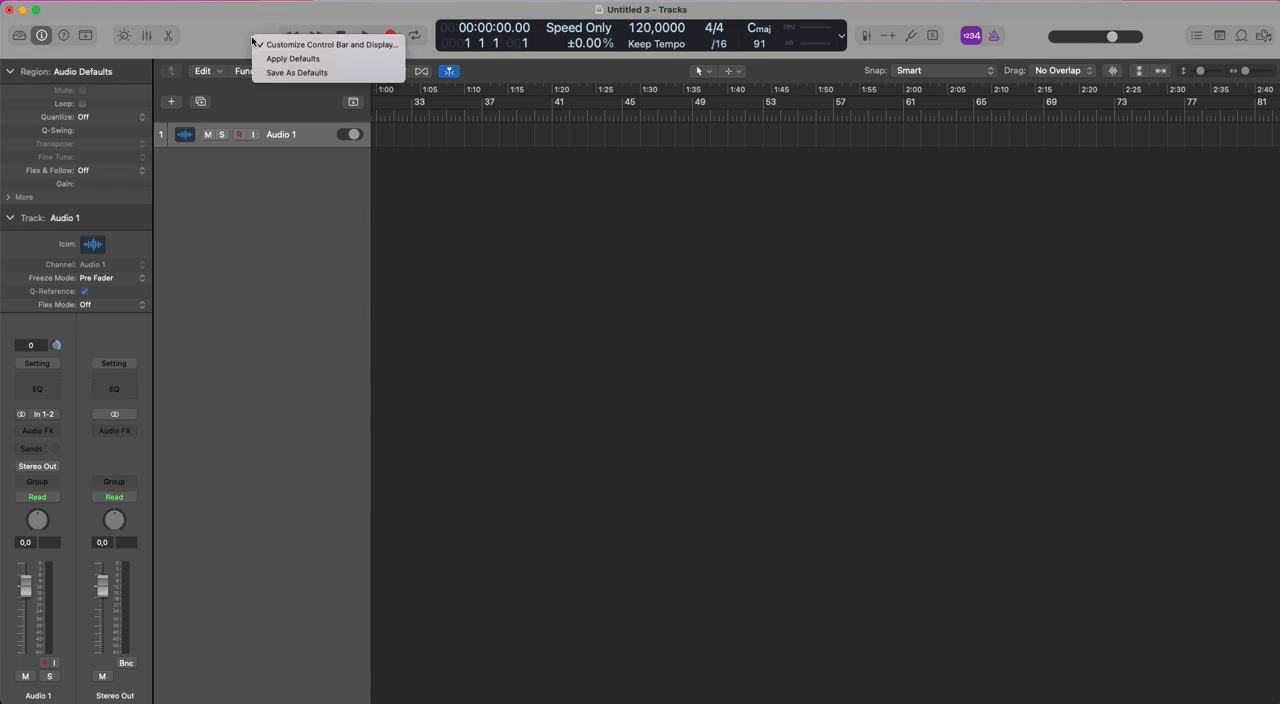
click(314, 44)
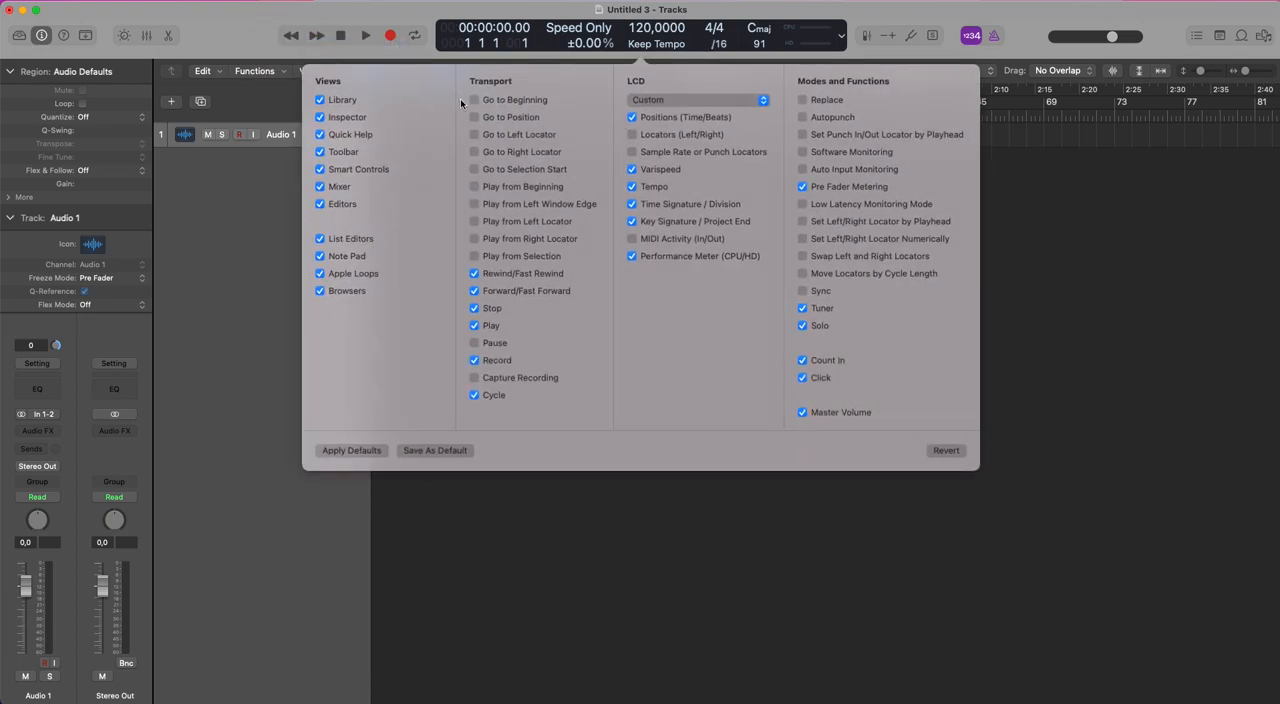
click(474, 377)
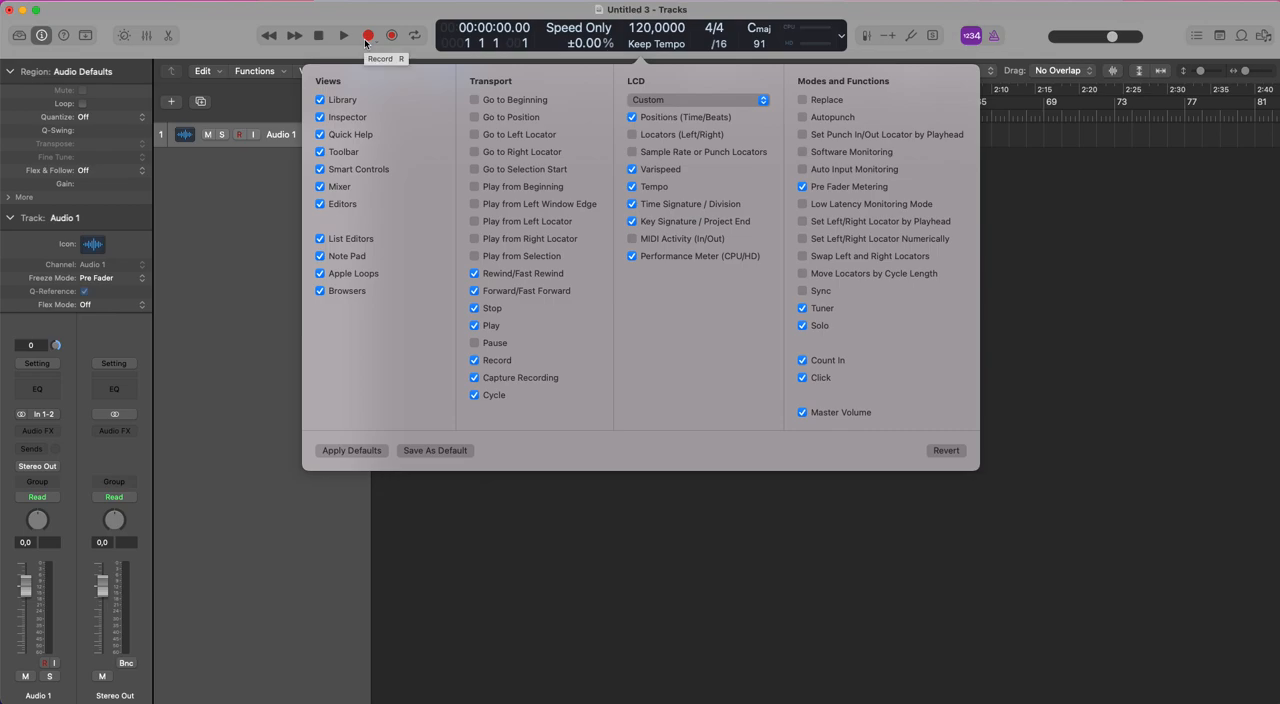
click(1069, 307)
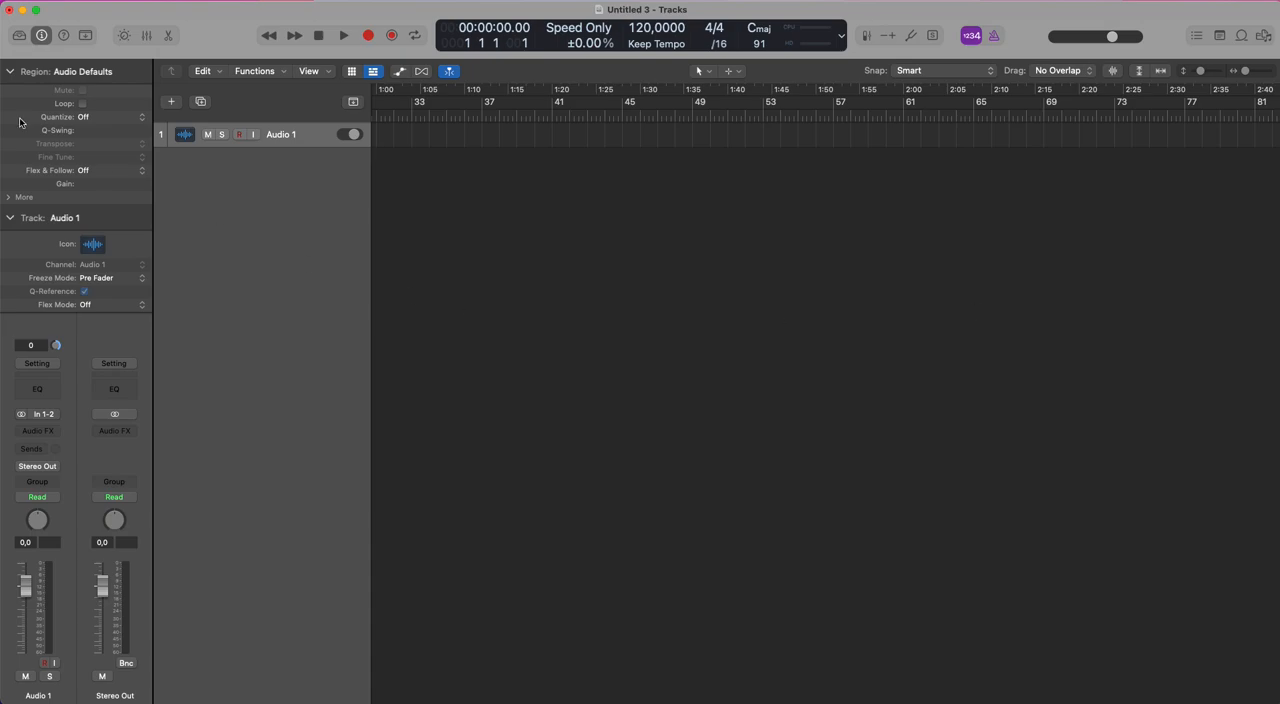
In the project's Smart Tempo settings, set imported files to On + Align Bars and enable Trim start of new regions for them.
click(91, 0)
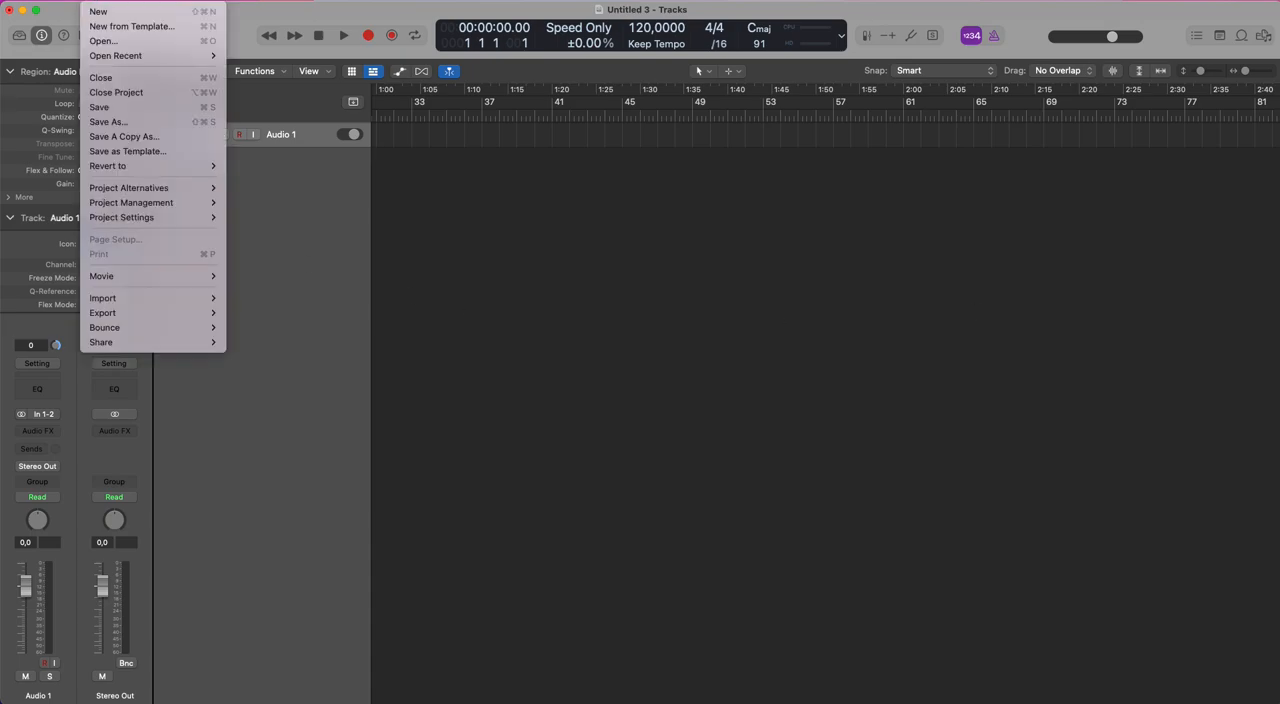
mouse_move(129, 220)
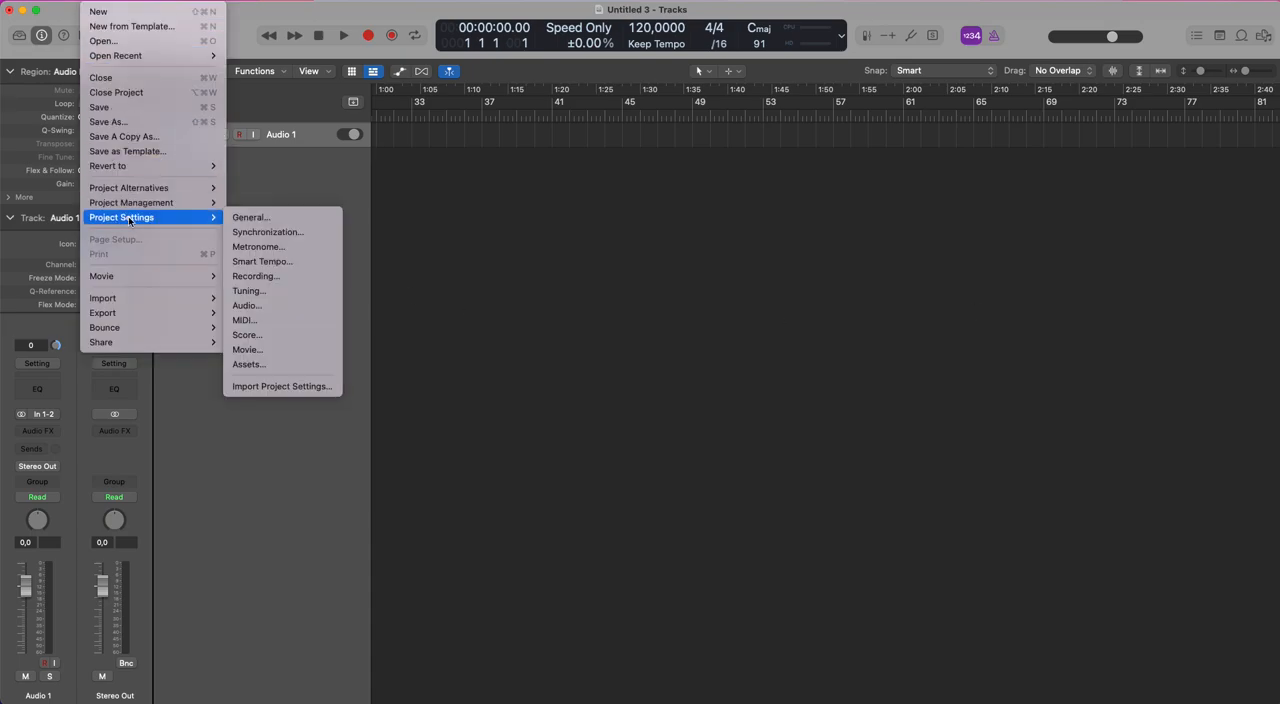
click(256, 262)
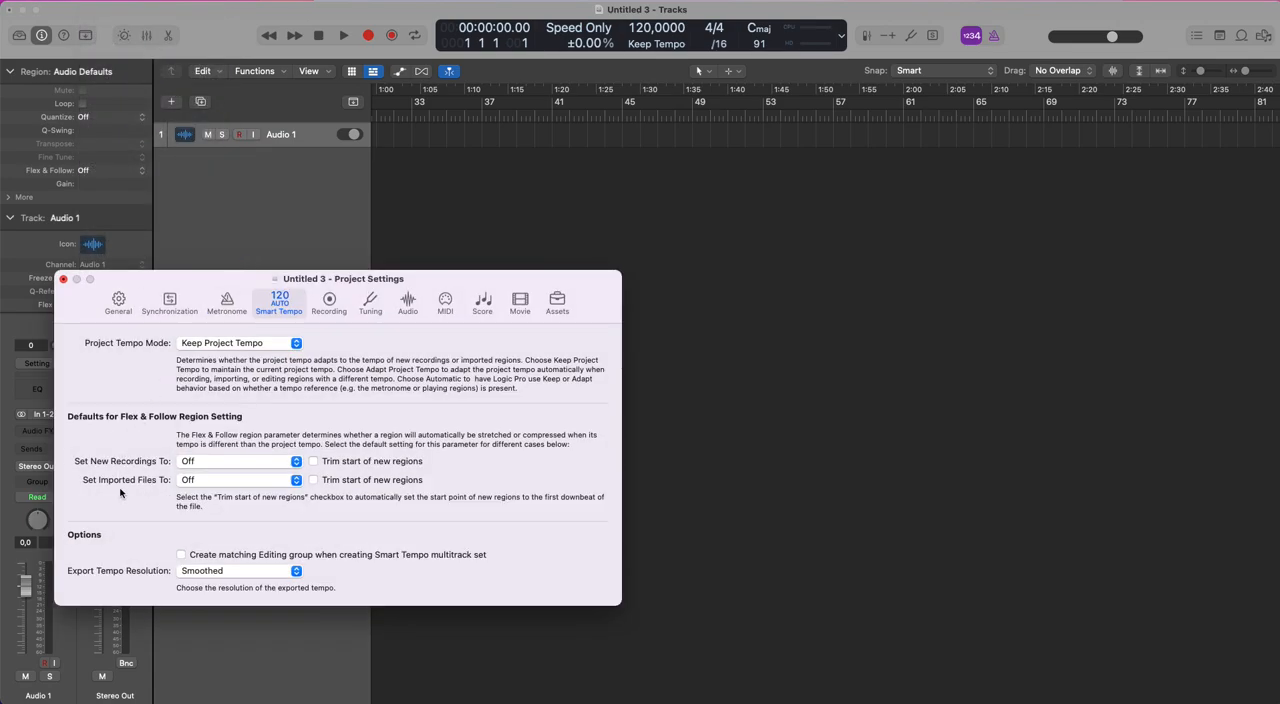
click(297, 483)
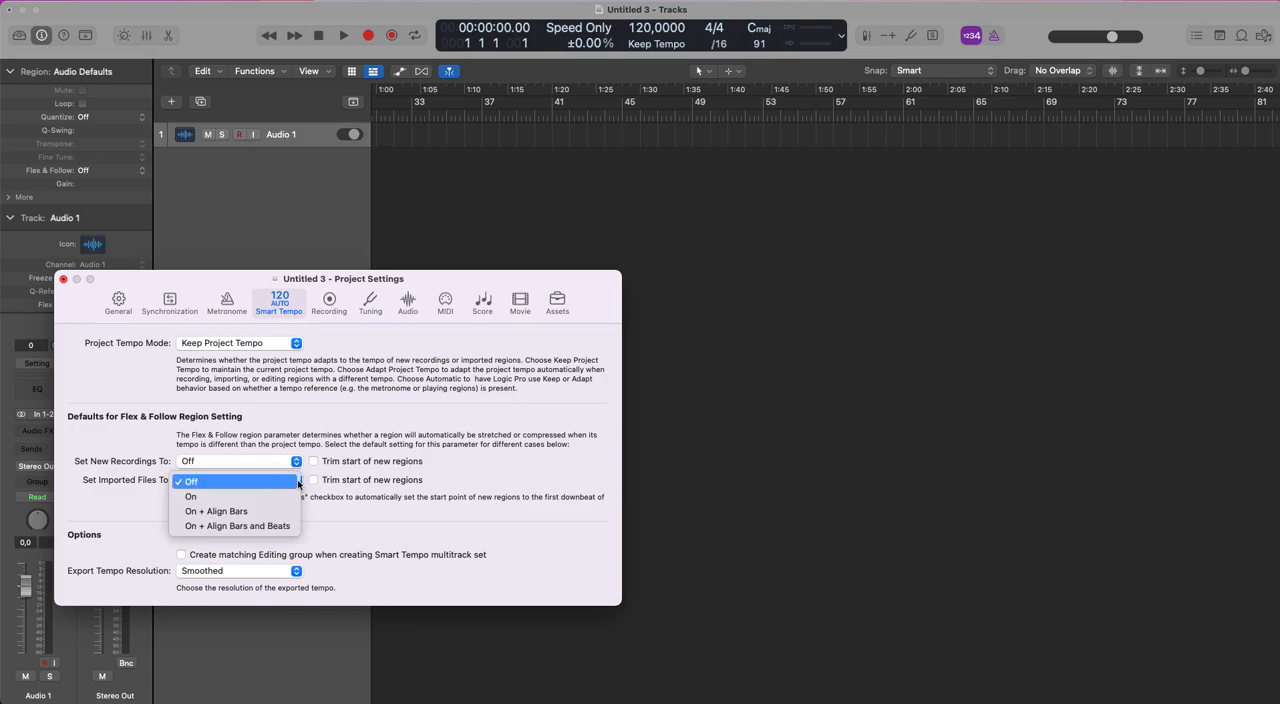
click(222, 512)
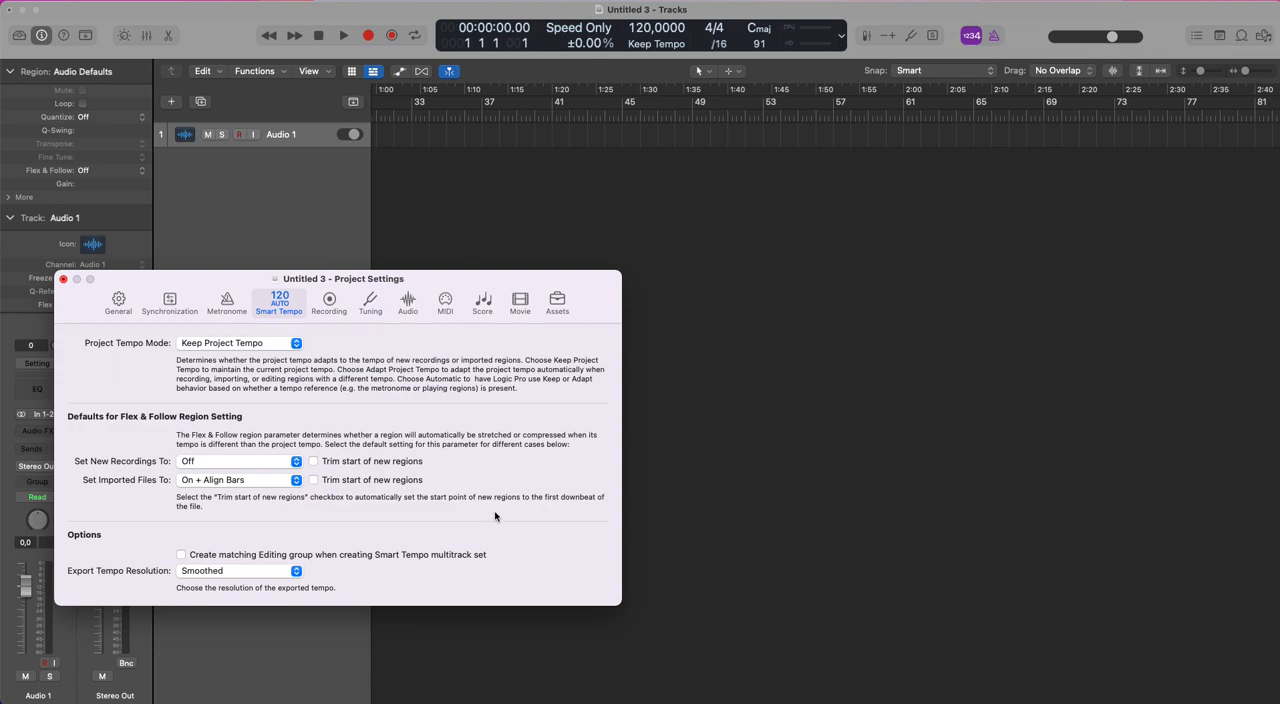
click(314, 480)
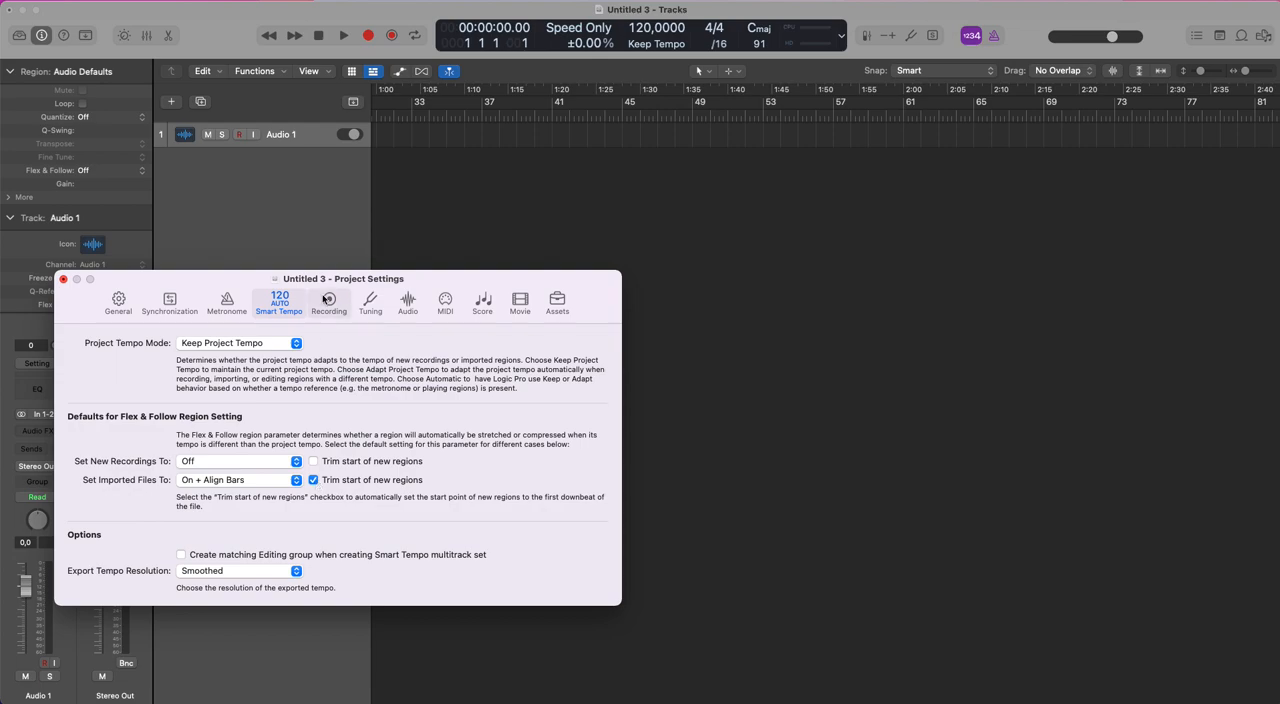
Enable Notes in the Chase options of the project's MIDI settings.
click(445, 302)
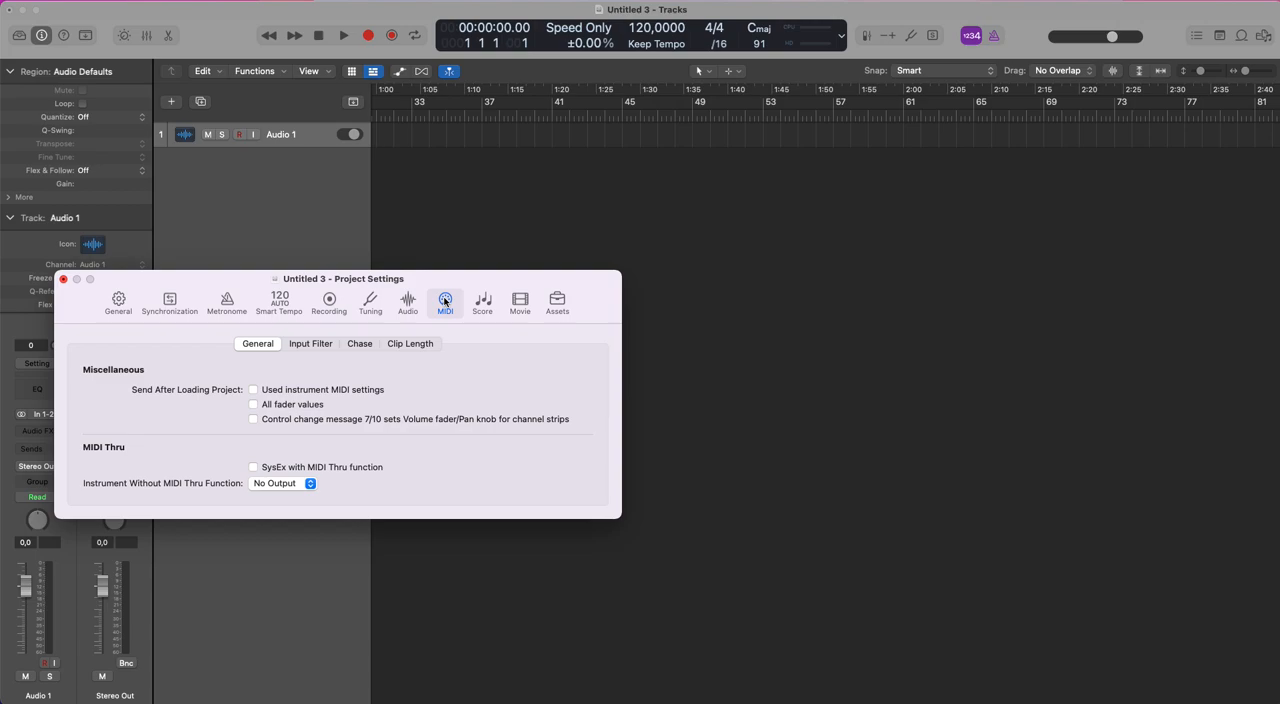
click(360, 344)
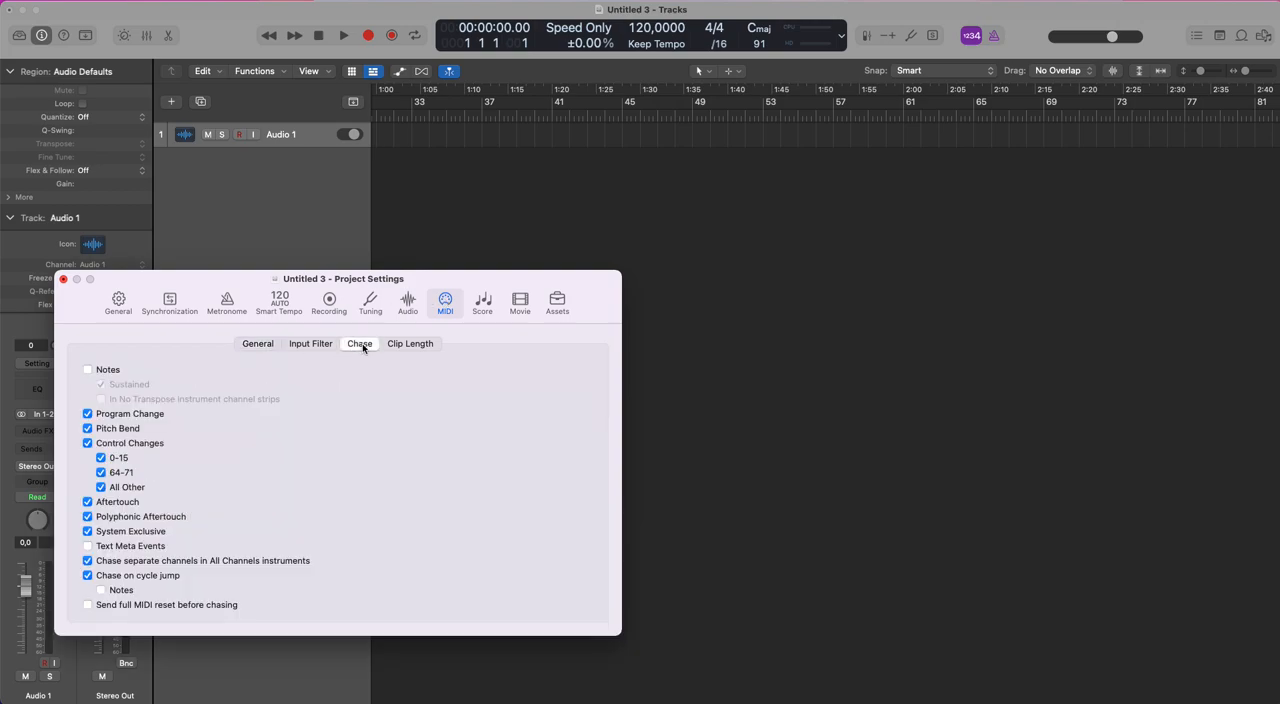
click(88, 370)
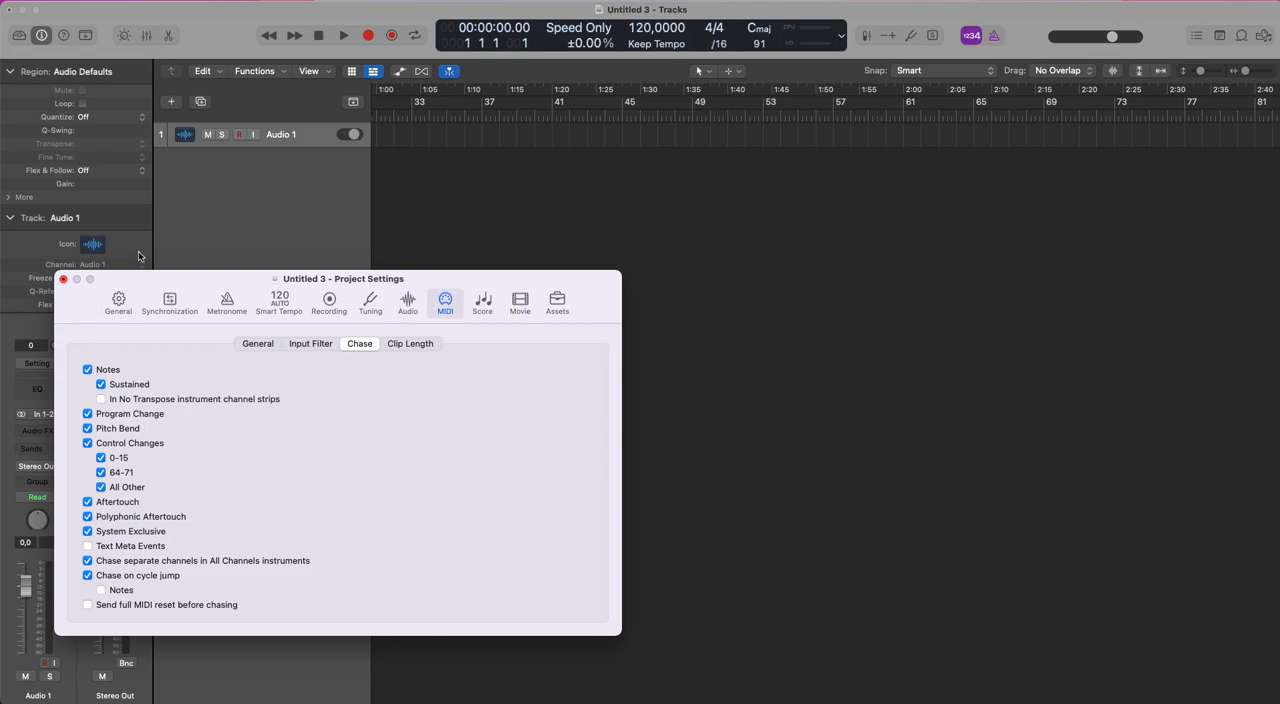
Keep Automatically colorize takes enabled in the project's recording settings, and close Project Settings.
click(336, 307)
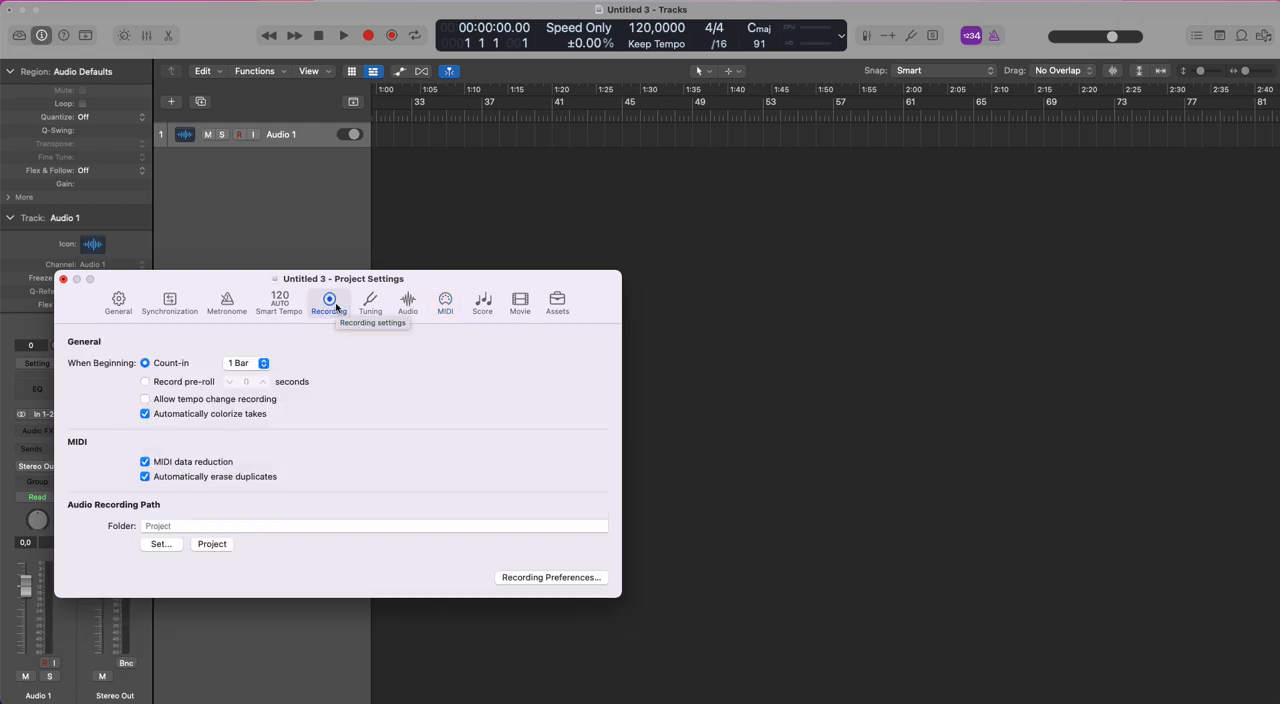
click(150, 416)
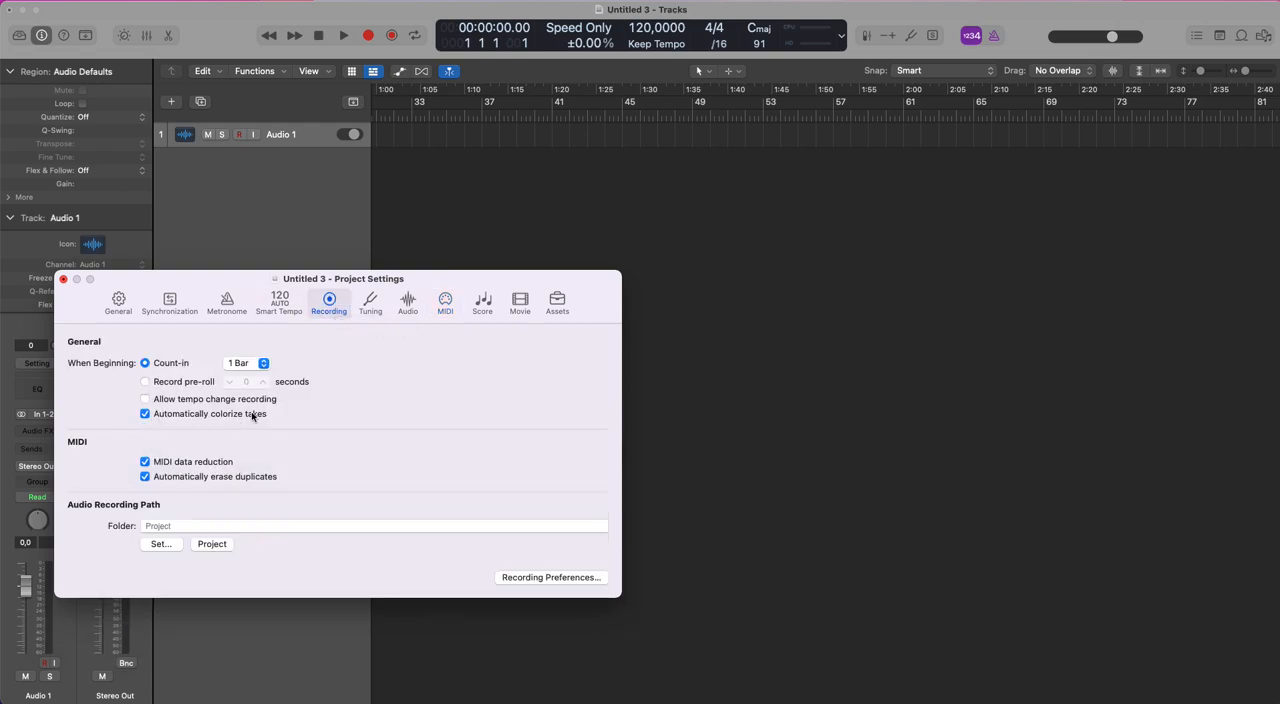
click(146, 414)
click(63, 281)
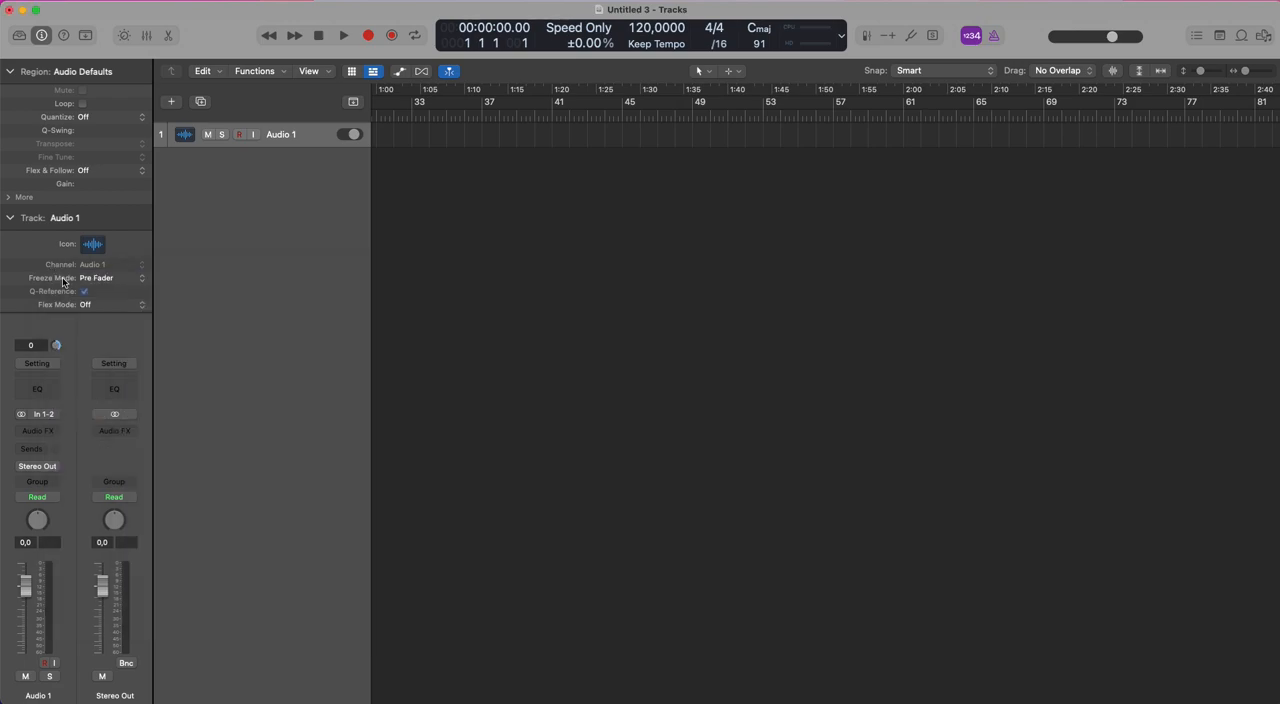
Turn on Cycle mode at the project start and set the cycle range from bar 1 to bar 3.
scroll(358, 262, left, 10)
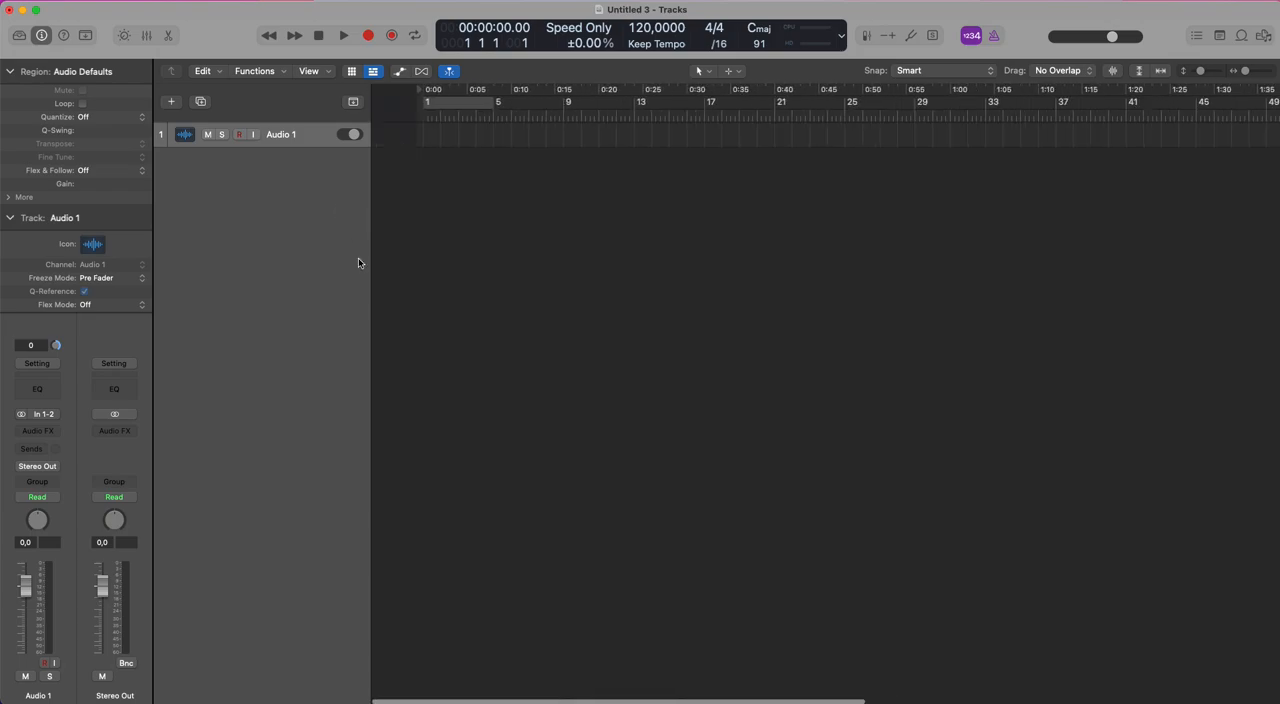
click(434, 105)
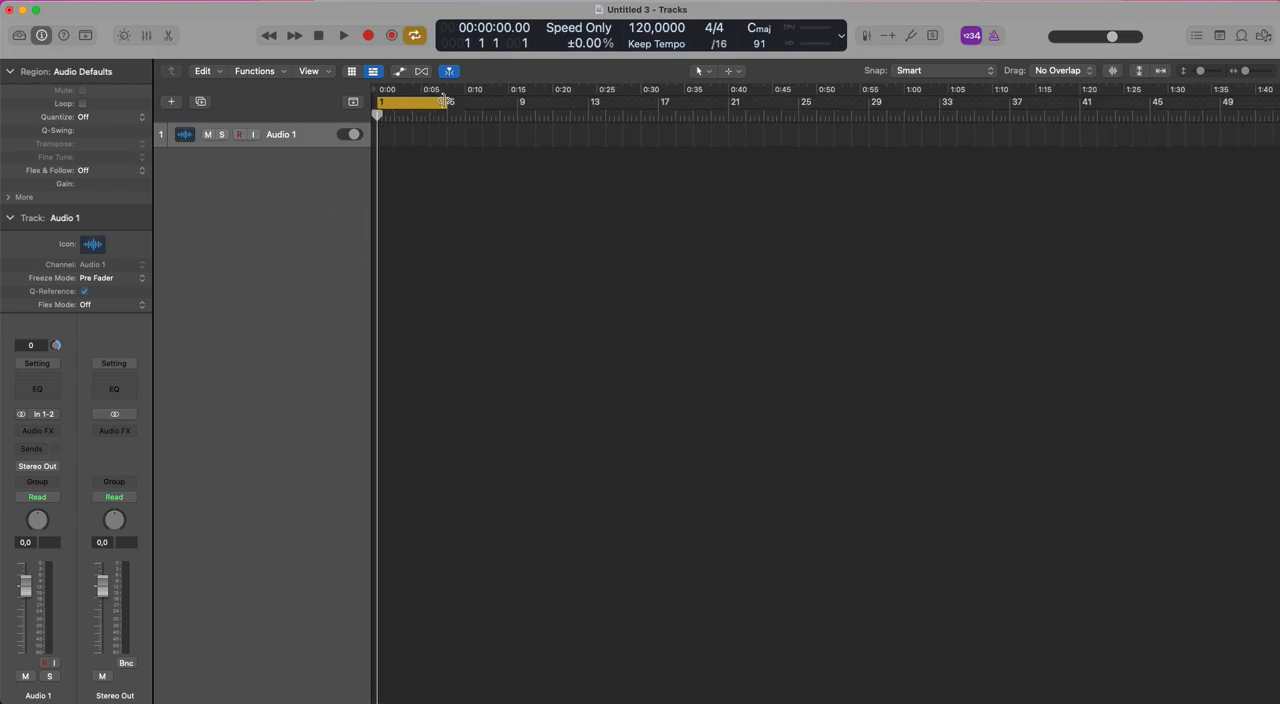
drag(508, 136, 365, 202)
drag(791, 101, 587, 111)
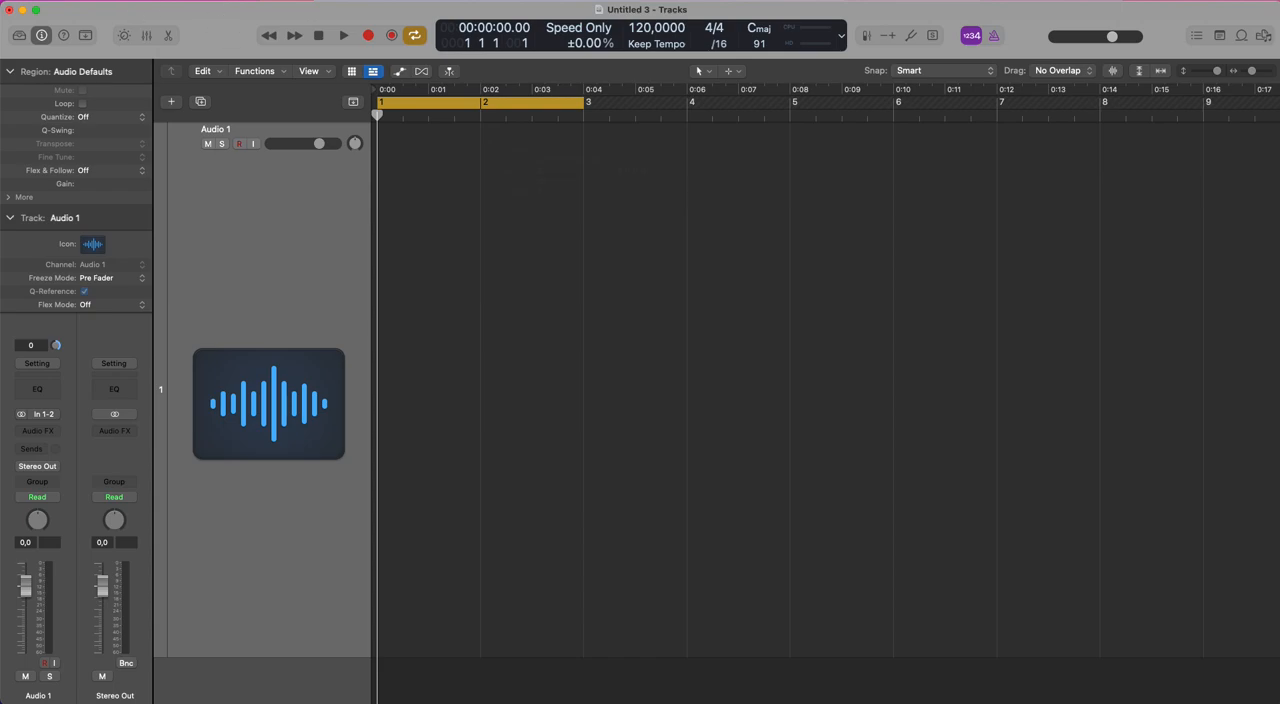
Review the Overlapping Track Recordings options in the Recording preferences, and close the preferences.
click(50, 1)
mouse_move(92, 35)
click(243, 62)
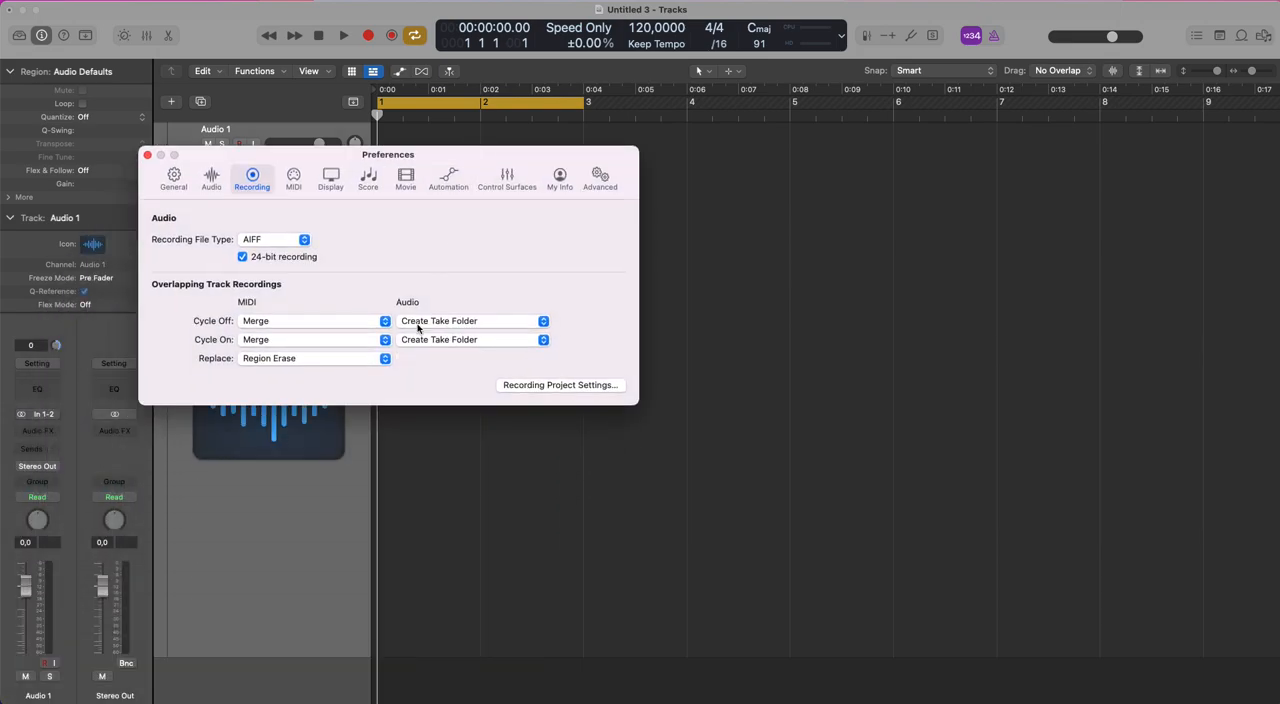
click(148, 156)
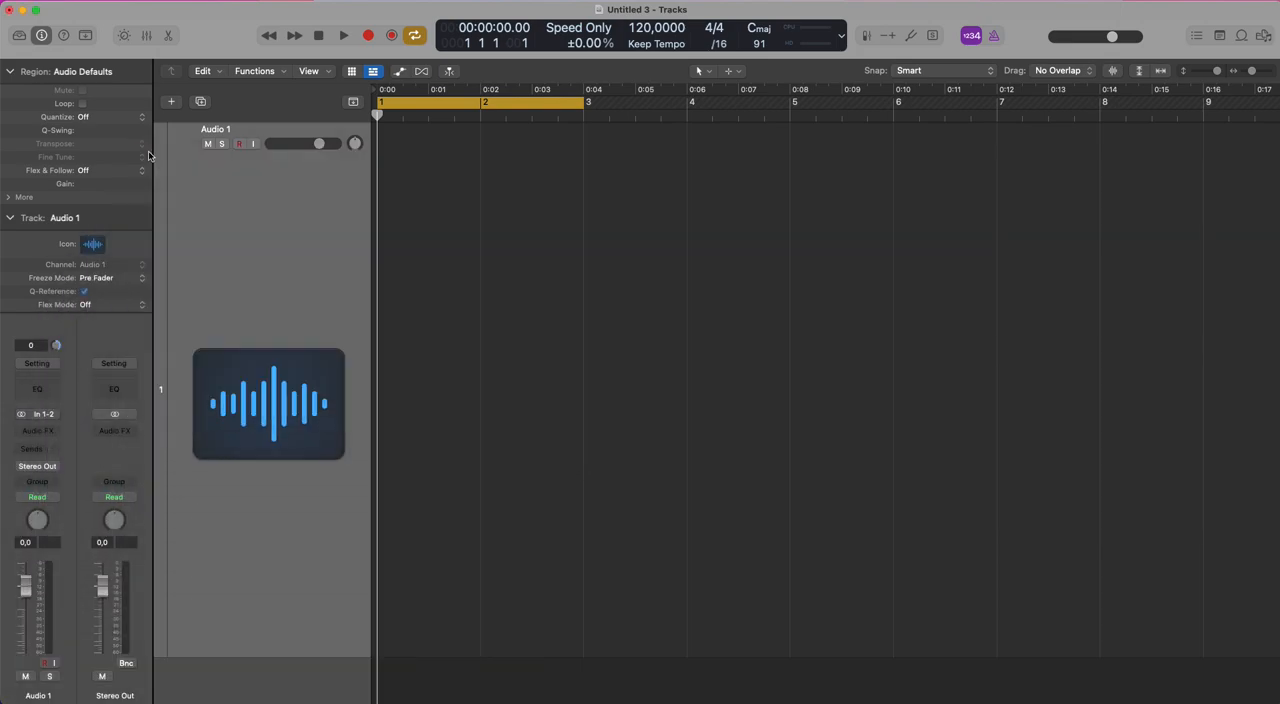
Set the Audio 1 channel's output to No Output and record three takes on it in the cycle range.
click(45, 467)
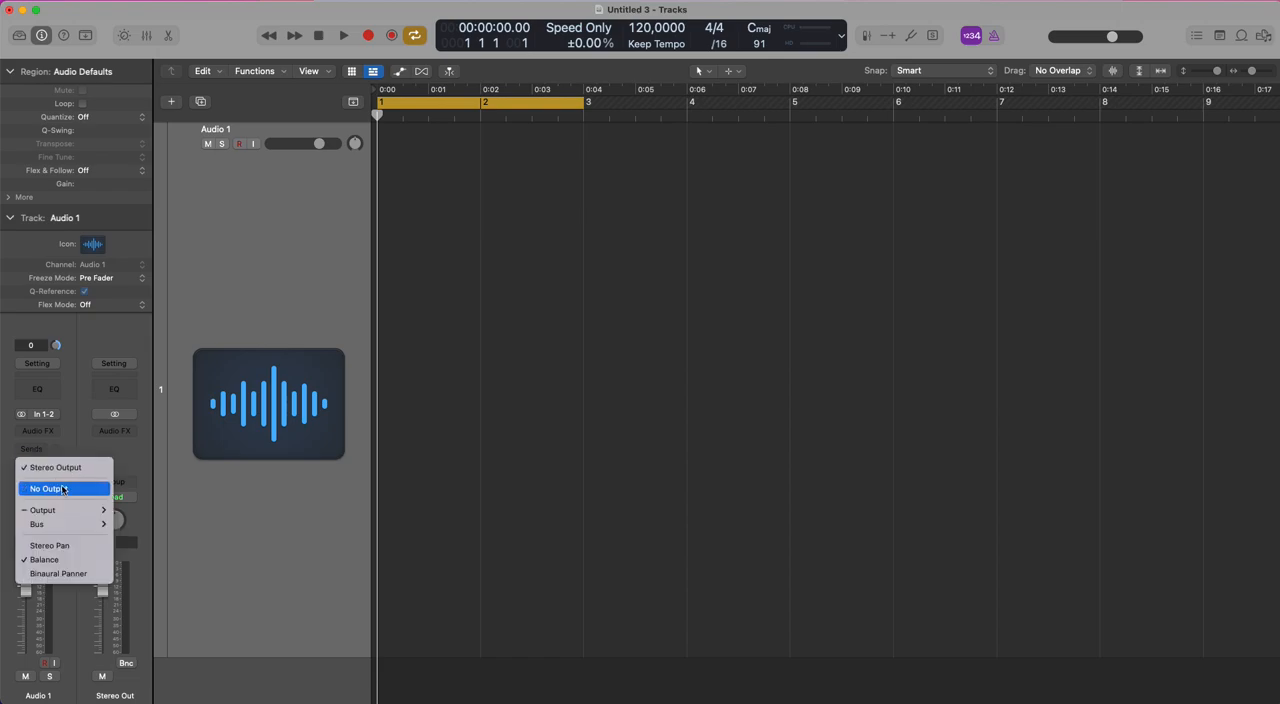
click(49, 488)
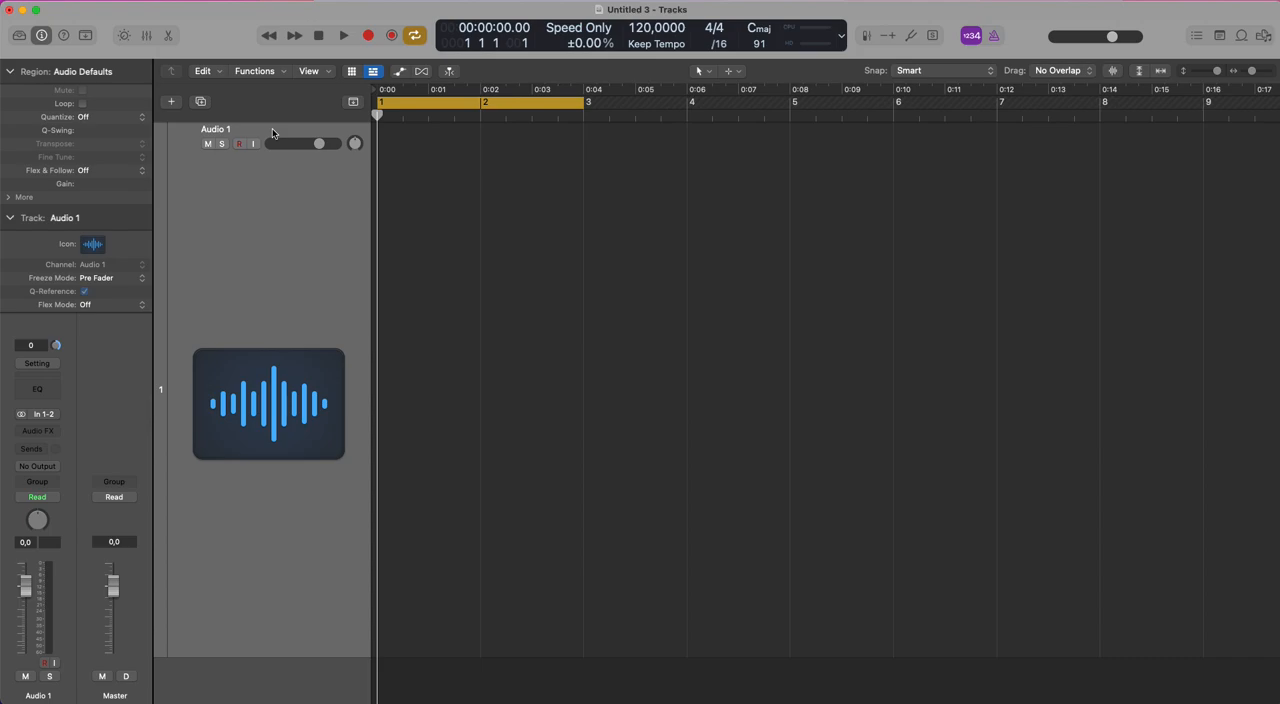
key(r)
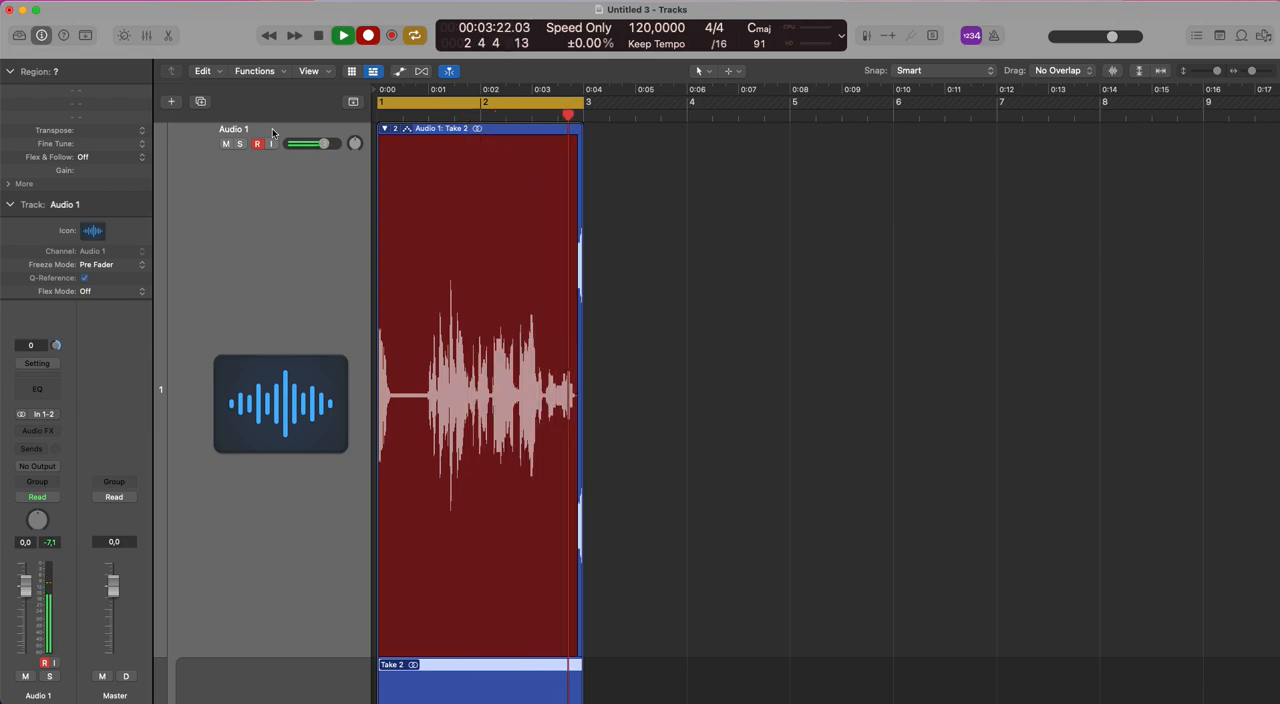
key(space)
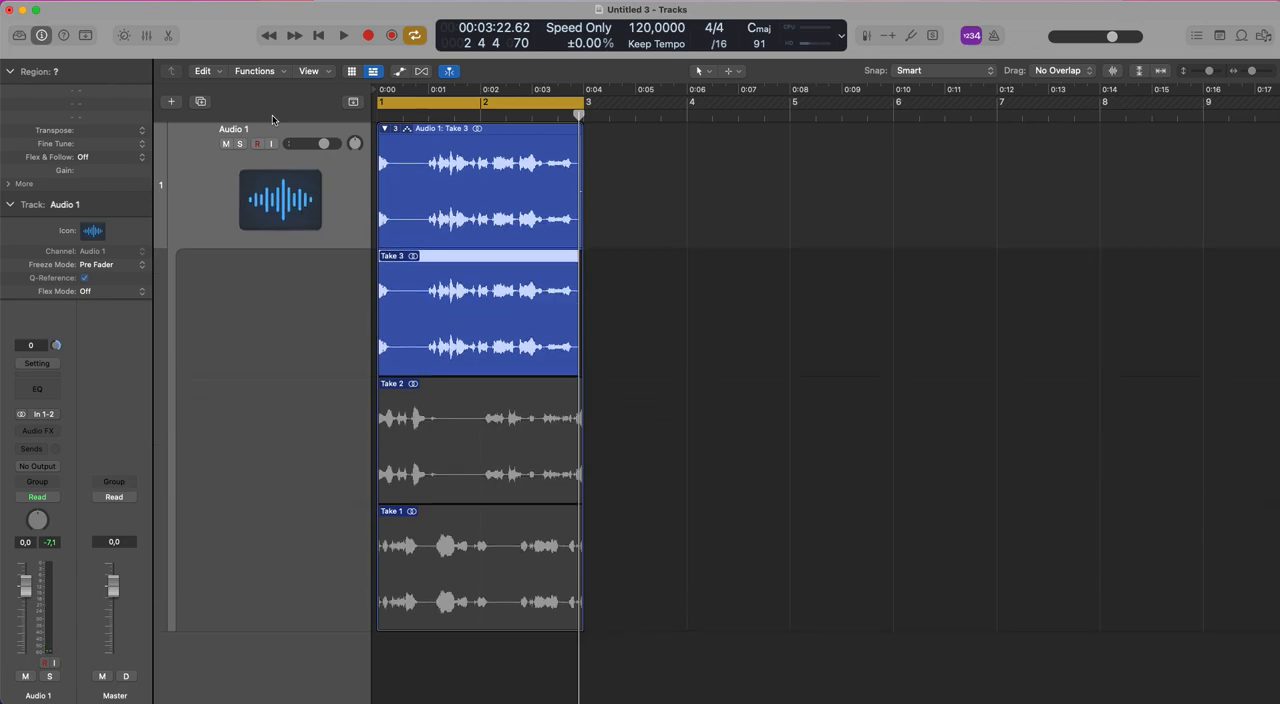
Comp a middle section of Take 2 and the ending of Take 1, and delete the take folder with its audio files.
drag(440, 444, 512, 449)
drag(515, 577, 608, 575)
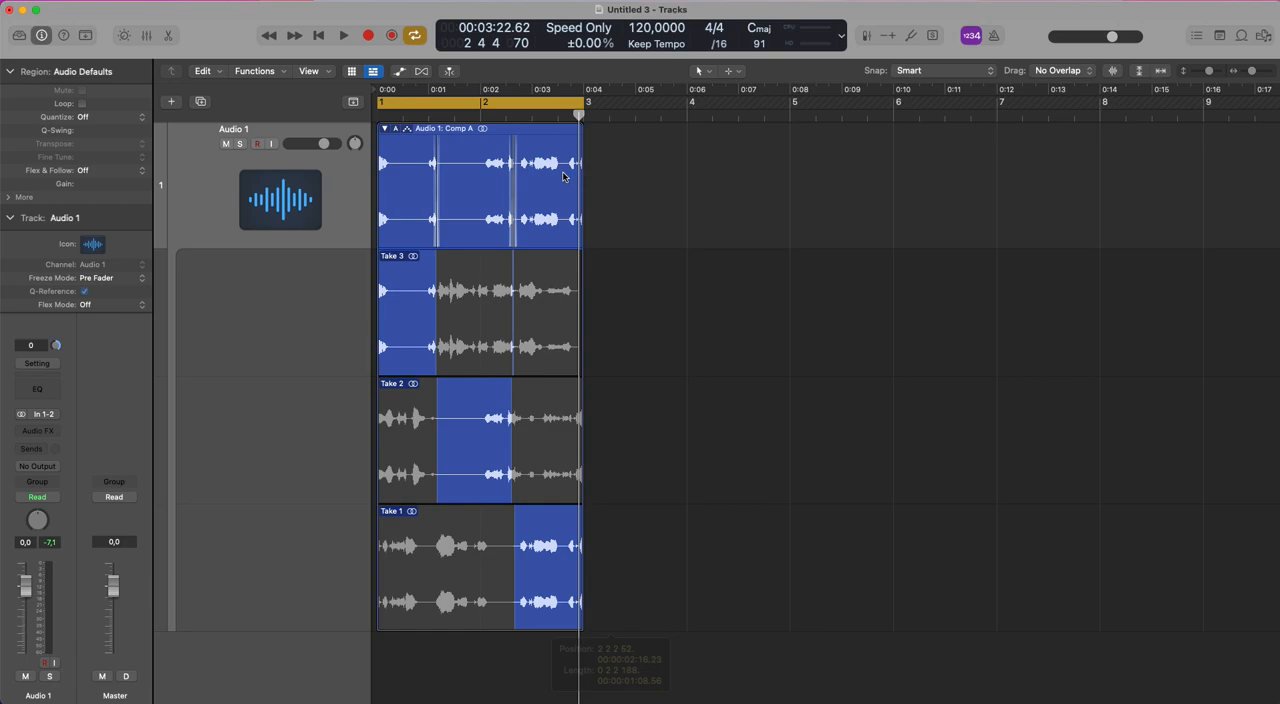
click(305, 183)
key(BackSpace)
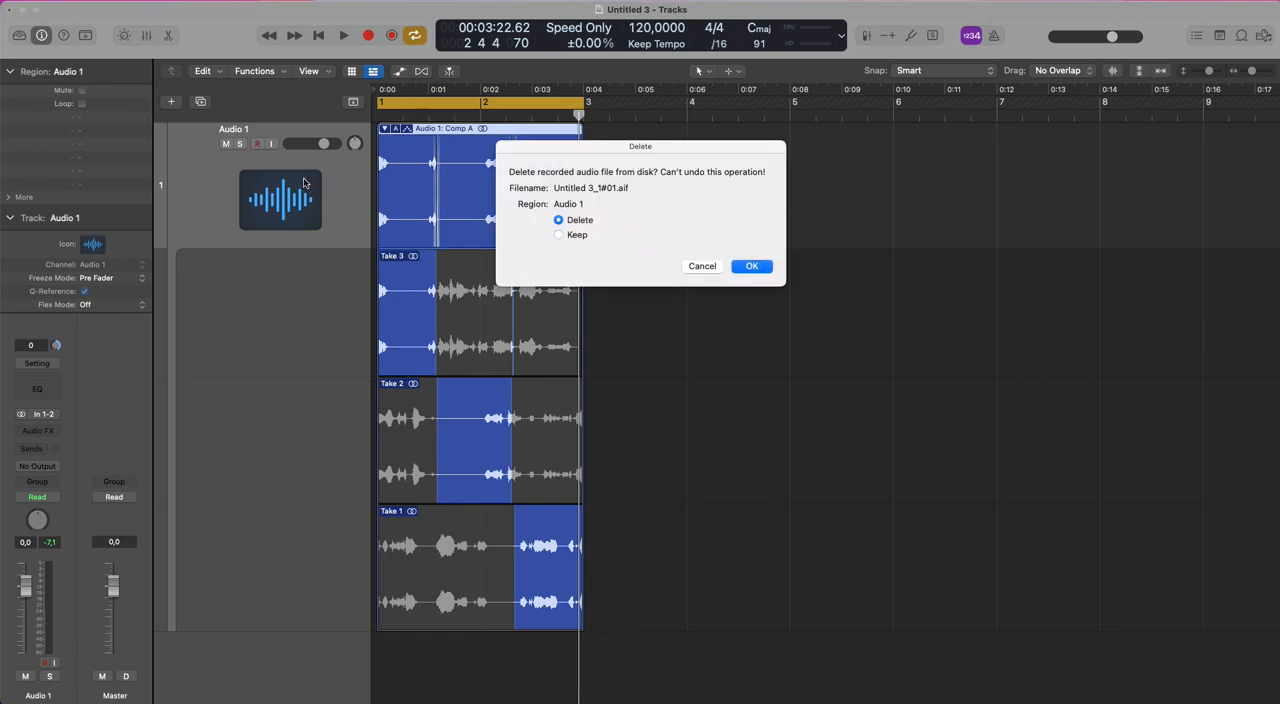
key(Return)
Enable Automatically colorize takes in the project's Recording settings, and close Project Settings.
click(95, 2)
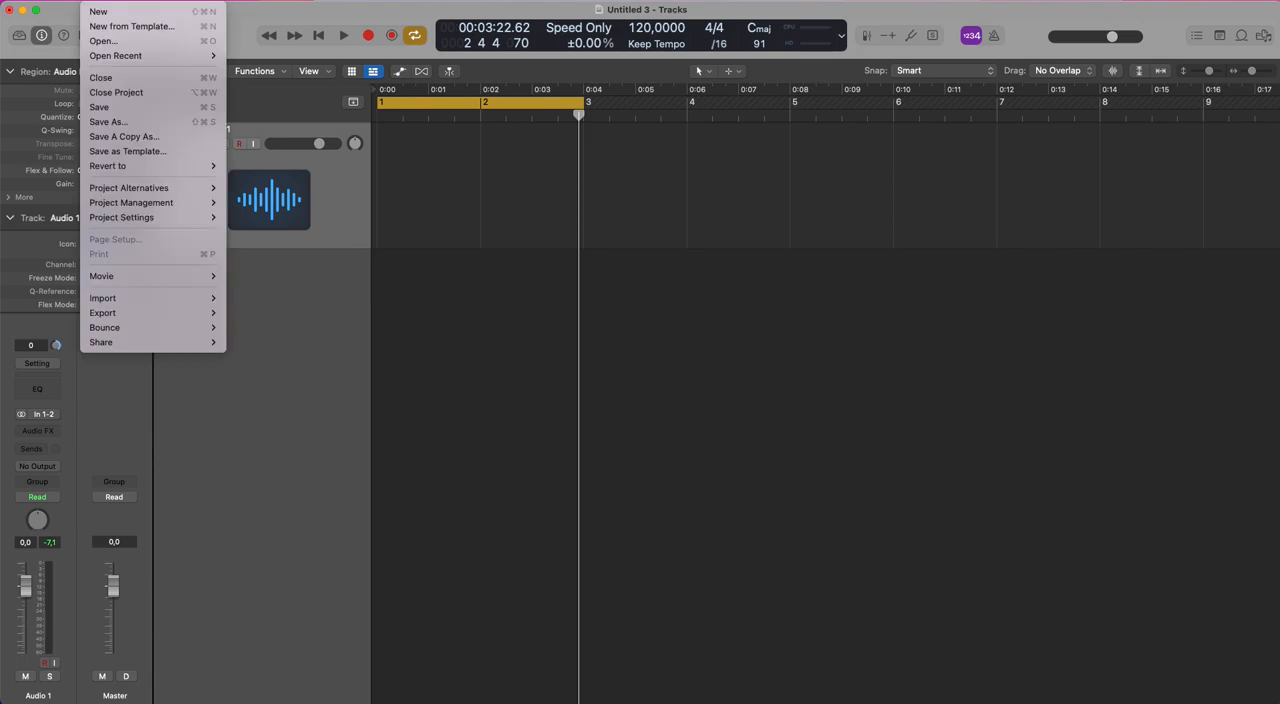
mouse_move(138, 220)
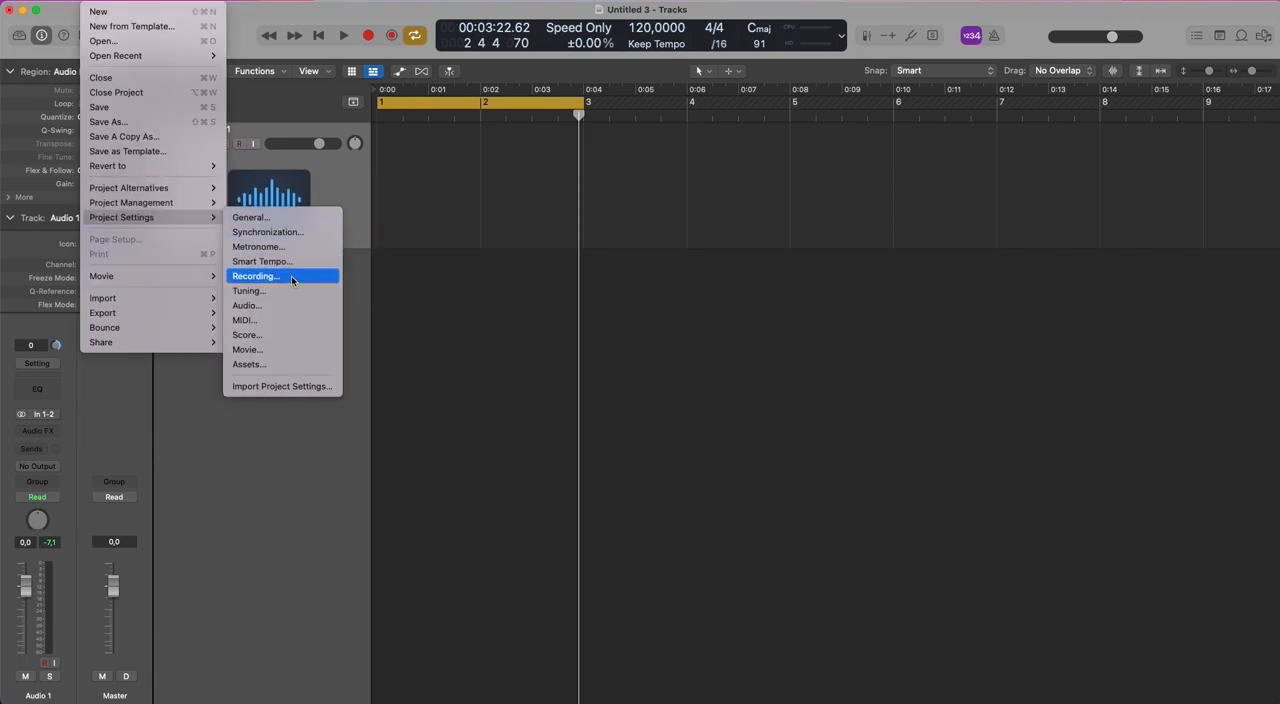
click(255, 276)
click(145, 413)
click(62, 279)
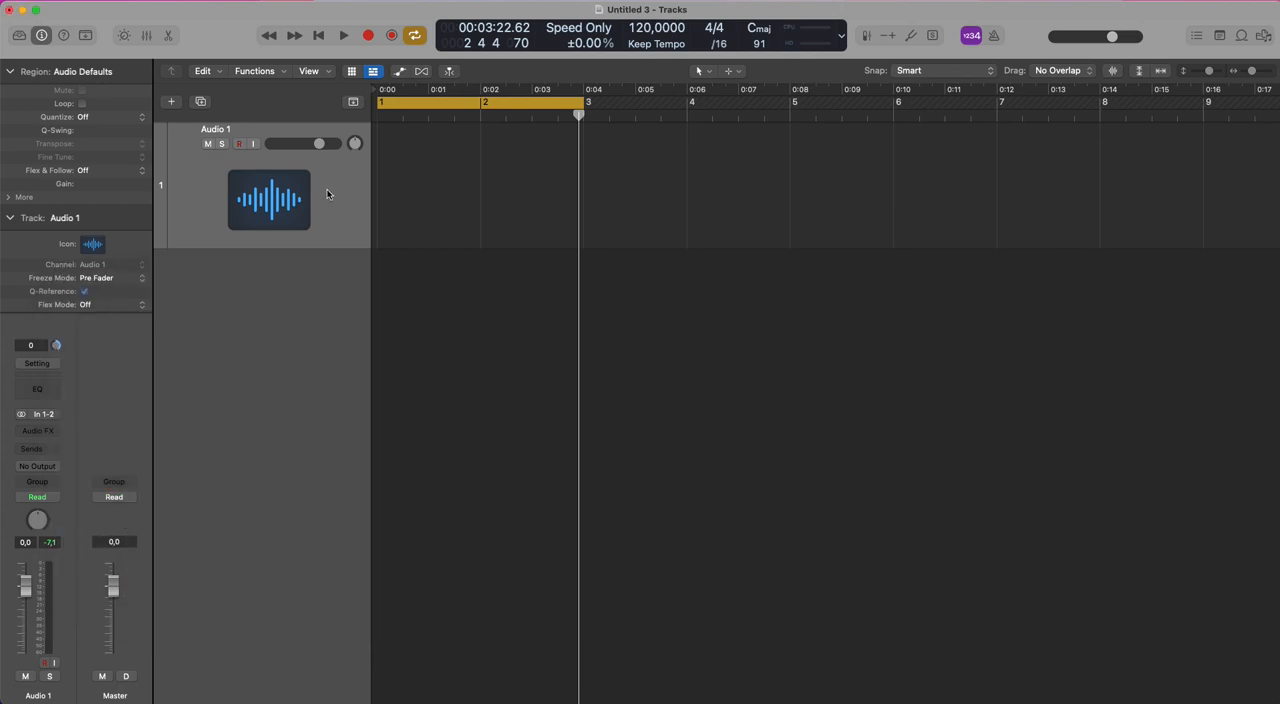
Record three takes on Audio 1 in the cycle range and comp the middle from Take 2 and the ending from Take 1.
key(r)
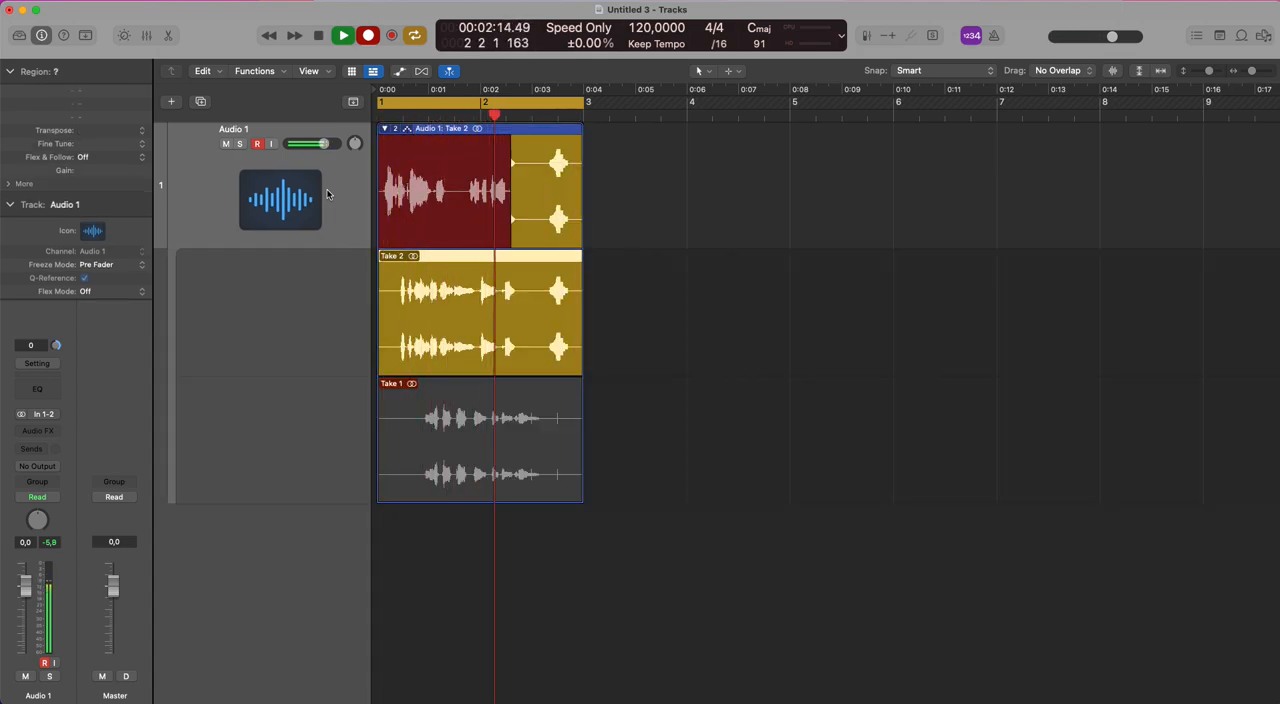
key(space)
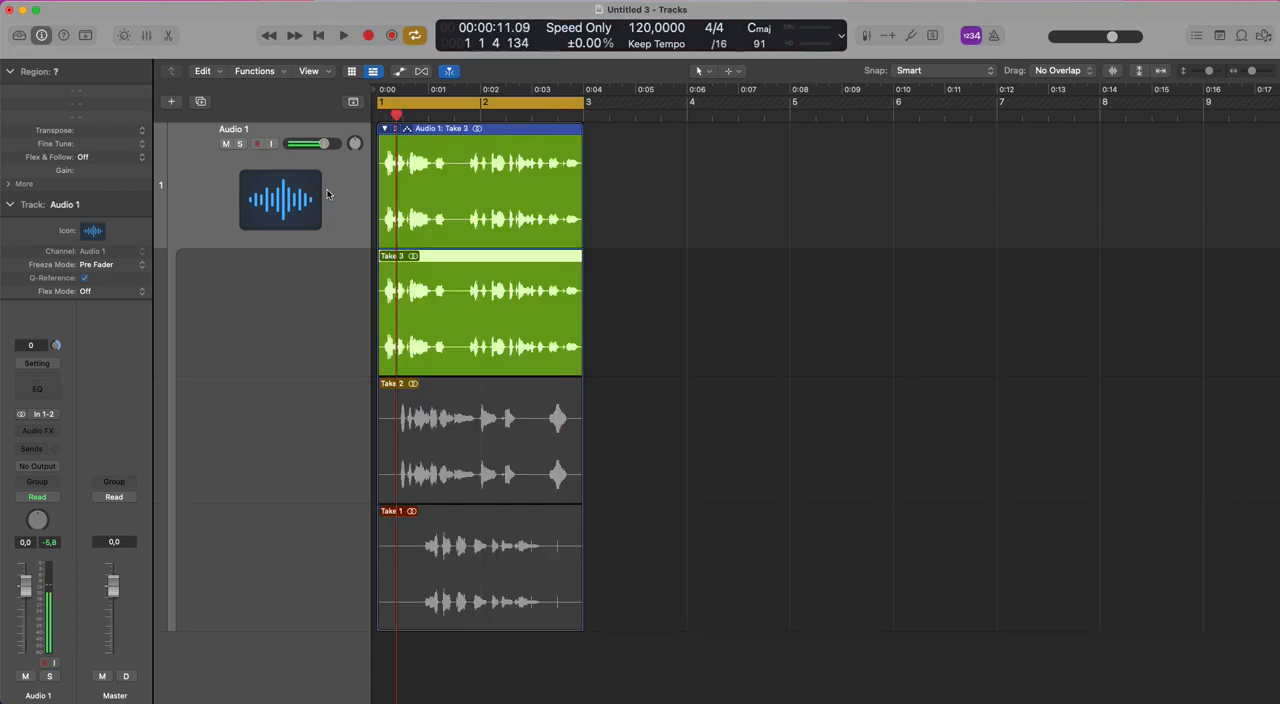
drag(441, 440, 494, 440)
drag(507, 548, 607, 555)
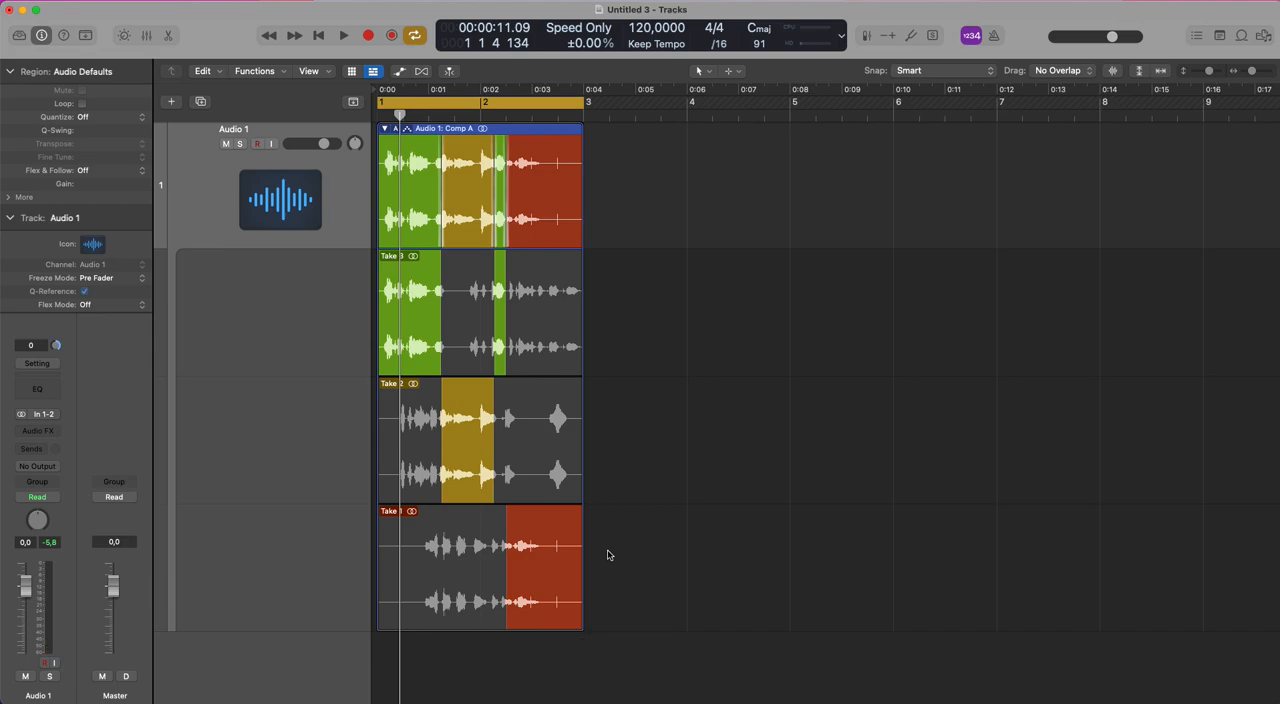
Delete the colorized take folder with its audio files, and turn off Cycle mode.
click(318, 202)
key(Delete)
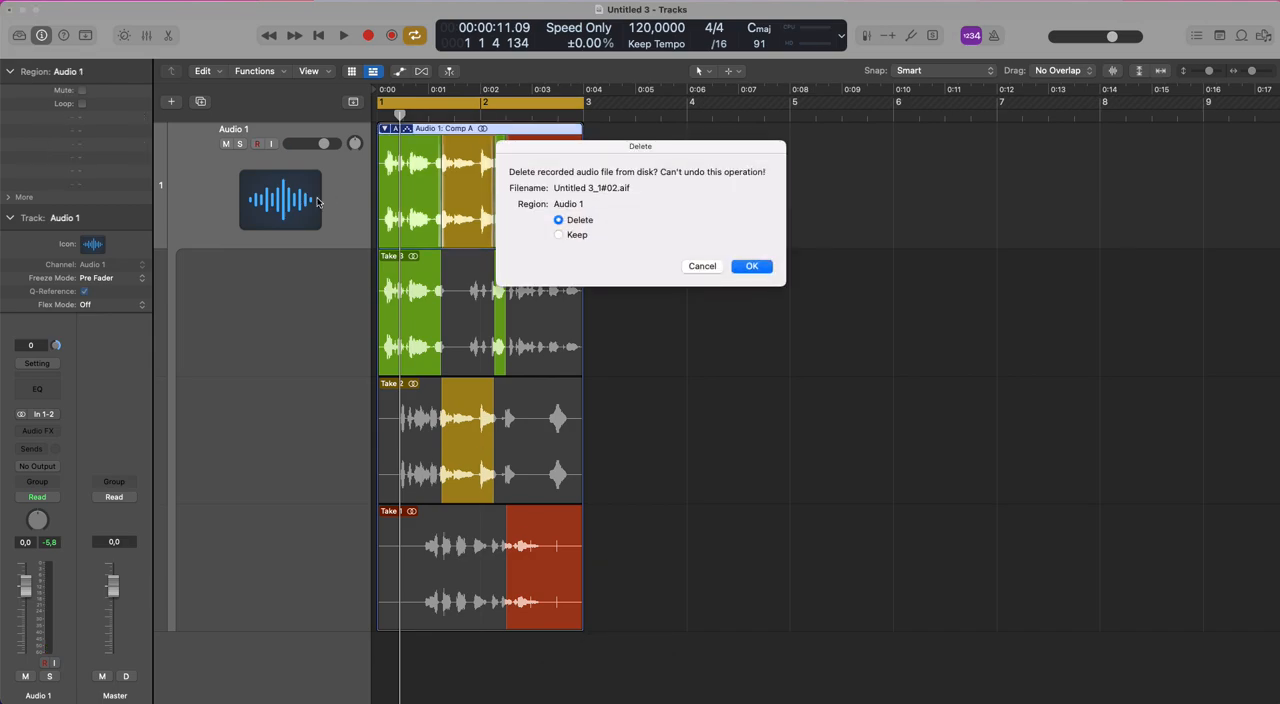
key(Return)
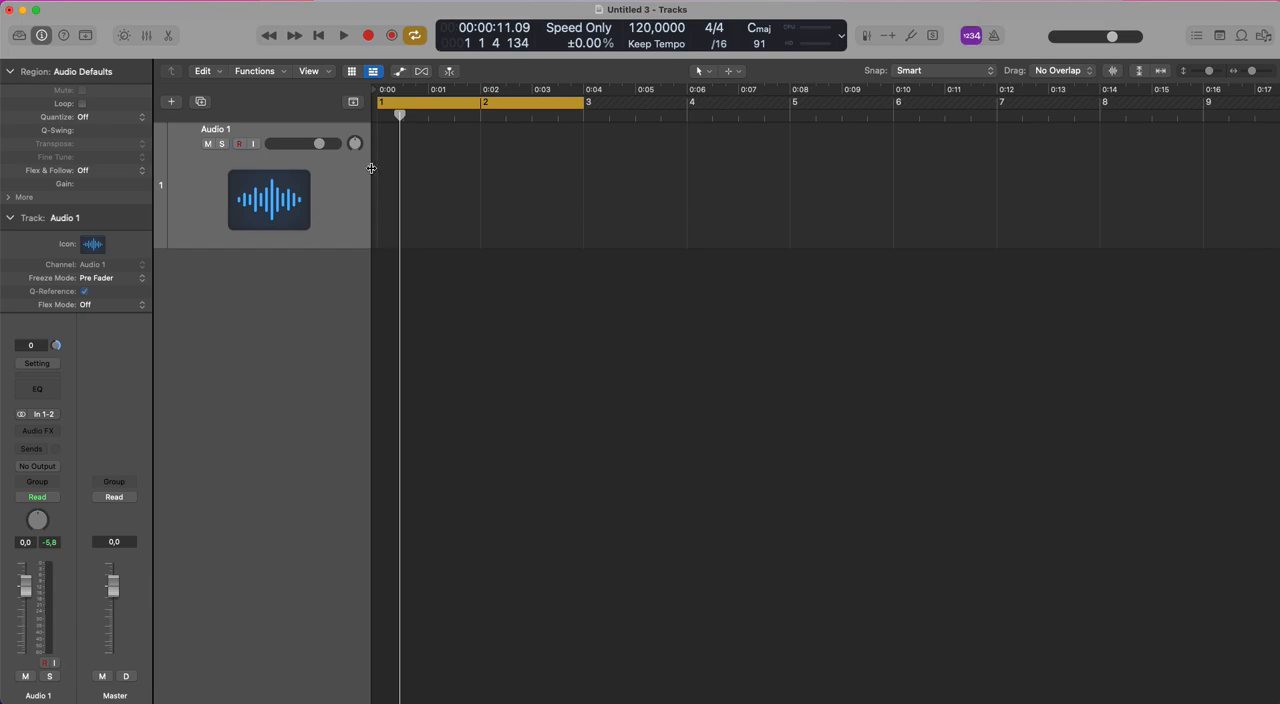
click(557, 106)
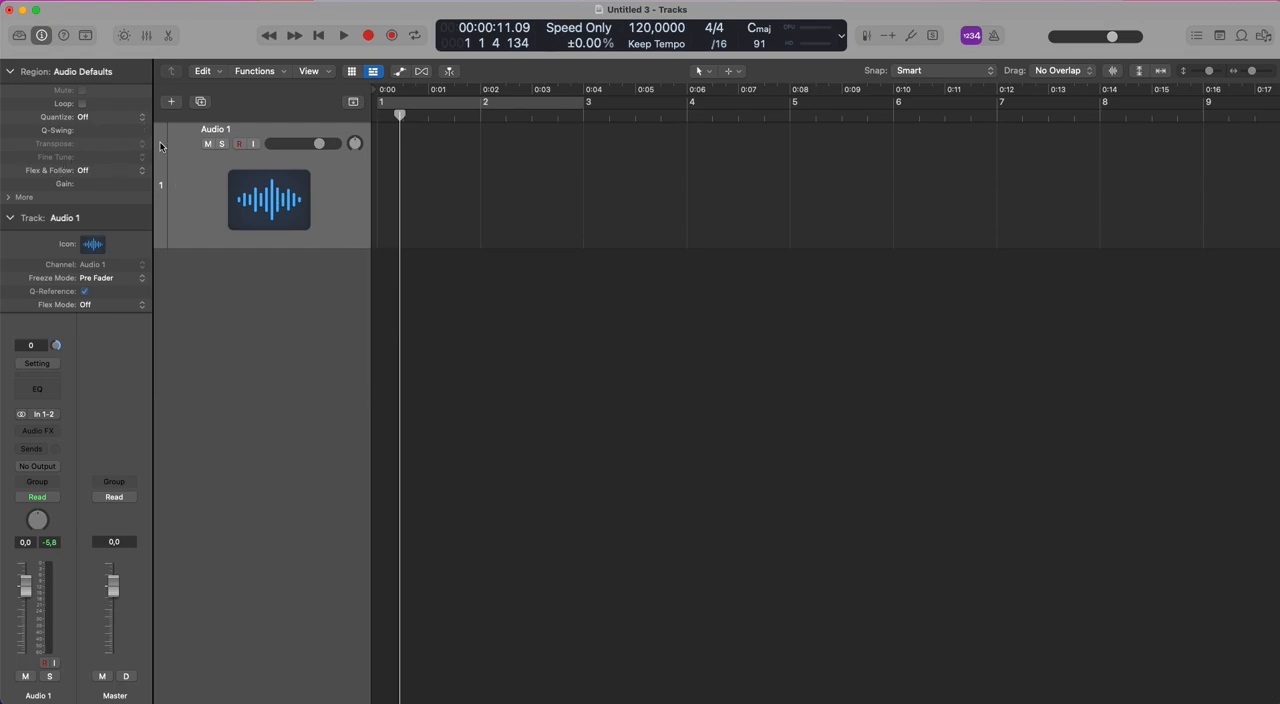
Show Track Color Bars in the track header, and view the channel strip colors in the Mixer.
right_click(339, 234)
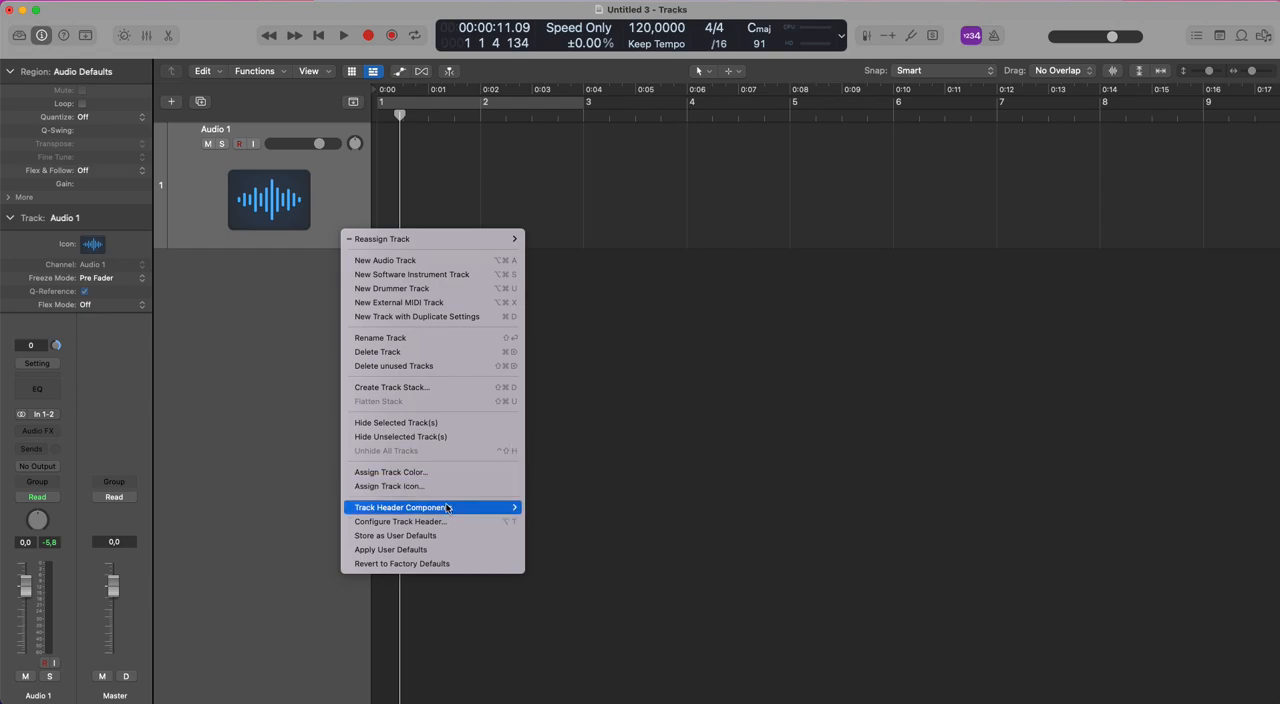
mouse_move(446, 508)
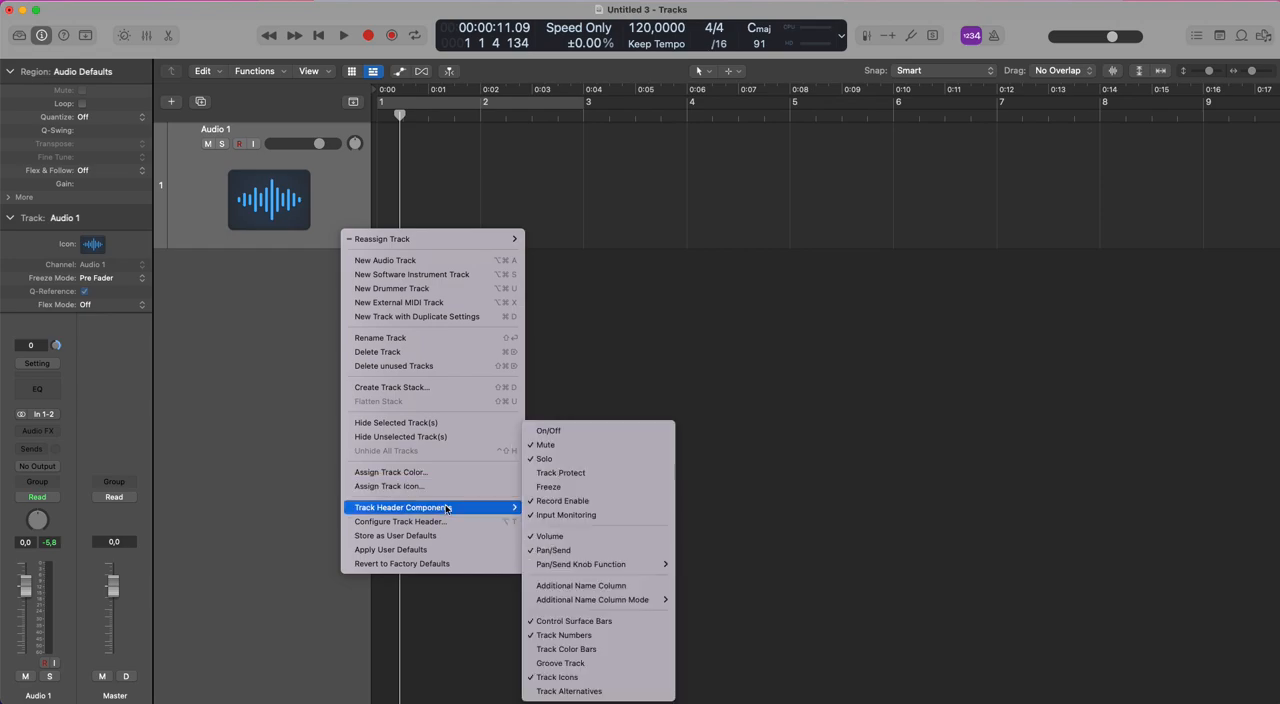
click(593, 650)
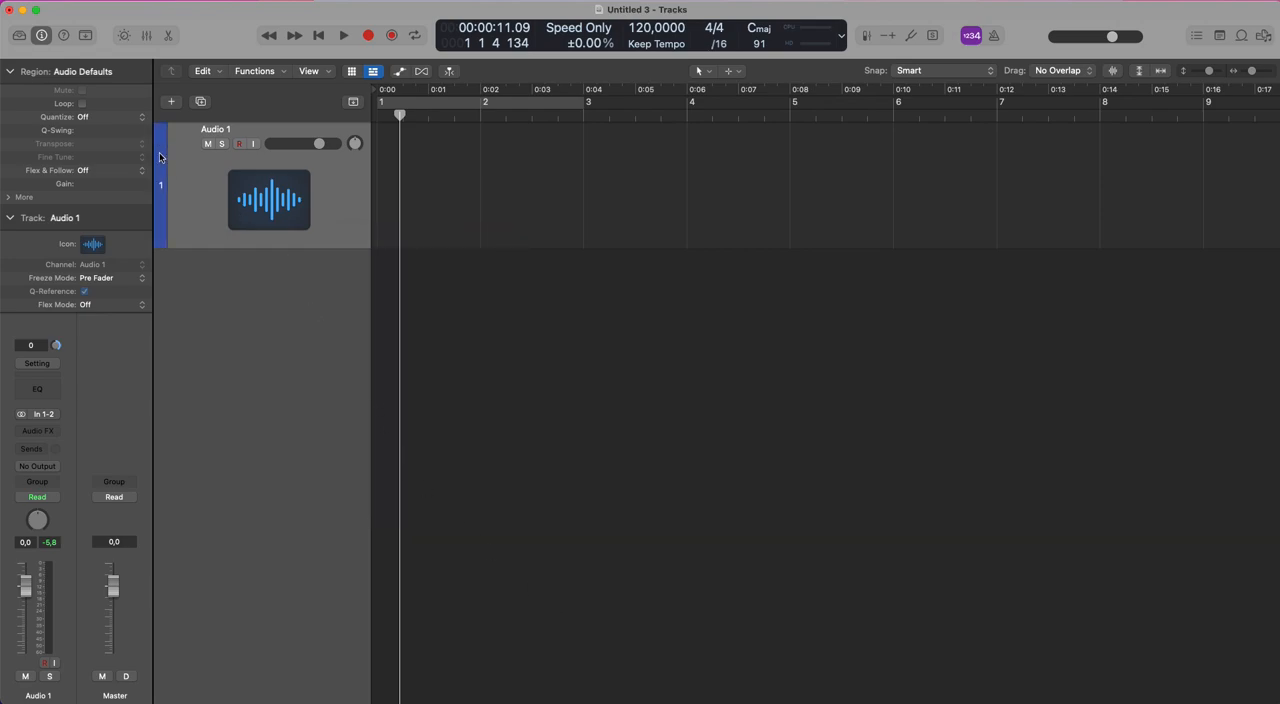
key(x)
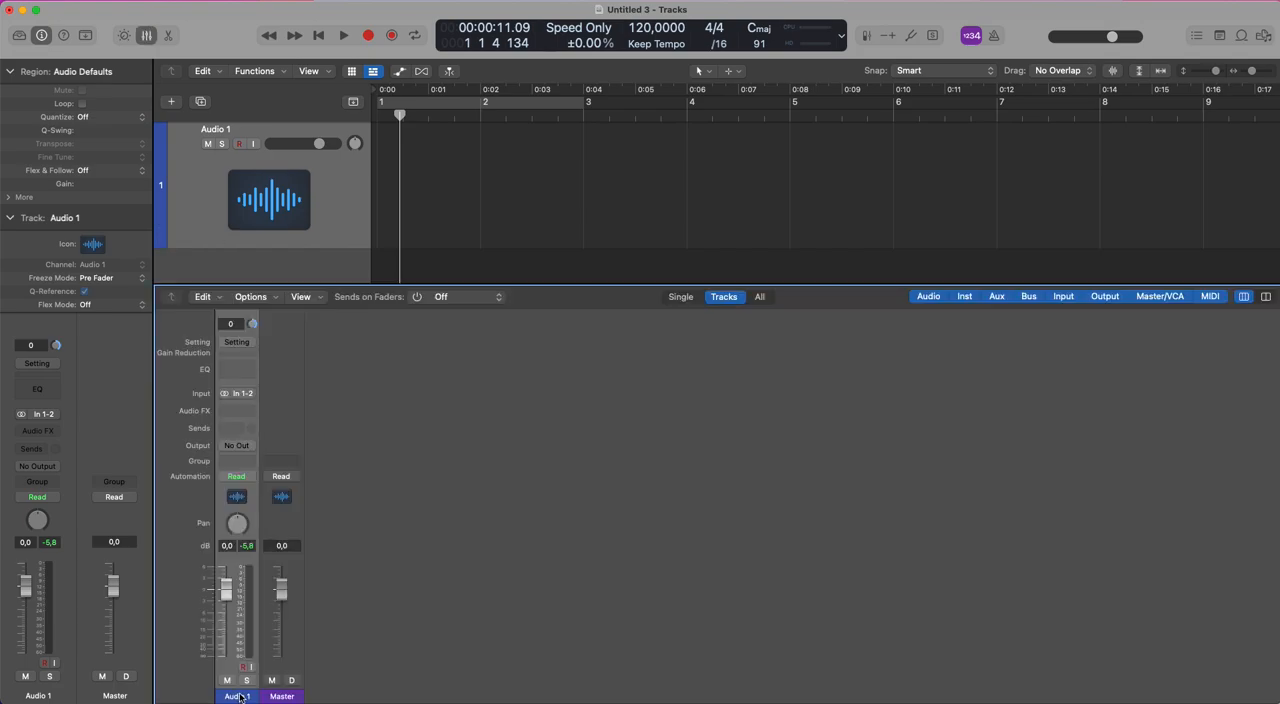
key(x)
Create nine more audio tracks, and view their automatically assigned colors in the Mixer.
click(173, 102)
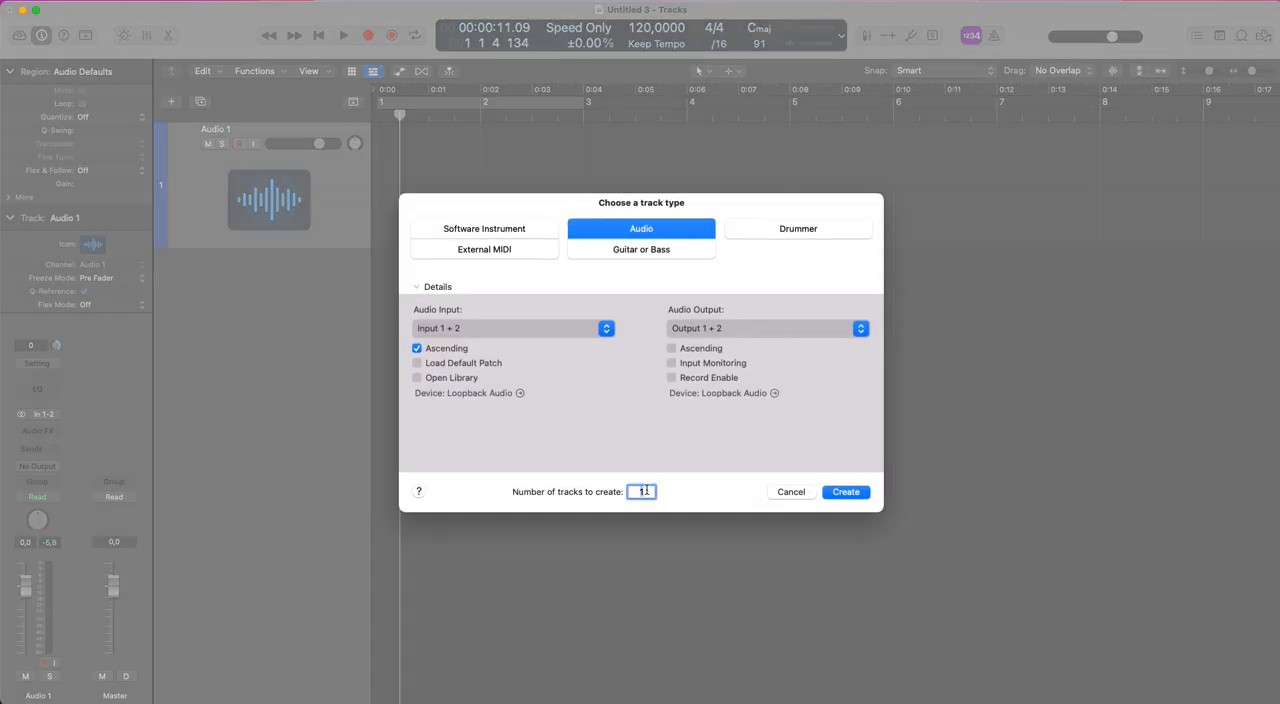
key(Return)
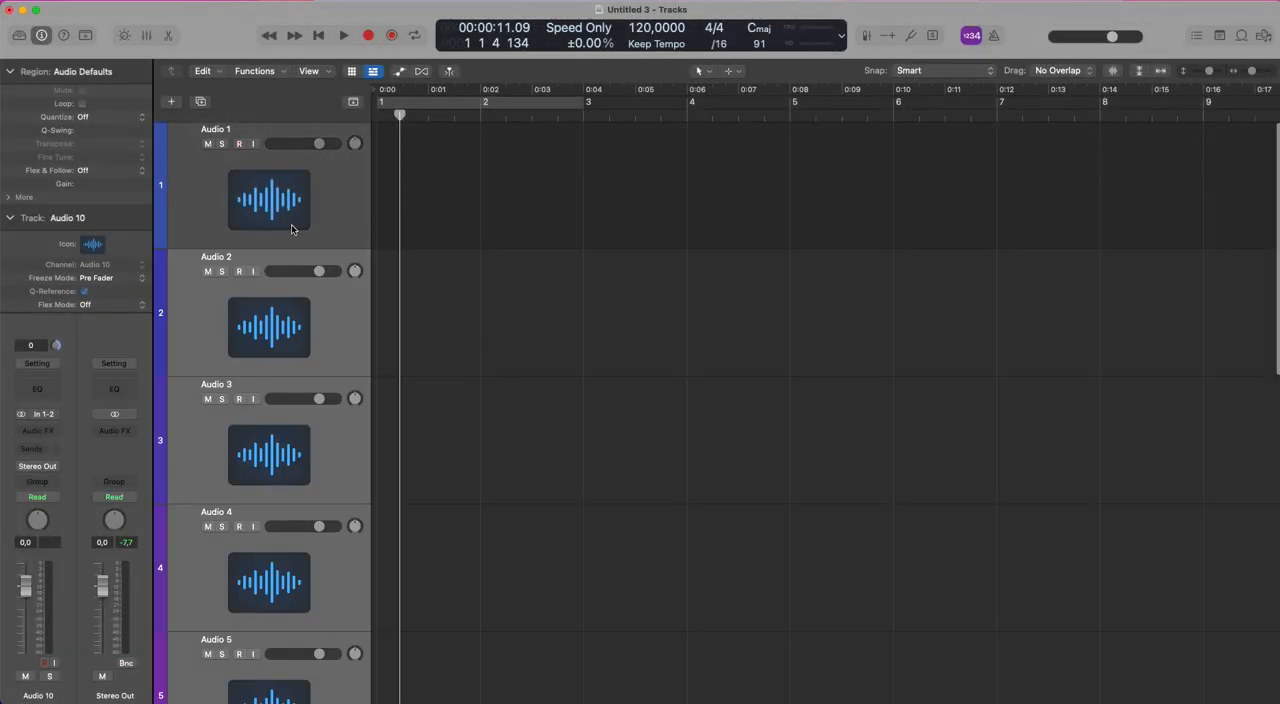
scroll(292, 230, down, 5)
scroll(292, 230, down, 8)
key(super+Up)
key(super+Up)
key(super+Up)
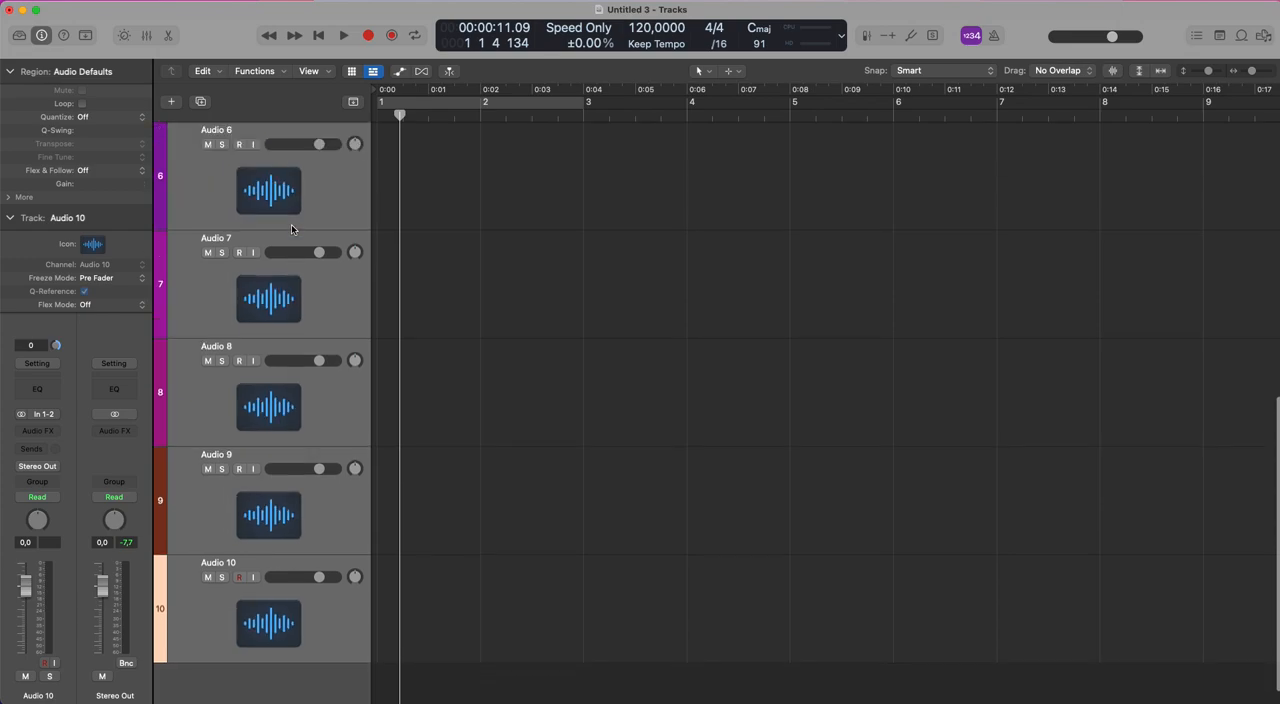
key(super+Up)
key(super+Up)
key(super+Up)
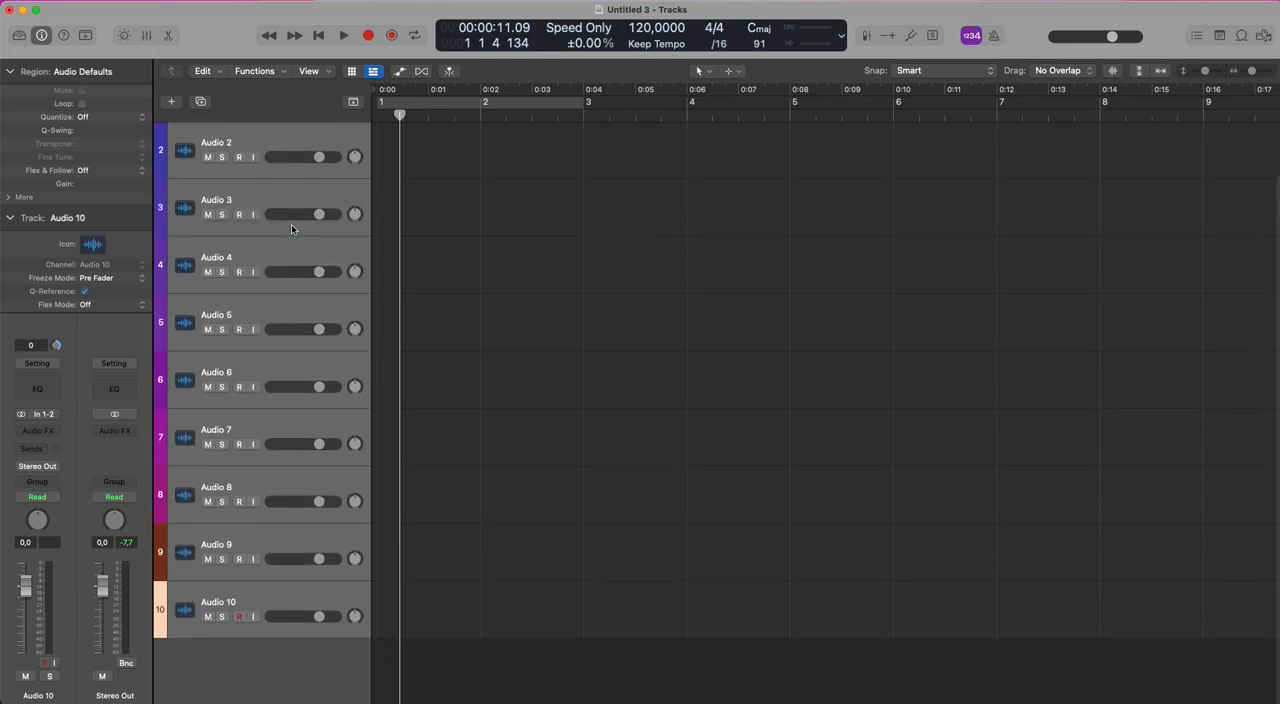
key(x)
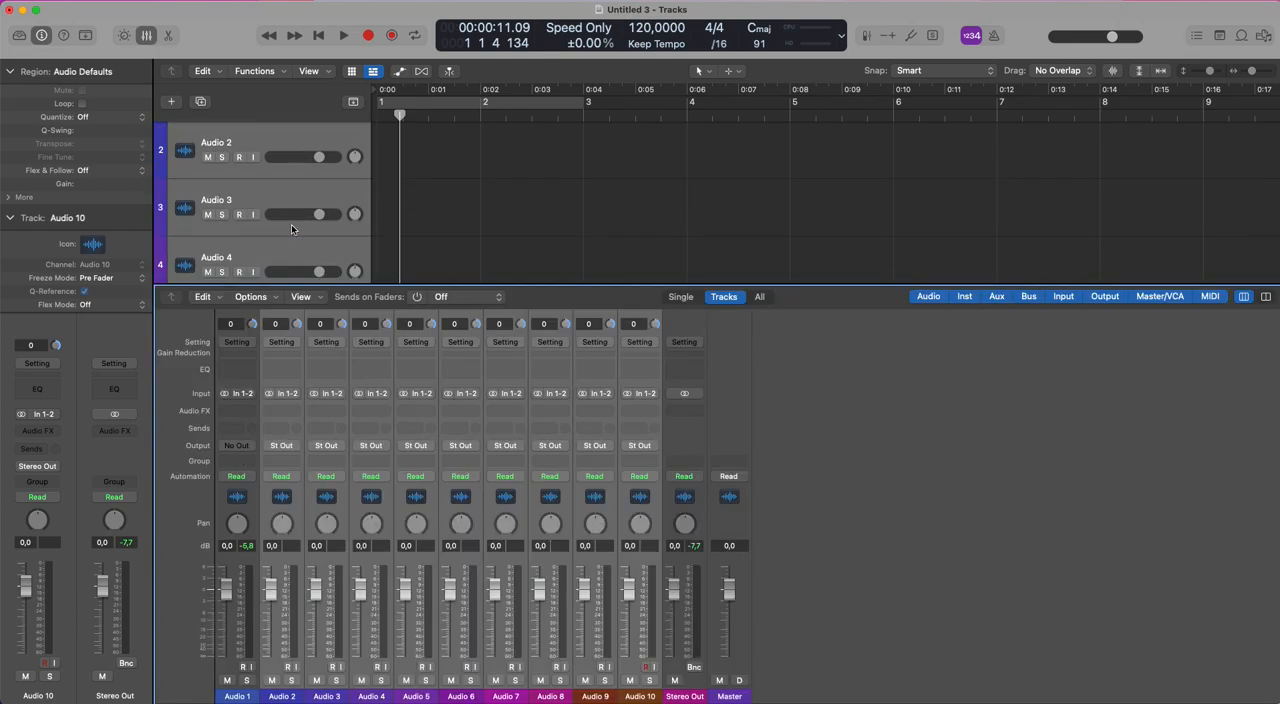
key(x)
scroll(291, 224, up, 2)
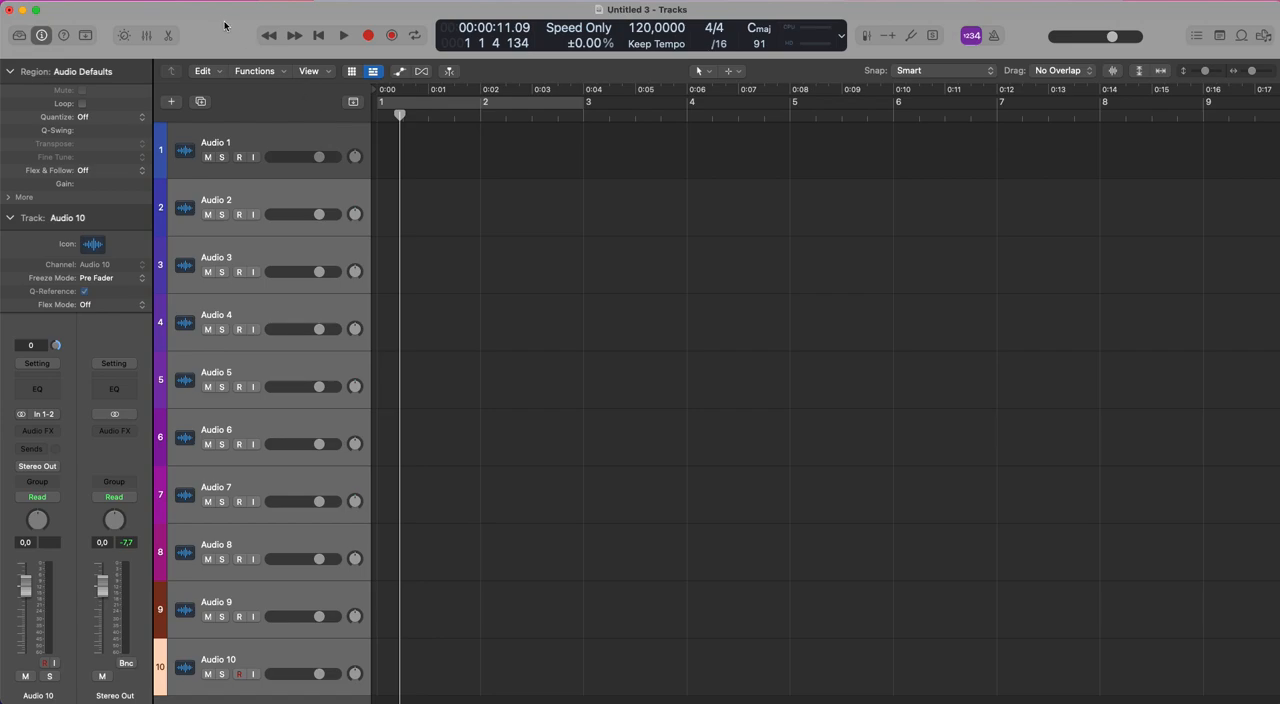
Review the Track Color options in the Tracks display preferences, keep Auto-assign—96 Colors, and close the preferences.
click(55, 1)
mouse_move(86, 35)
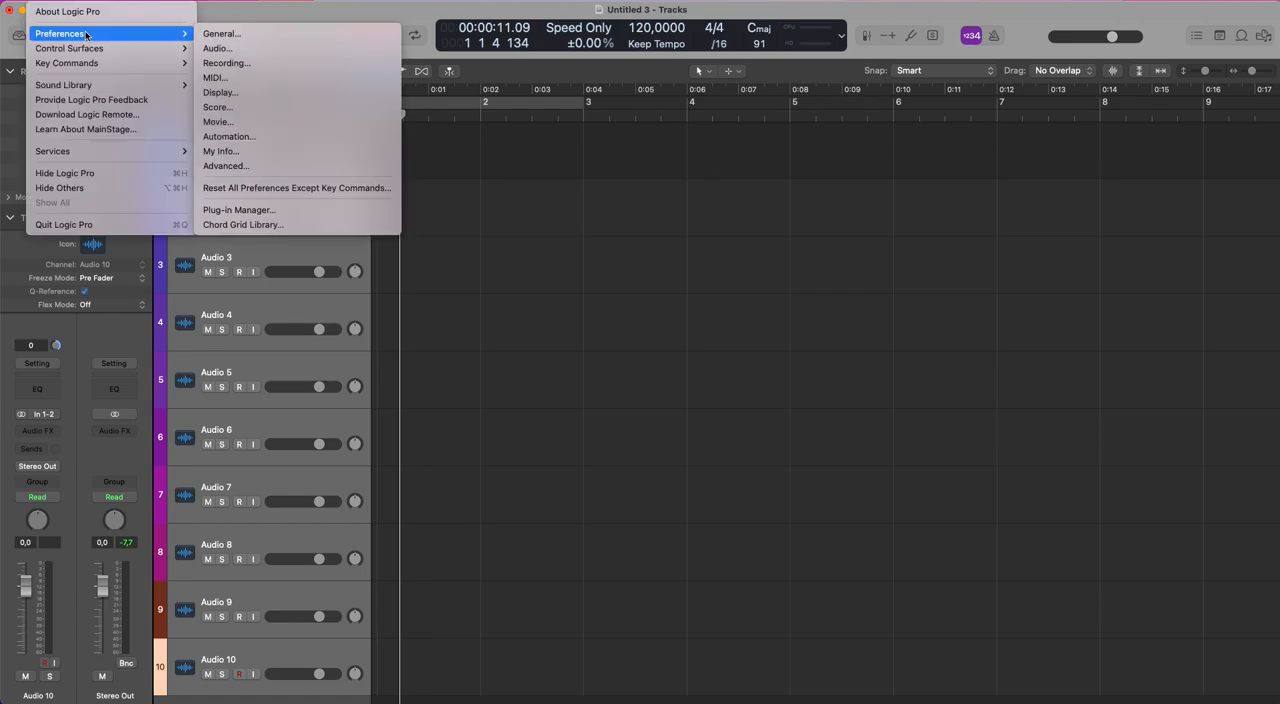
click(270, 92)
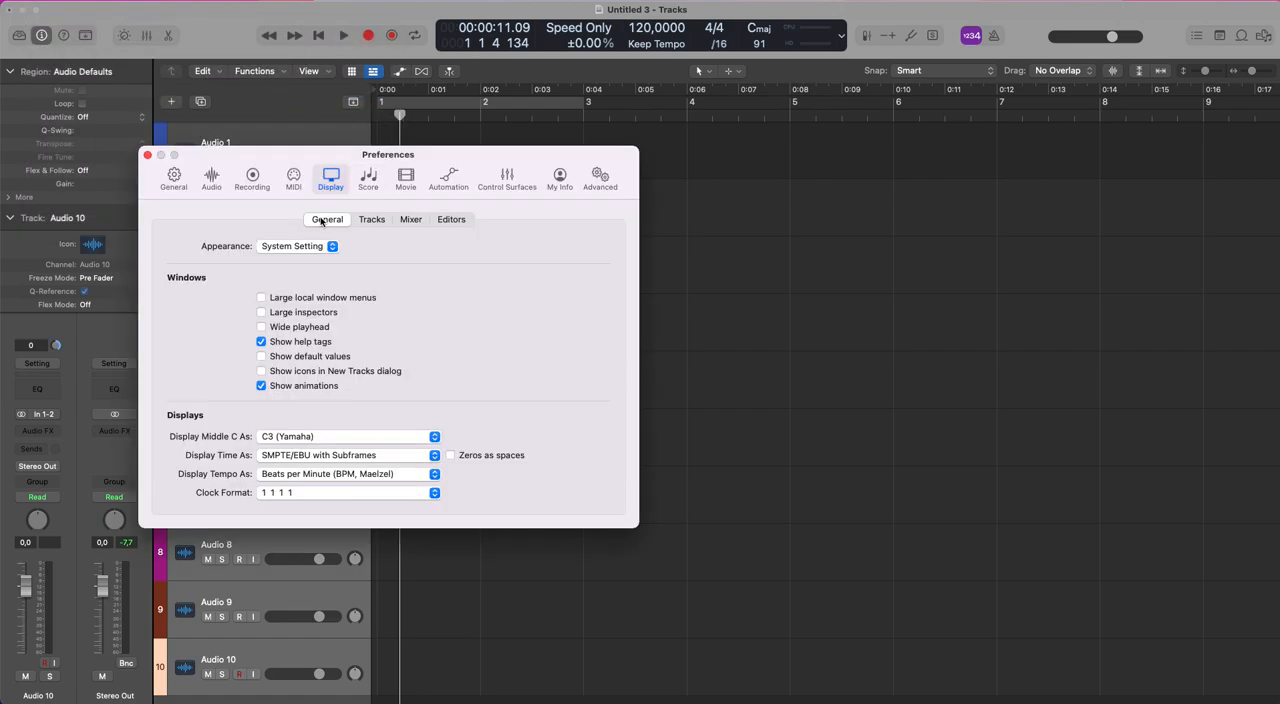
click(374, 219)
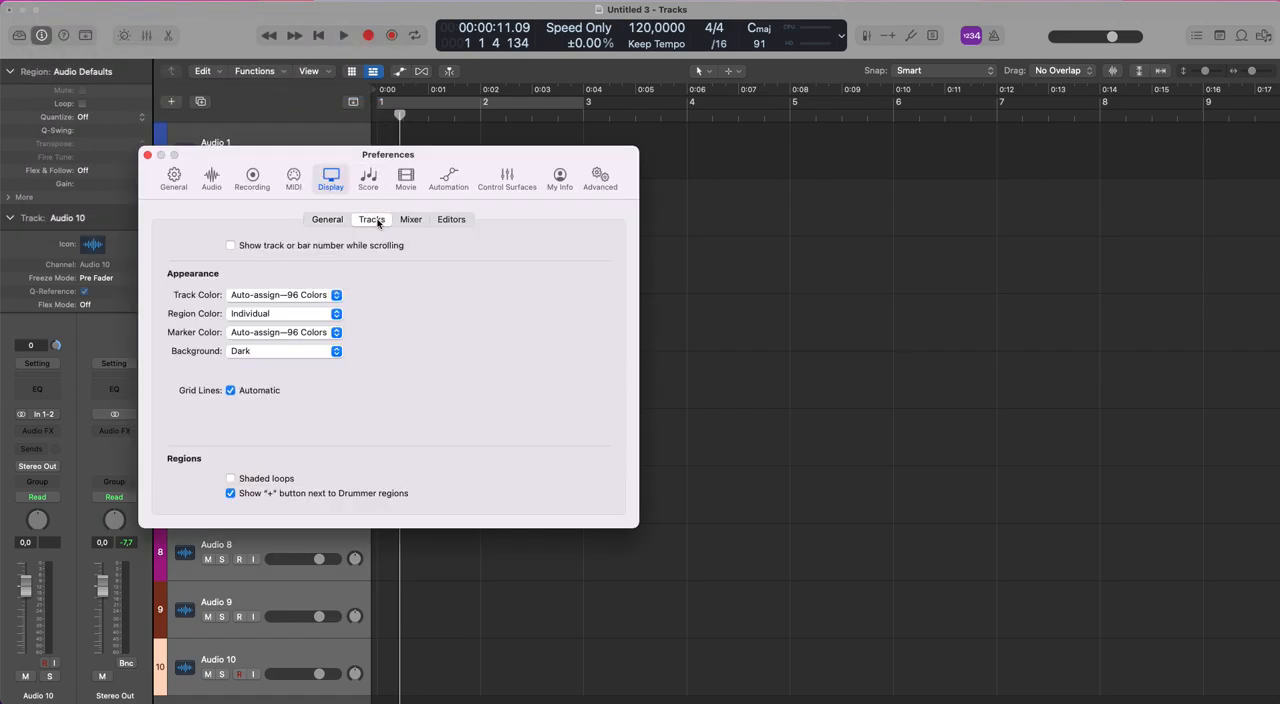
click(337, 297)
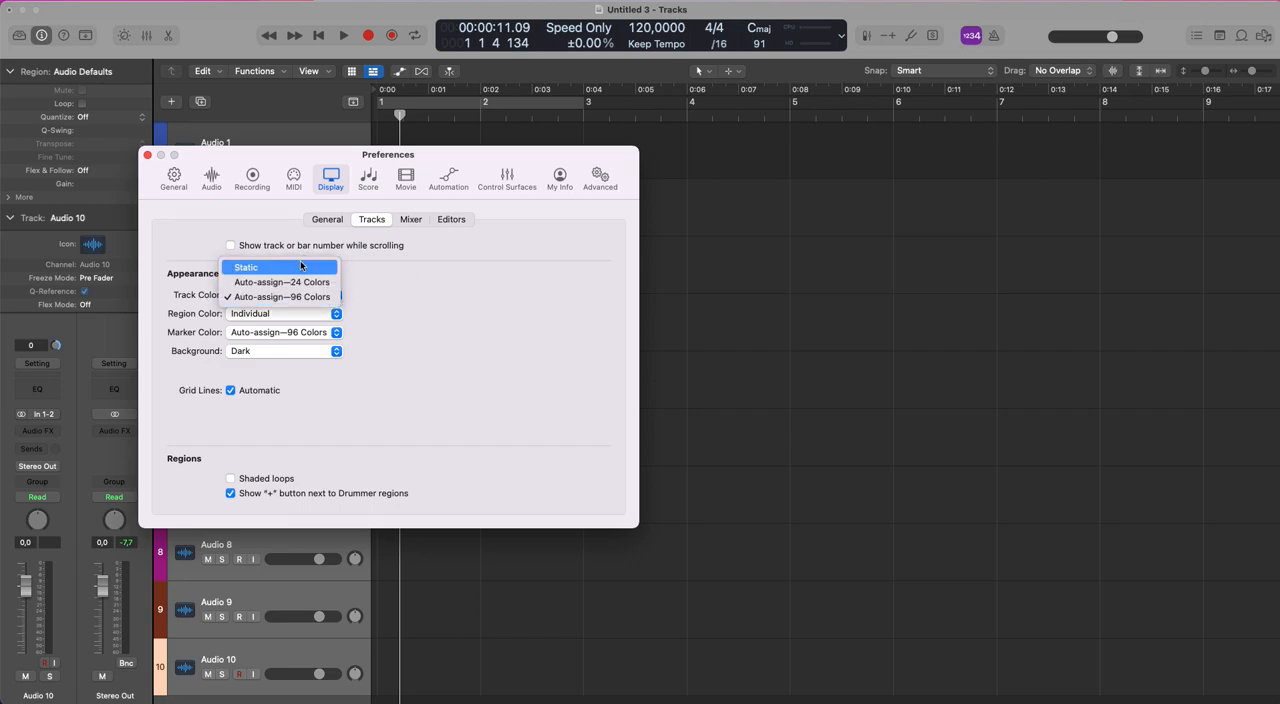
click(400, 277)
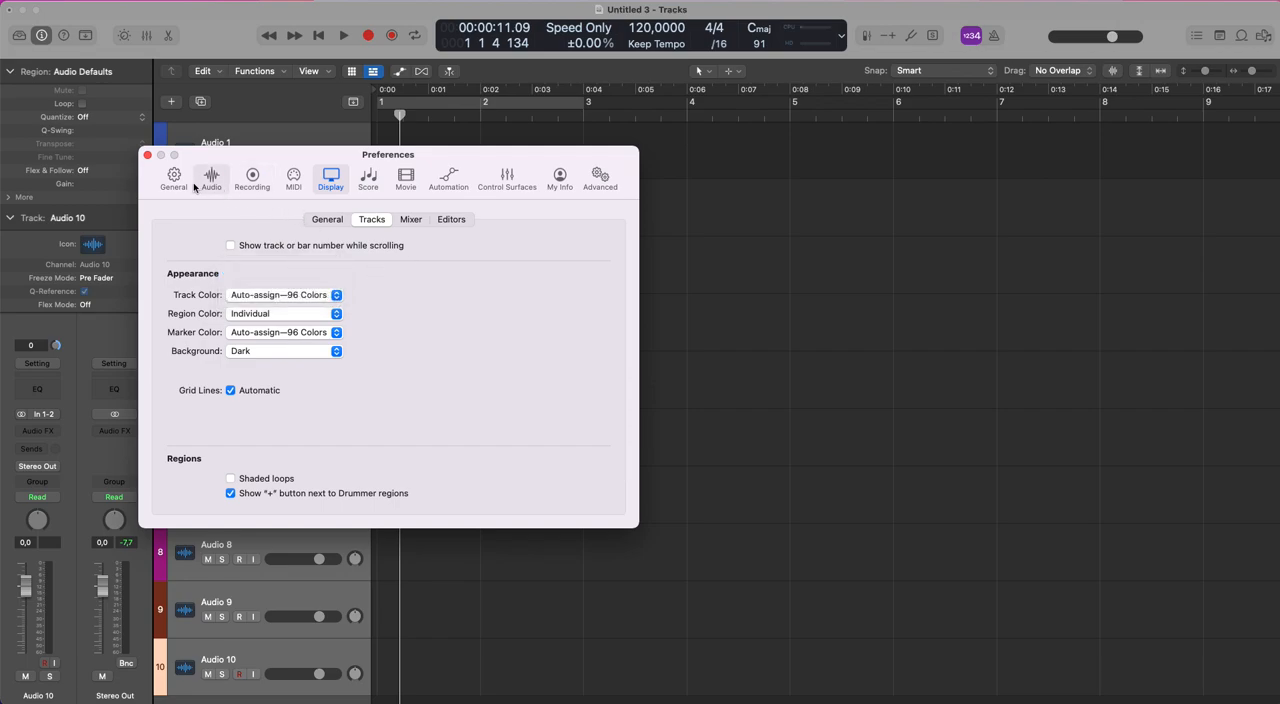
click(146, 156)
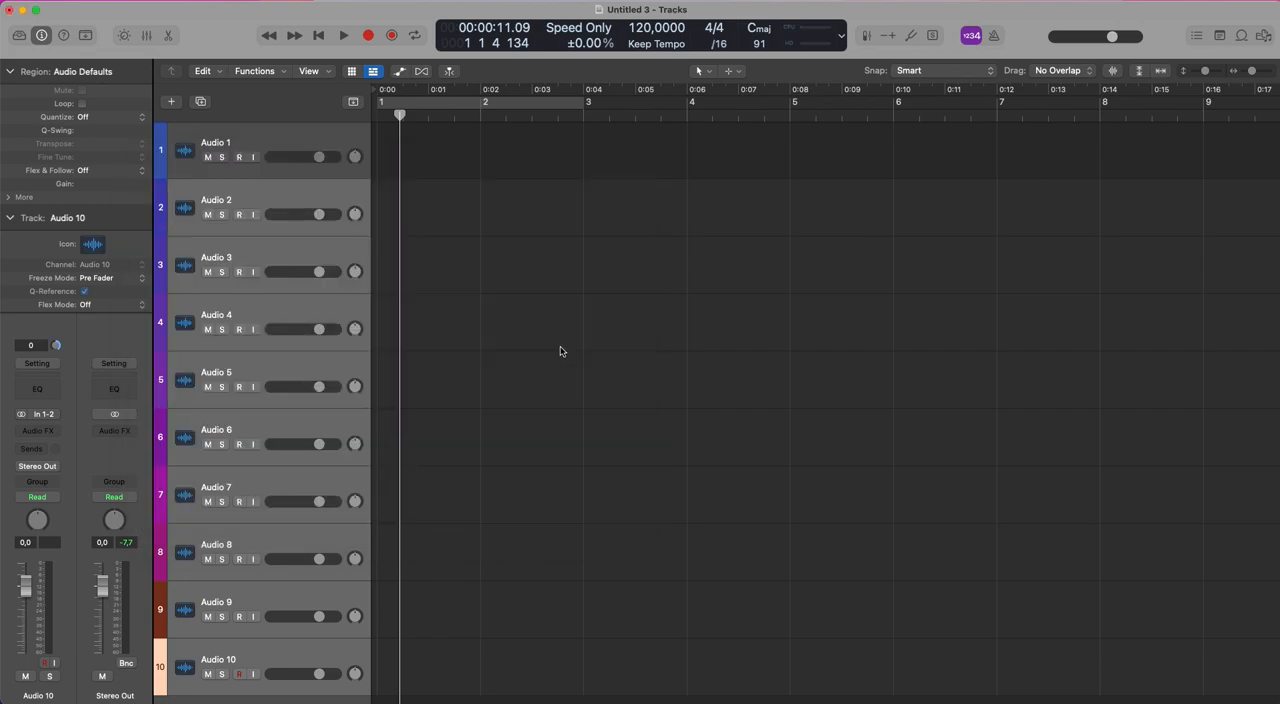
Return the playhead to the project start, and select several tracks in turn, ending with Audio 10.
key(super+Up)
key(super+Up)
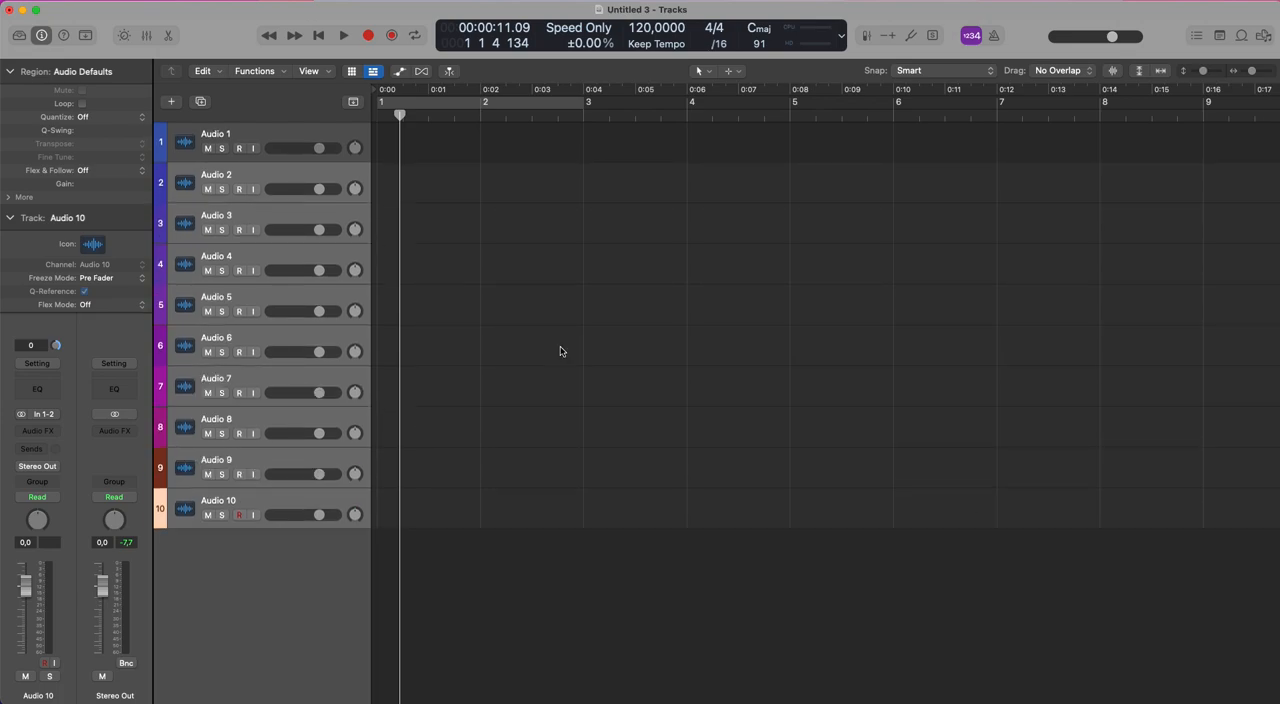
key(Return)
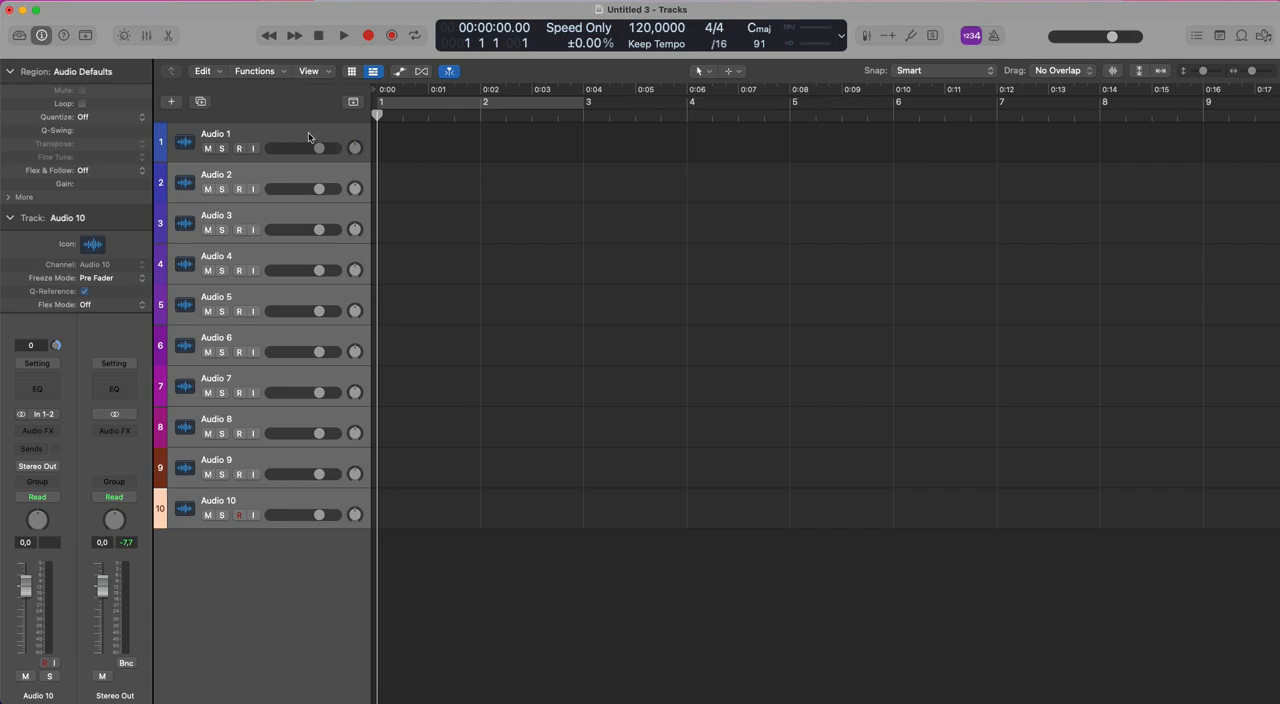
click(269, 153)
click(266, 172)
click(282, 242)
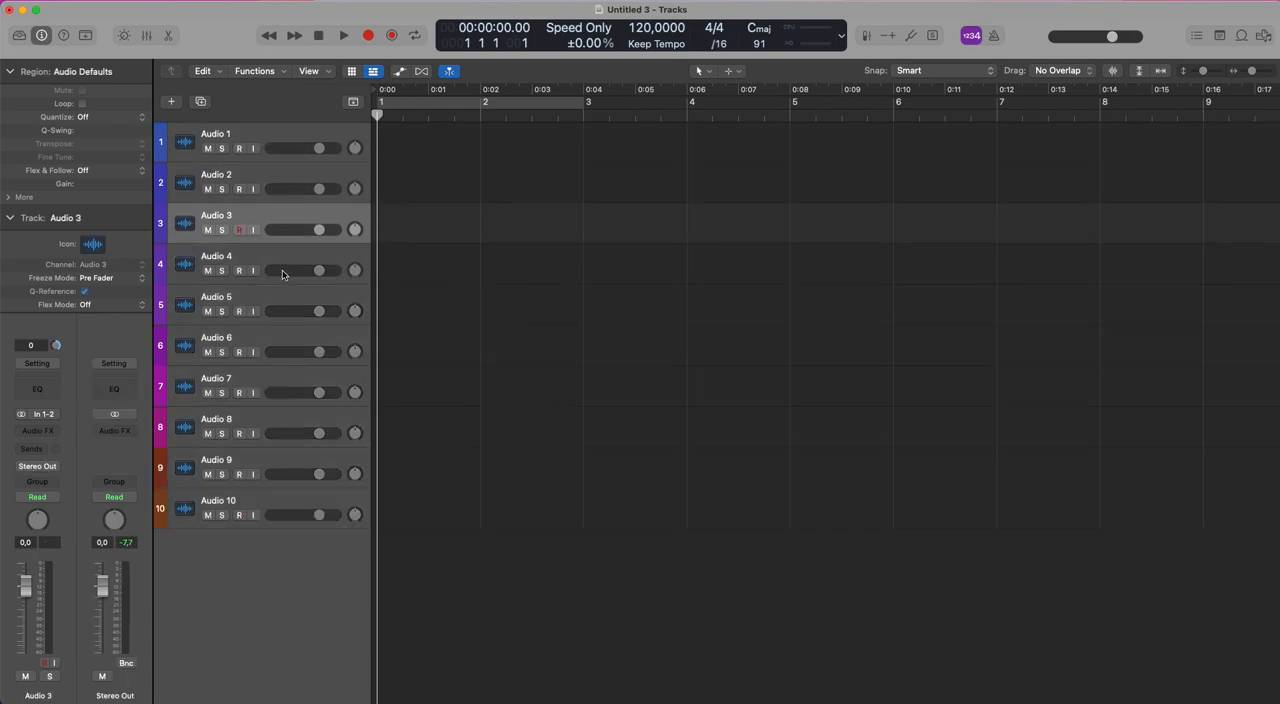
click(284, 259)
click(292, 504)
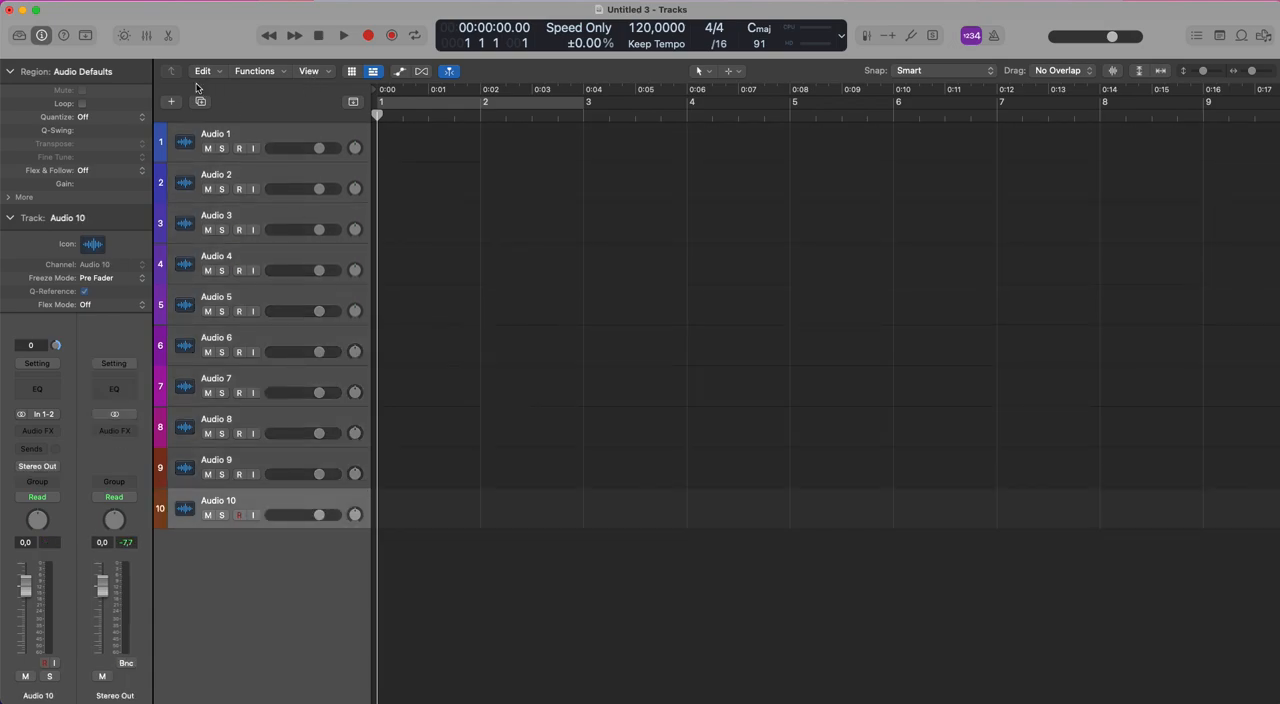
click(171, 101)
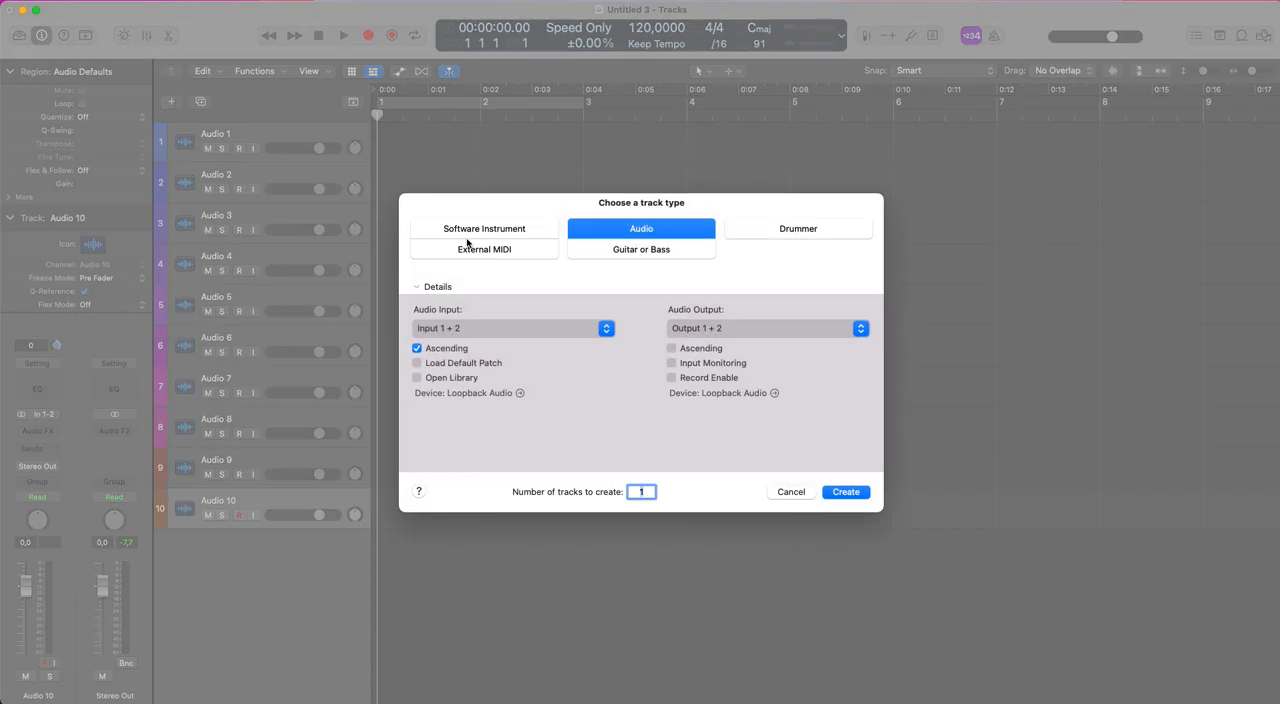
click(496, 250)
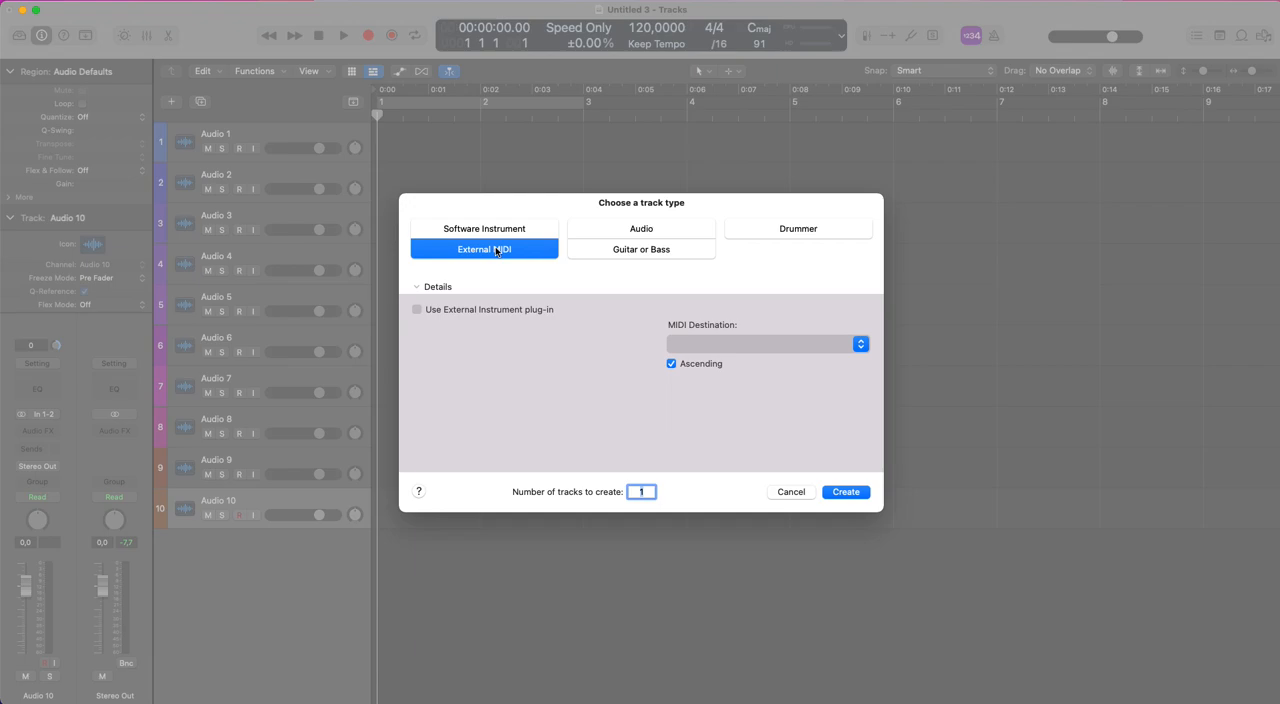
click(802, 494)
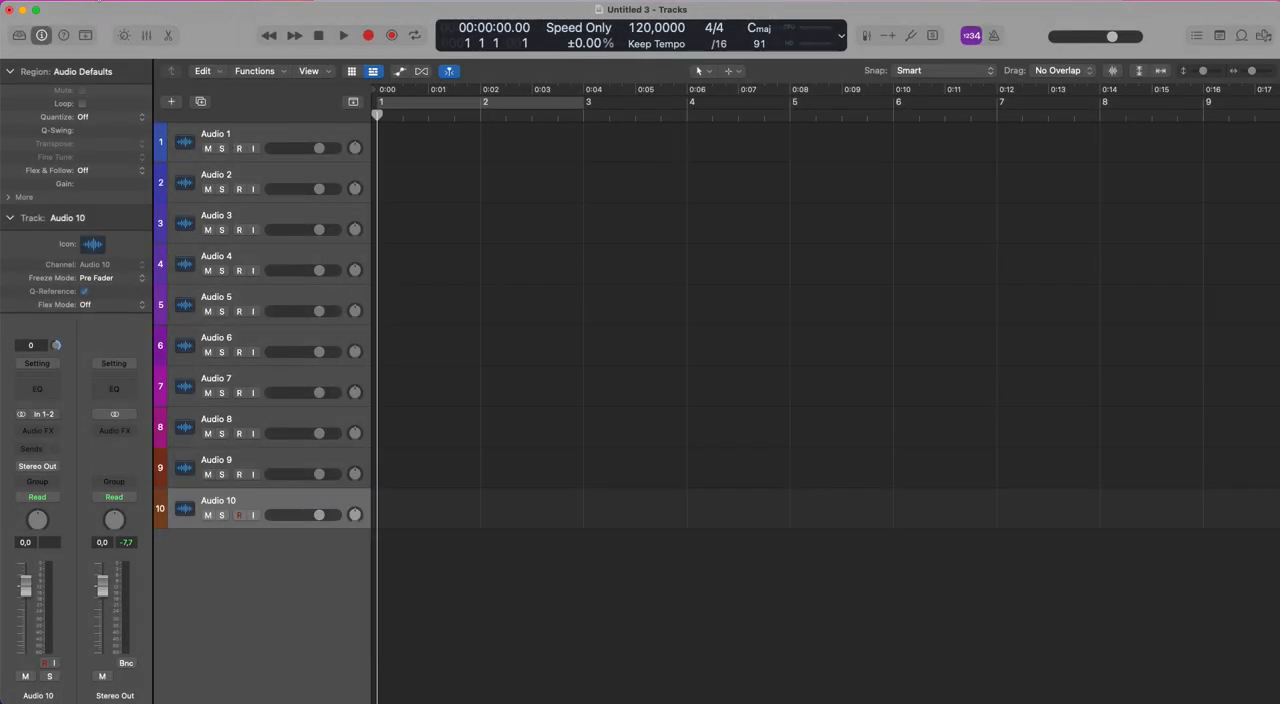
Save the current project as a template named Logic Italia in the Project Templates folder.
click(98, 1)
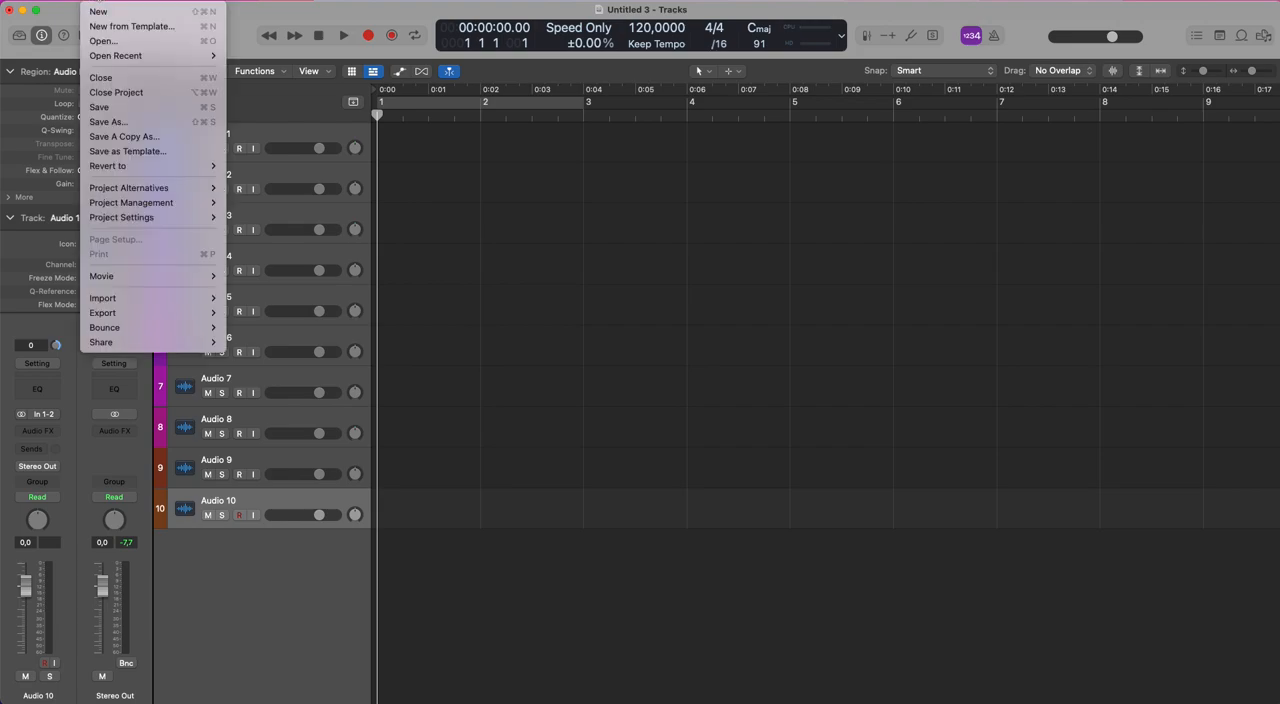
click(177, 152)
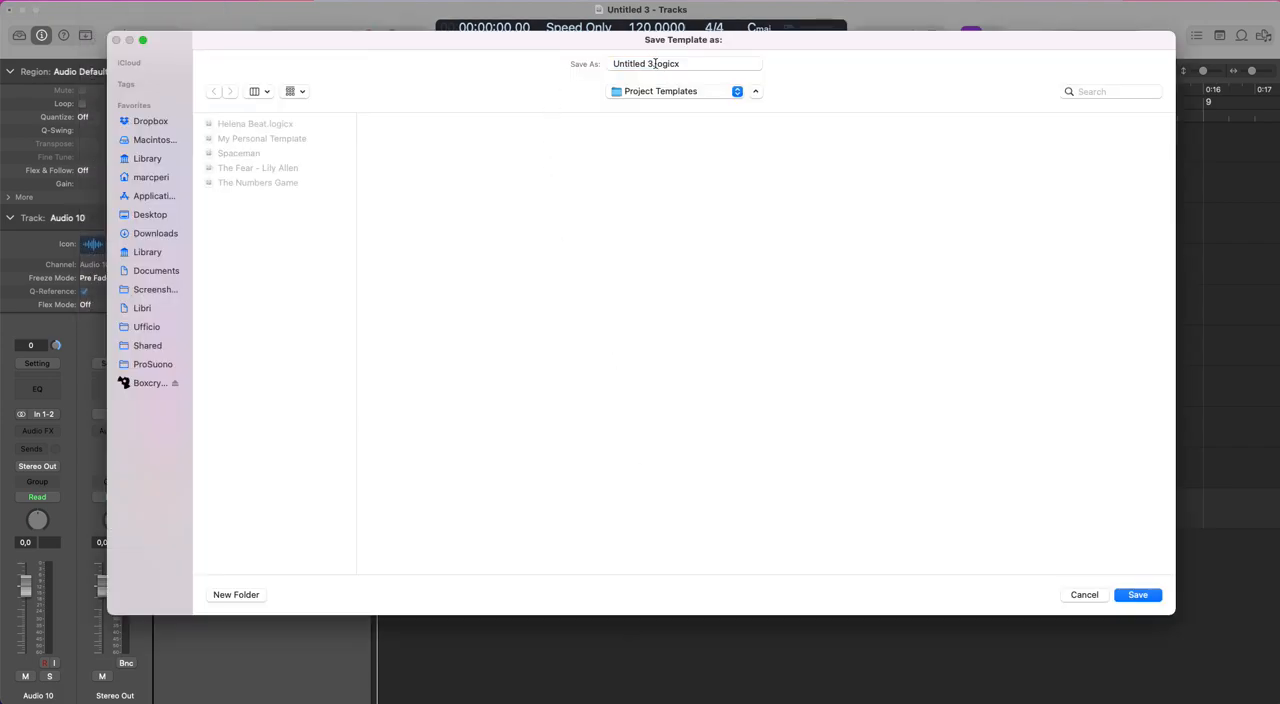
text(Logic Italia)
key(Return)
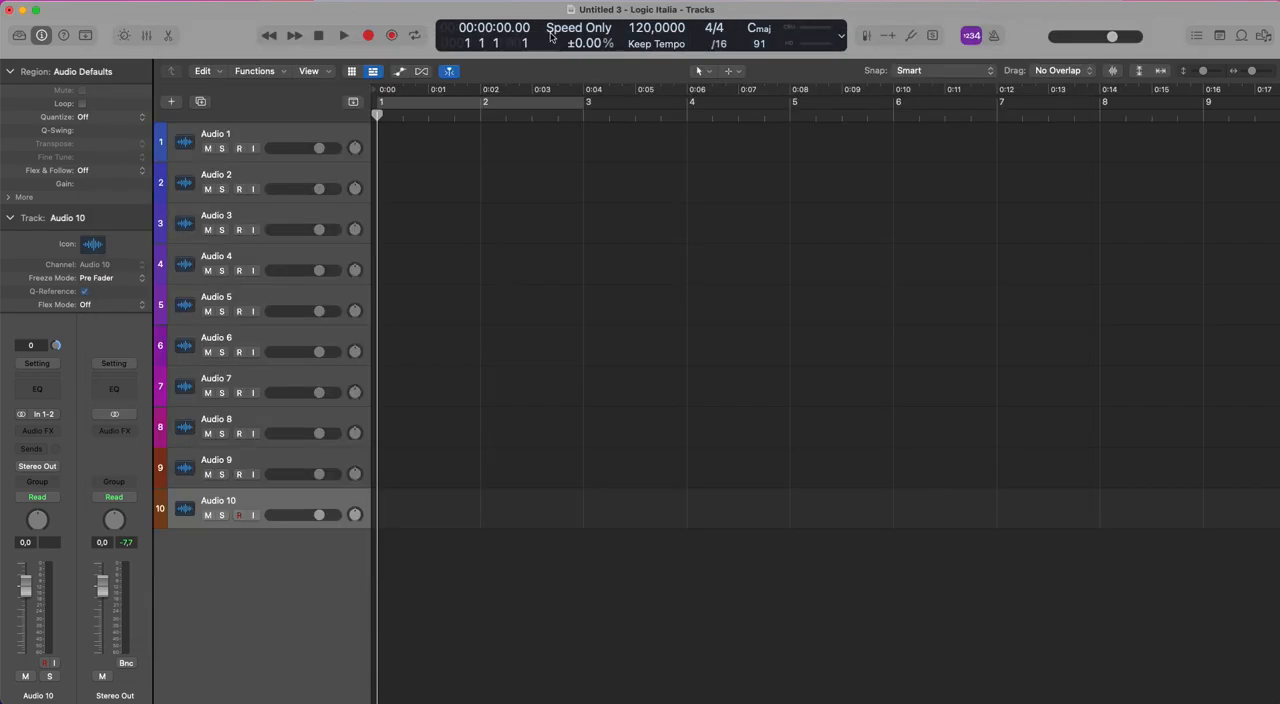
Close the current Untitled 3 project and answer the closing prompt.
click(98, 2)
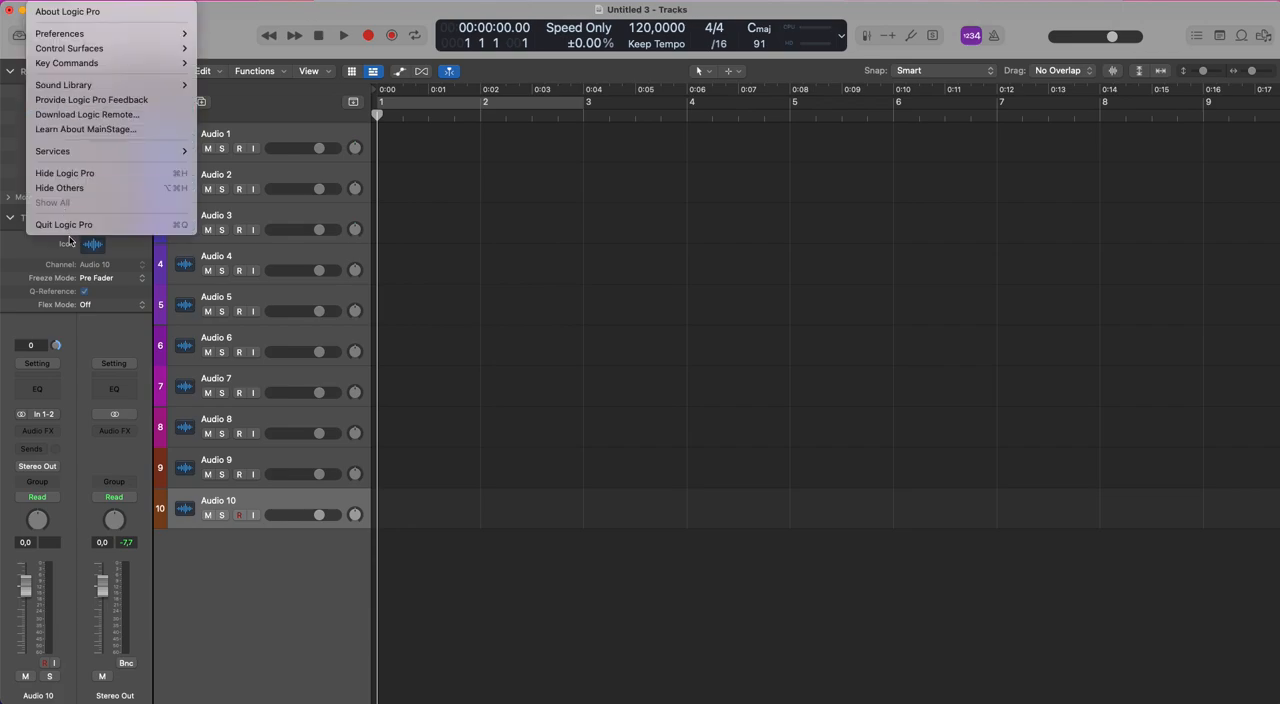
mouse_move(100, 5)
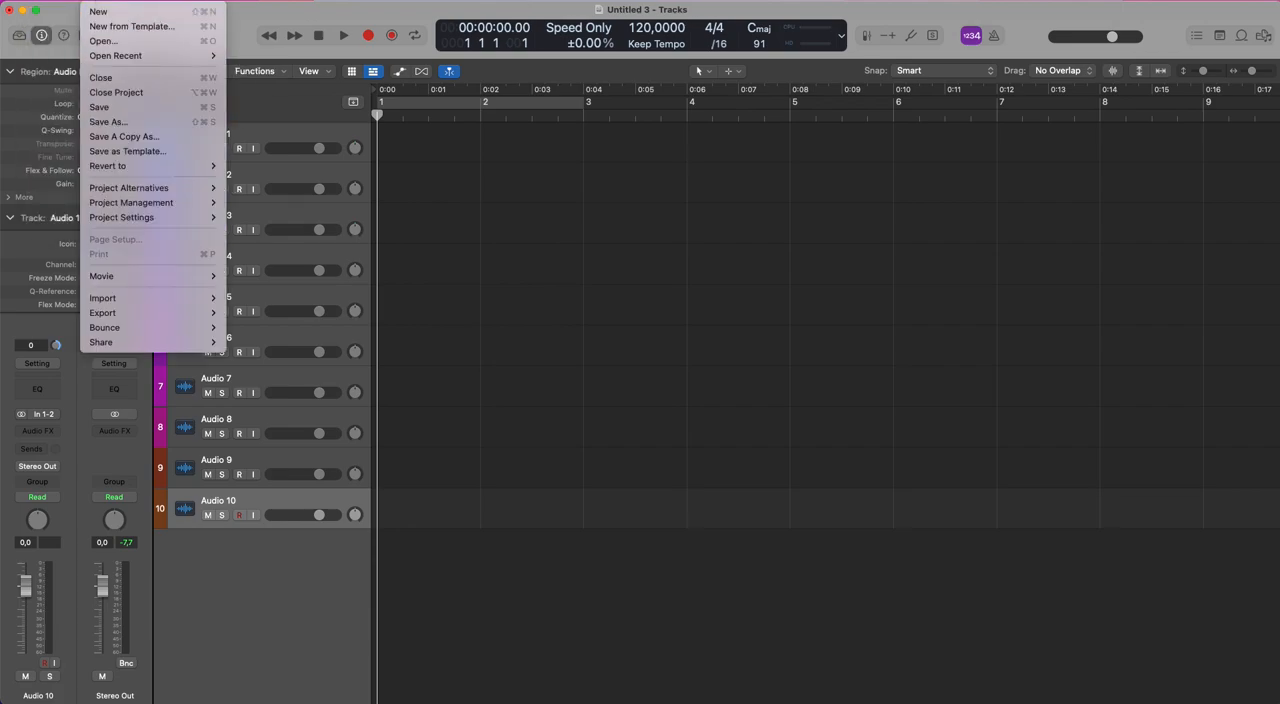
mouse_move(124, 189)
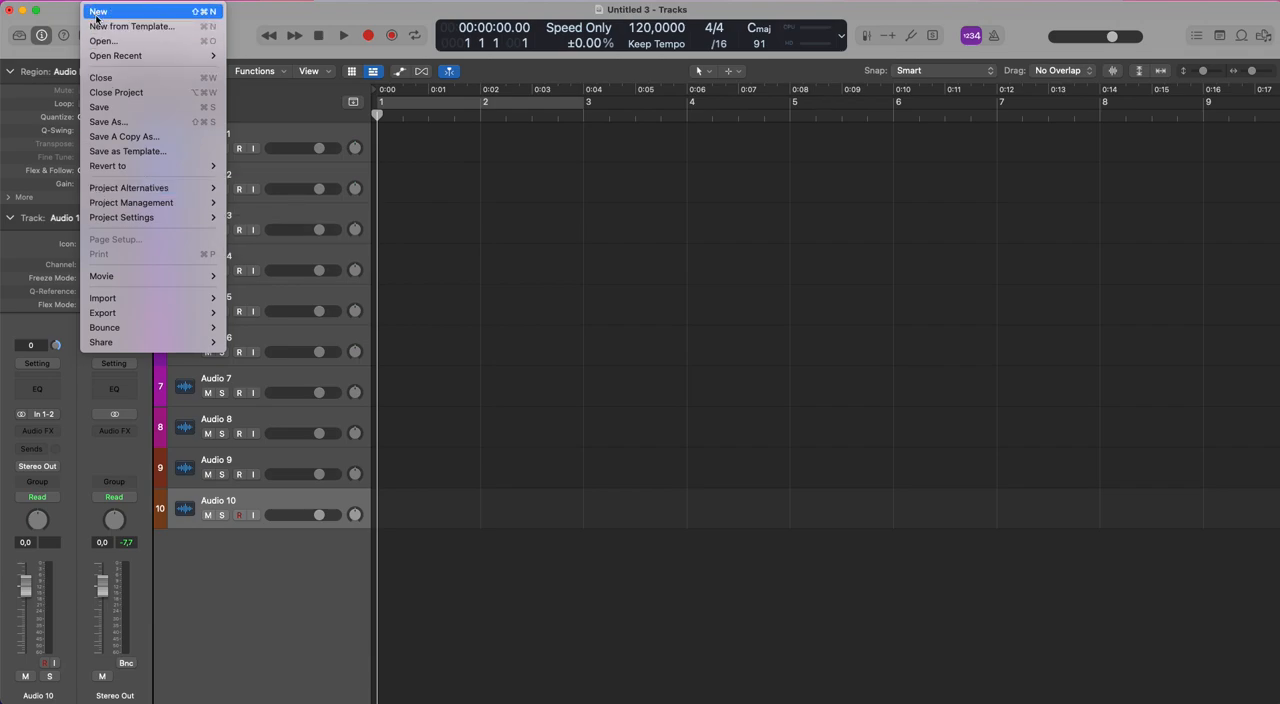
click(104, 91)
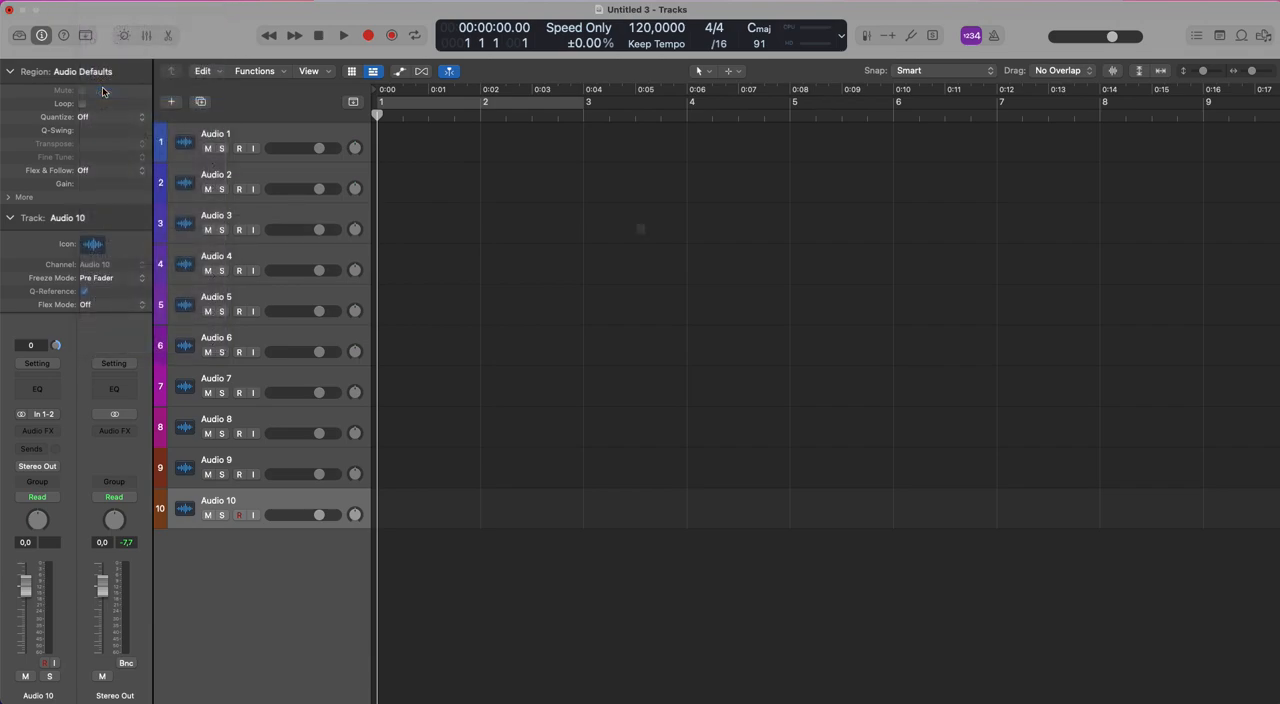
click(645, 285)
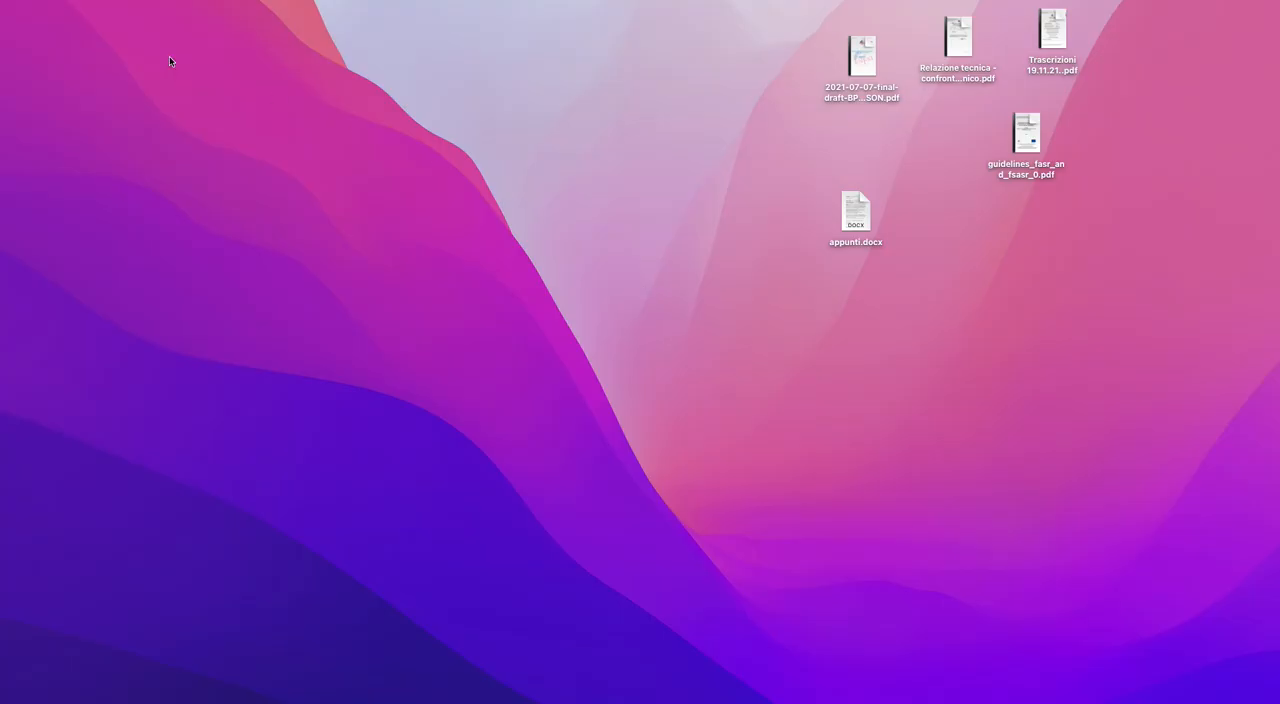
Create a new project from the Logic Italia template stored in My Templates.
click(104, 3)
click(123, 28)
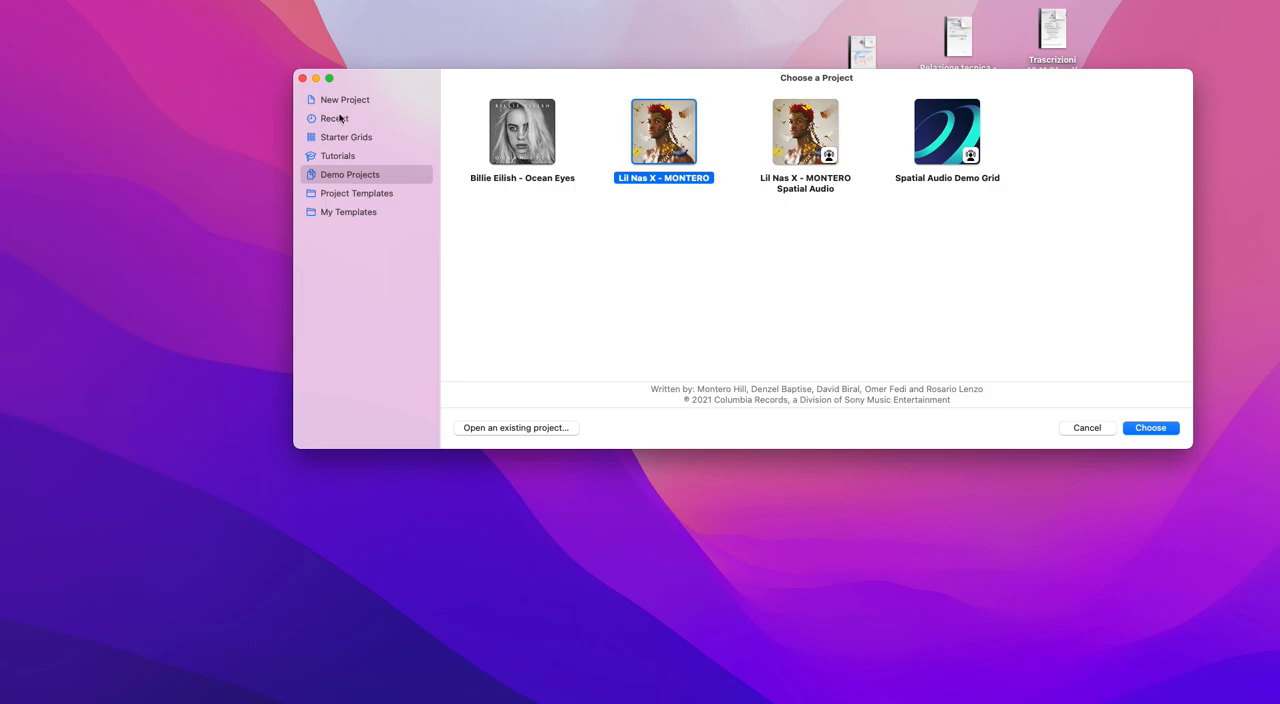
click(354, 192)
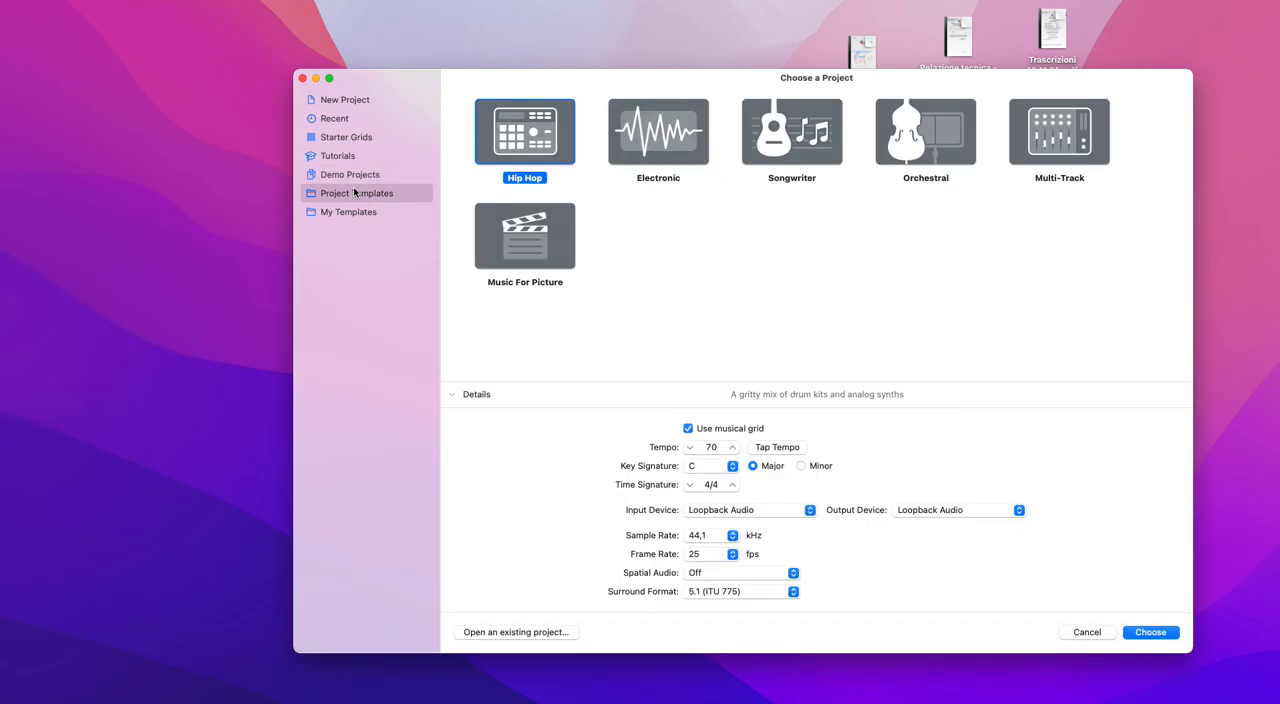
click(352, 213)
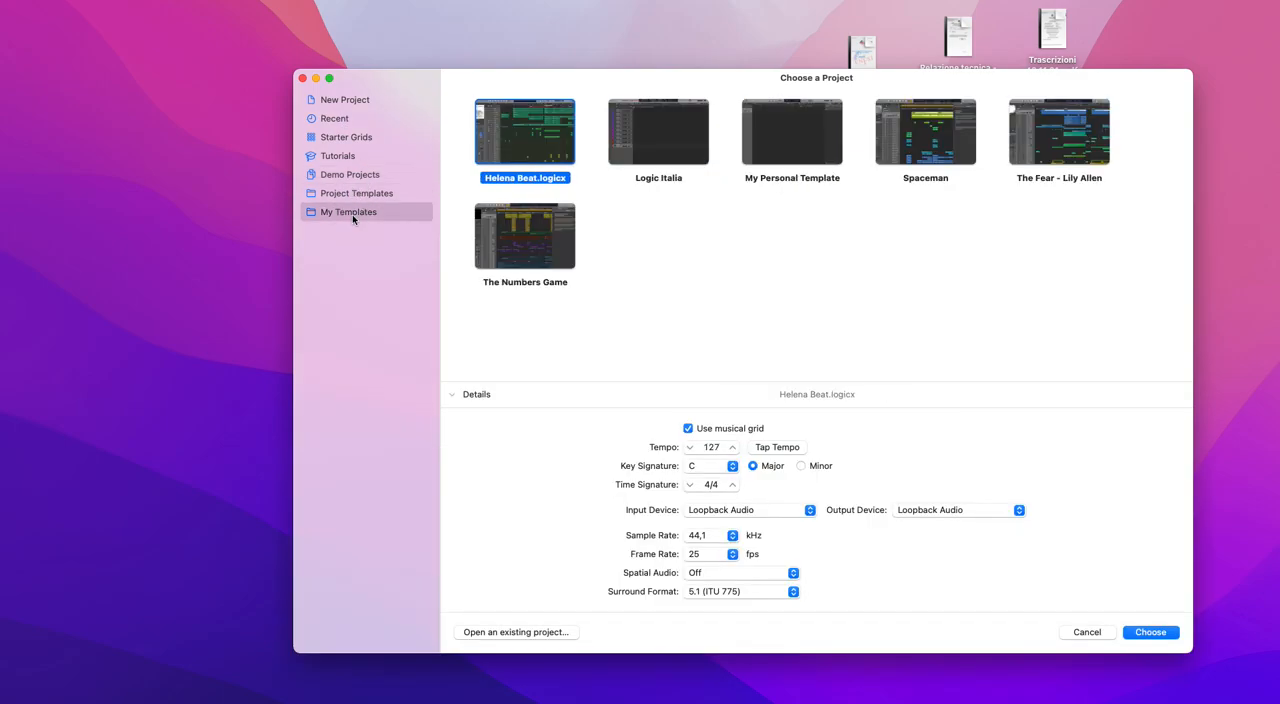
double_click(676, 118)
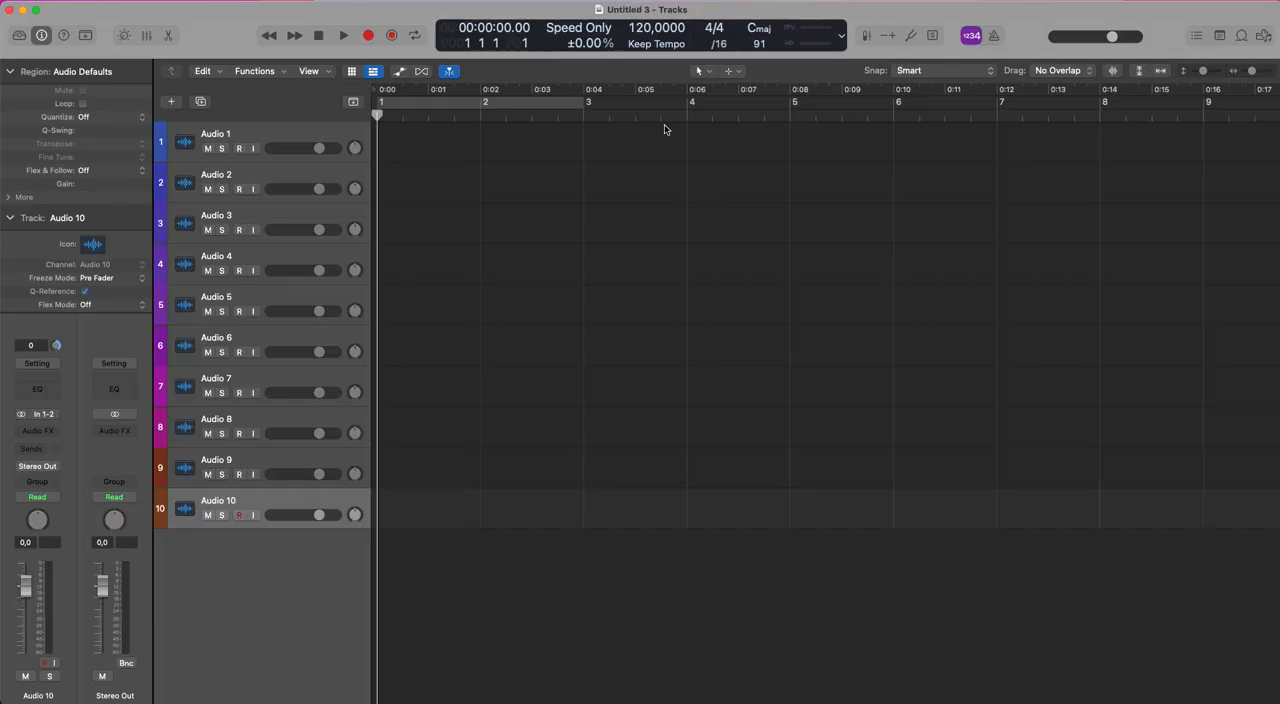